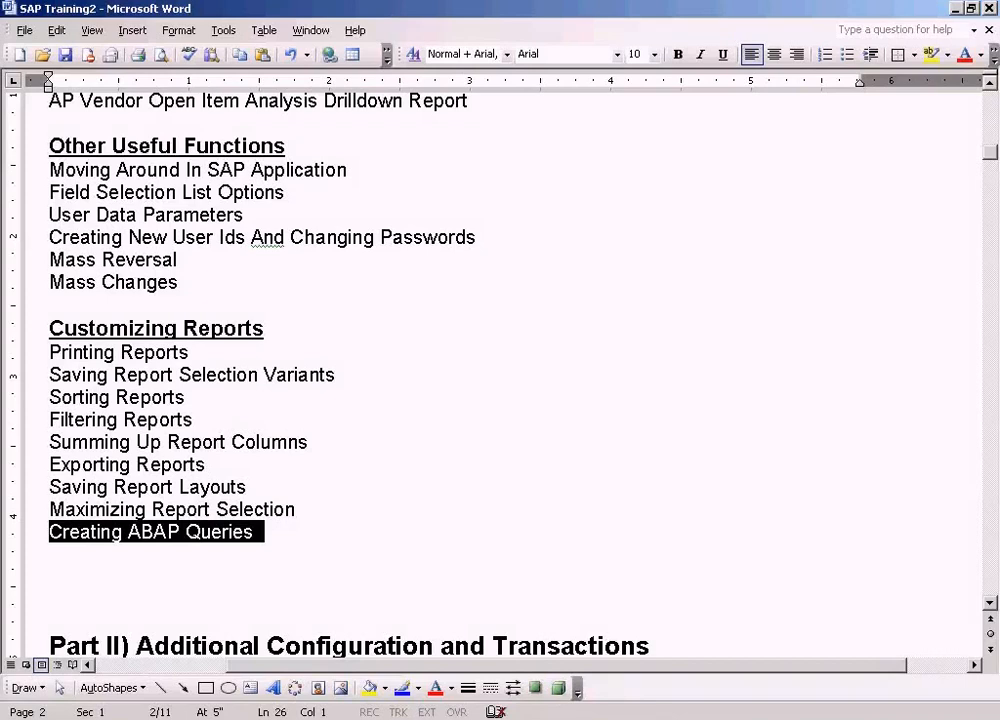
Switch to SAP Easy Access and examine the Customer Balances reports under the Accounts Receivable Information System
{"action": "key", "text": "alt+Tab"}
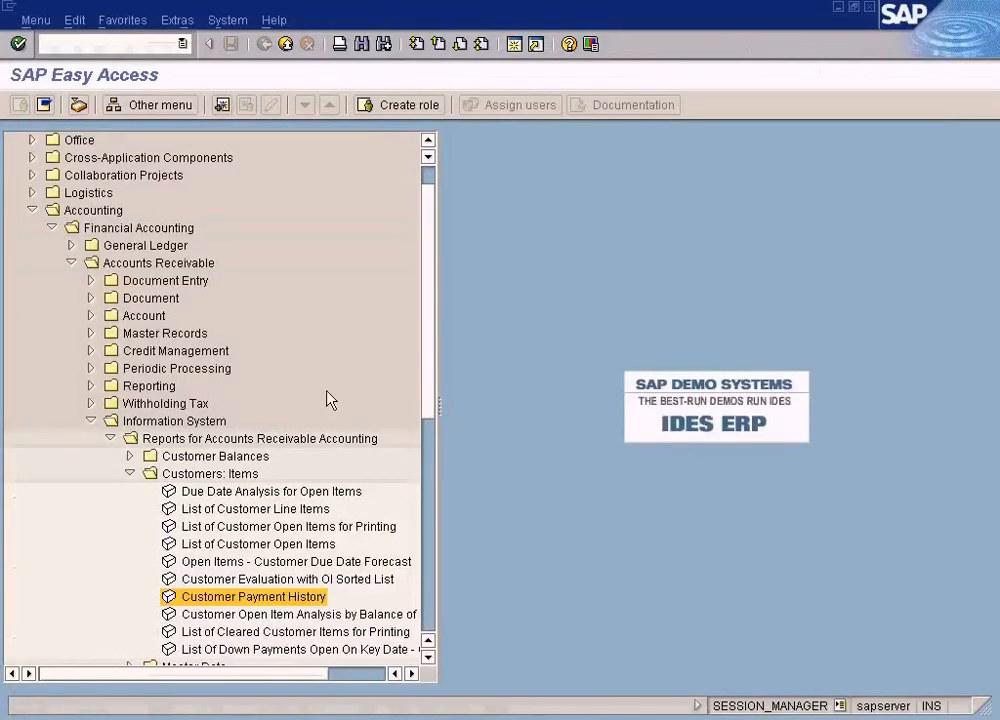
{"action": "left_click", "coordinate": [175, 440]}
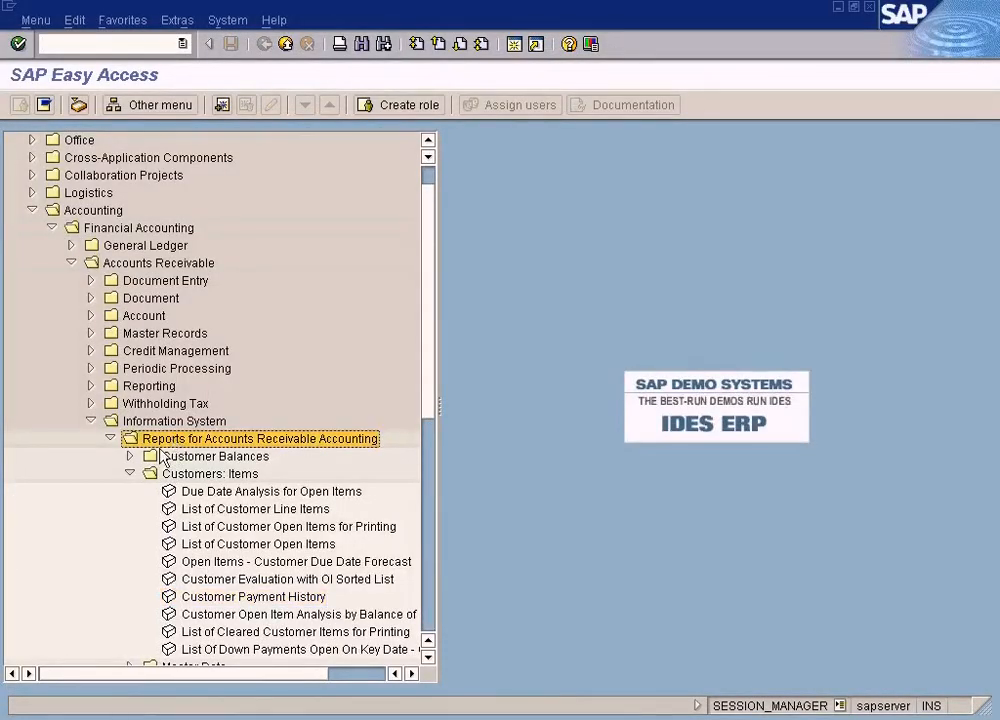
{"action": "left_click", "coordinate": [130, 456]}
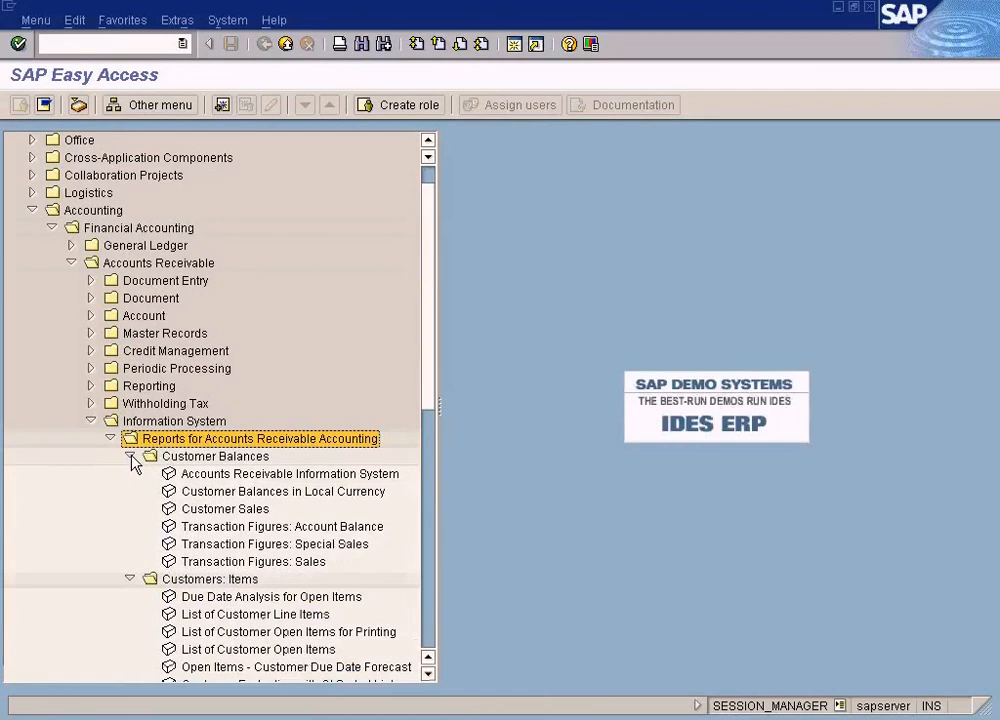
{"action": "left_click", "coordinate": [130, 456]}
{"action": "left_click", "coordinate": [130, 457]}
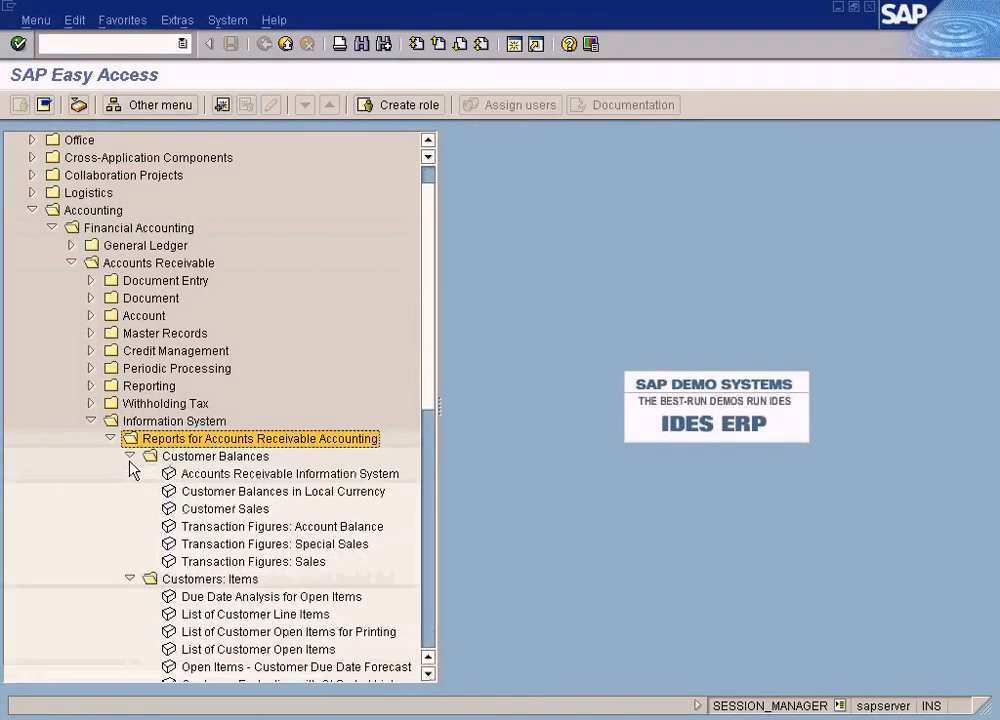
{"action": "left_click", "coordinate": [241, 476]}
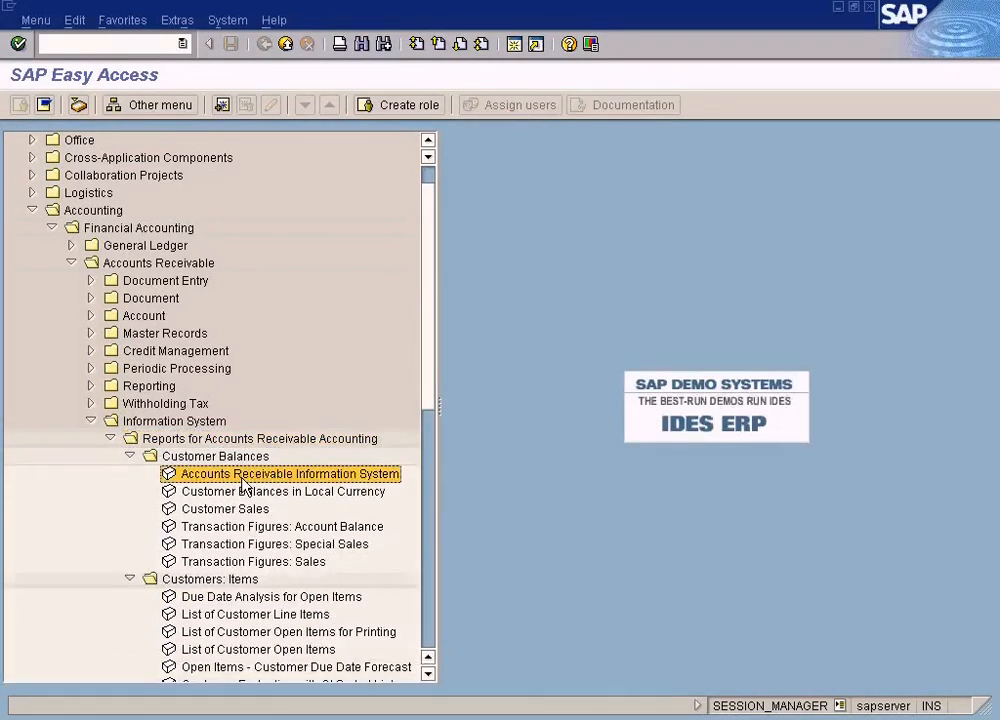
{"action": "left_click", "coordinate": [226, 718]}
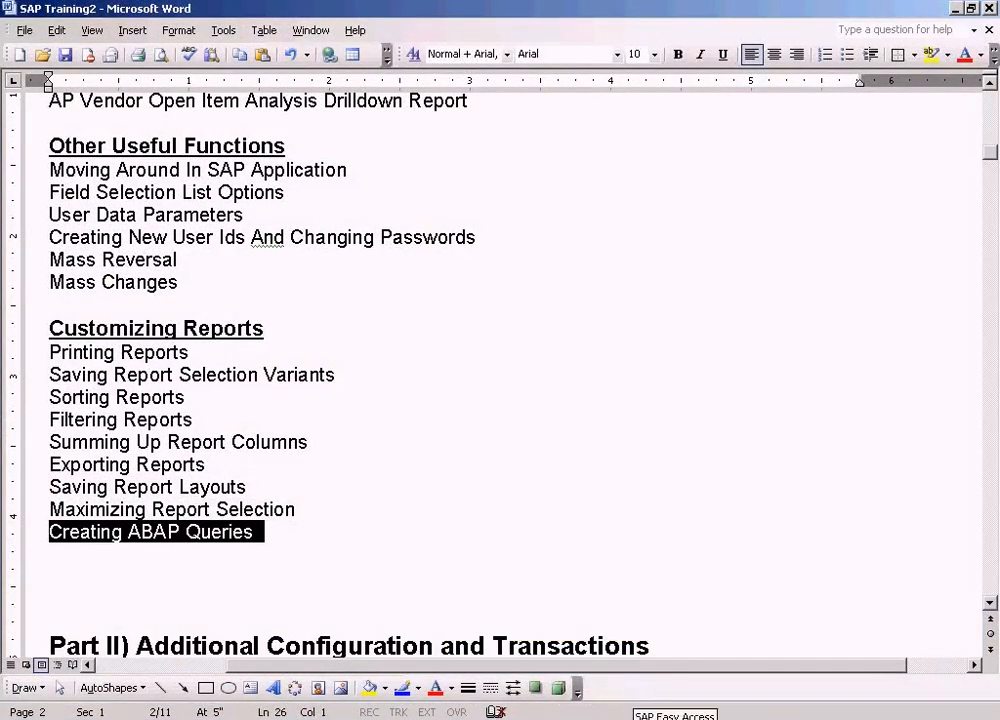
{"action": "left_click", "coordinate": [590, 718]}
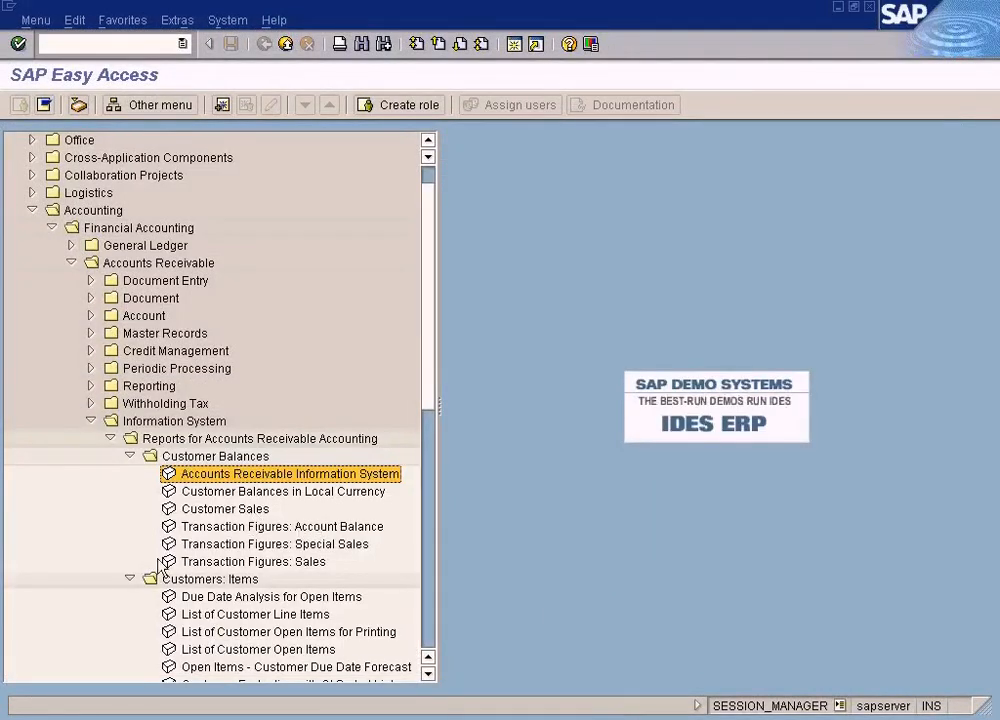
Collapse the open Accounts Receivable report folders and the Financial Accounting folder in the SAP menu tree
{"action": "left_click", "coordinate": [129, 578]}
{"action": "left_click", "coordinate": [129, 456]}
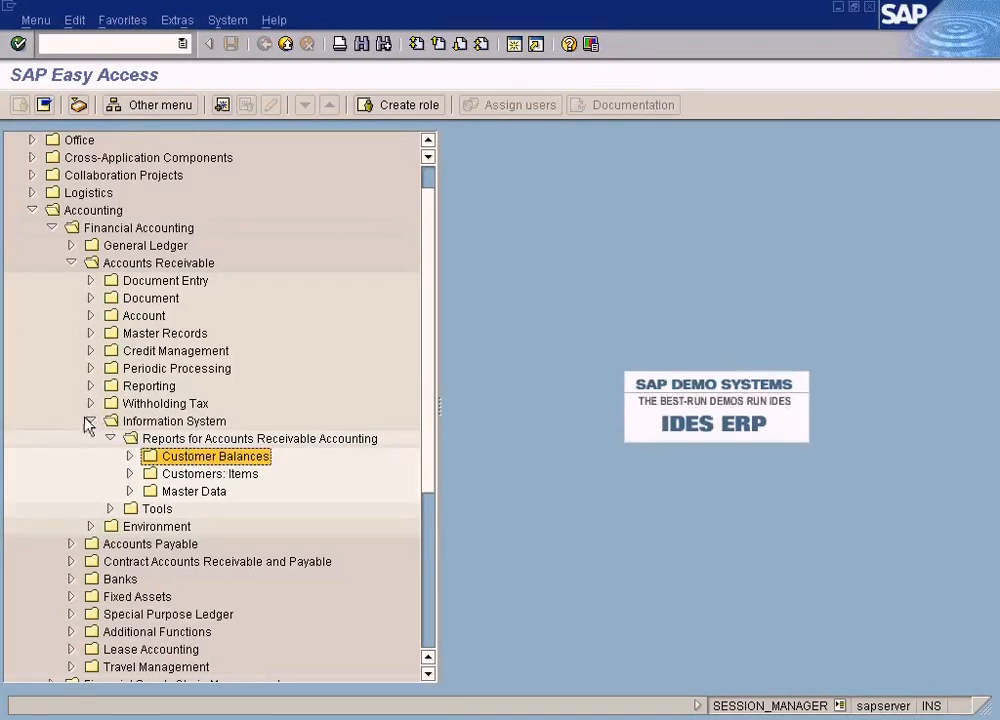
{"action": "left_click", "coordinate": [90, 421]}
{"action": "left_click", "coordinate": [71, 262]}
{"action": "left_click", "coordinate": [51, 224]}
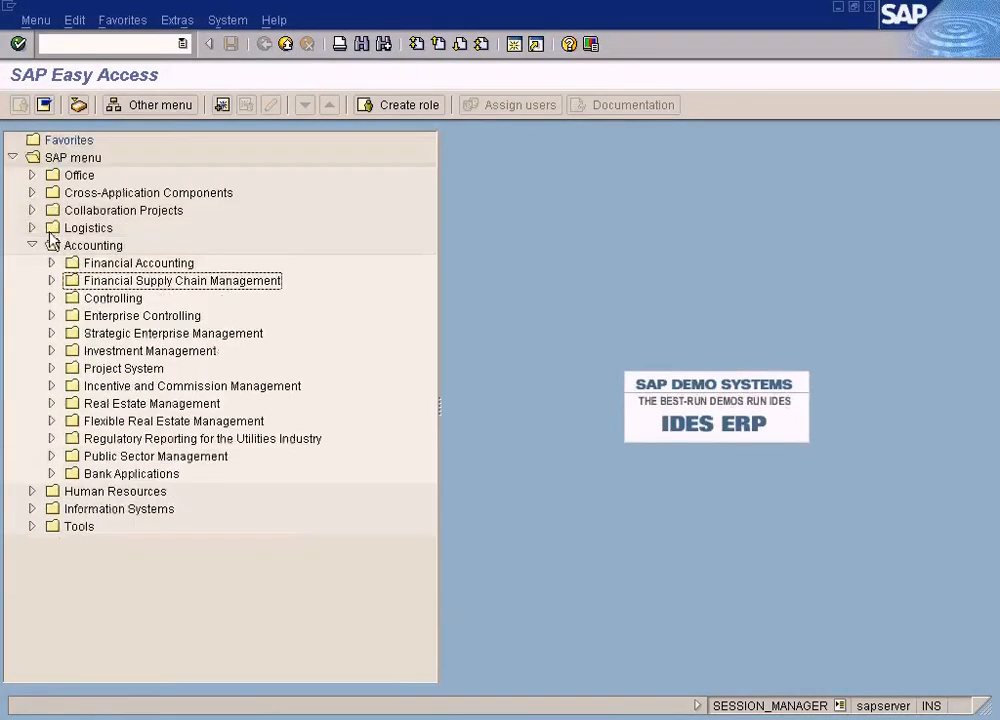
Expand the Tools folder and look inside its Administration folder and subfolder
{"action": "left_click", "coordinate": [32, 526]}
{"action": "left_click", "coordinate": [51, 474]}
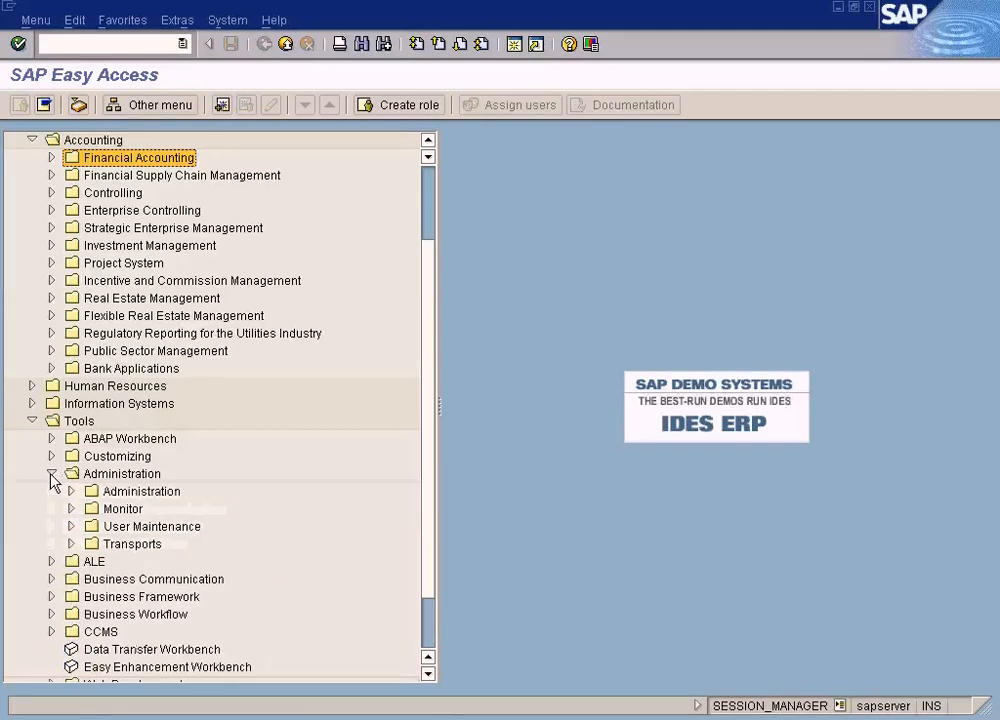
{"action": "left_click", "coordinate": [71, 491]}
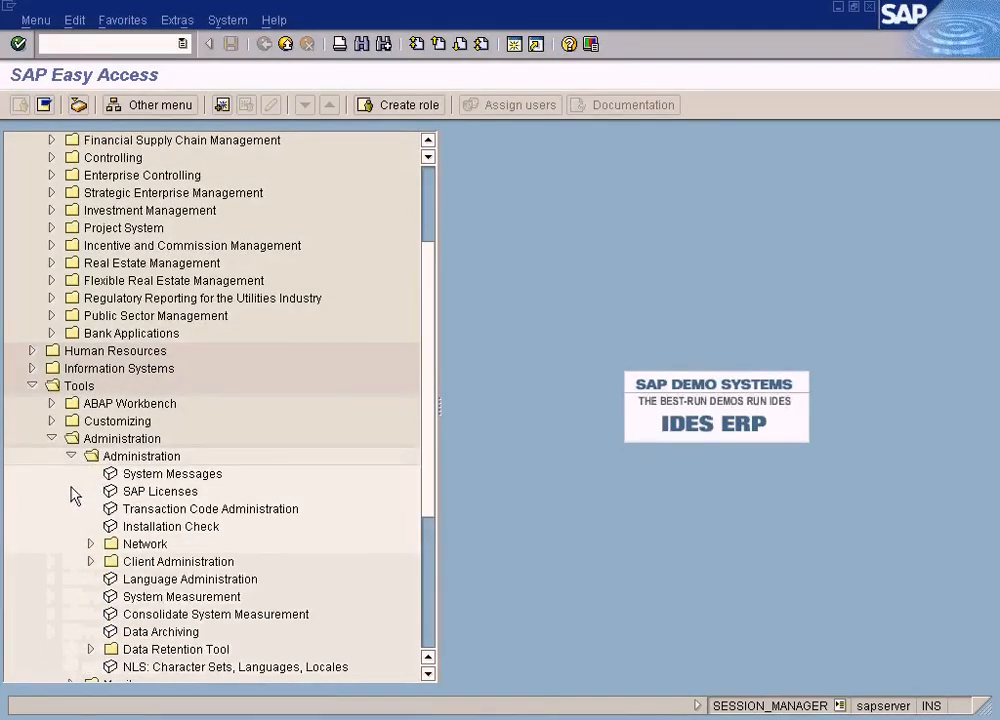
{"action": "left_click", "coordinate": [71, 456]}
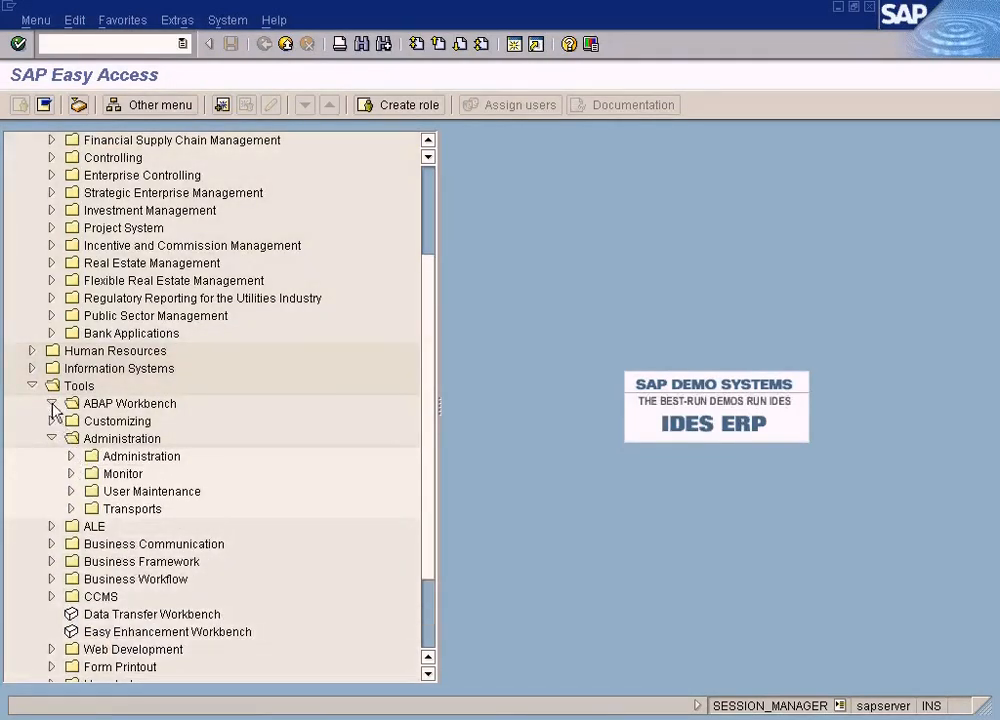
Expand ABAP Workbench and its Development folder, and check the contents of Other Tools
{"action": "left_click", "coordinate": [52, 403]}
{"action": "left_click", "coordinate": [70, 441]}
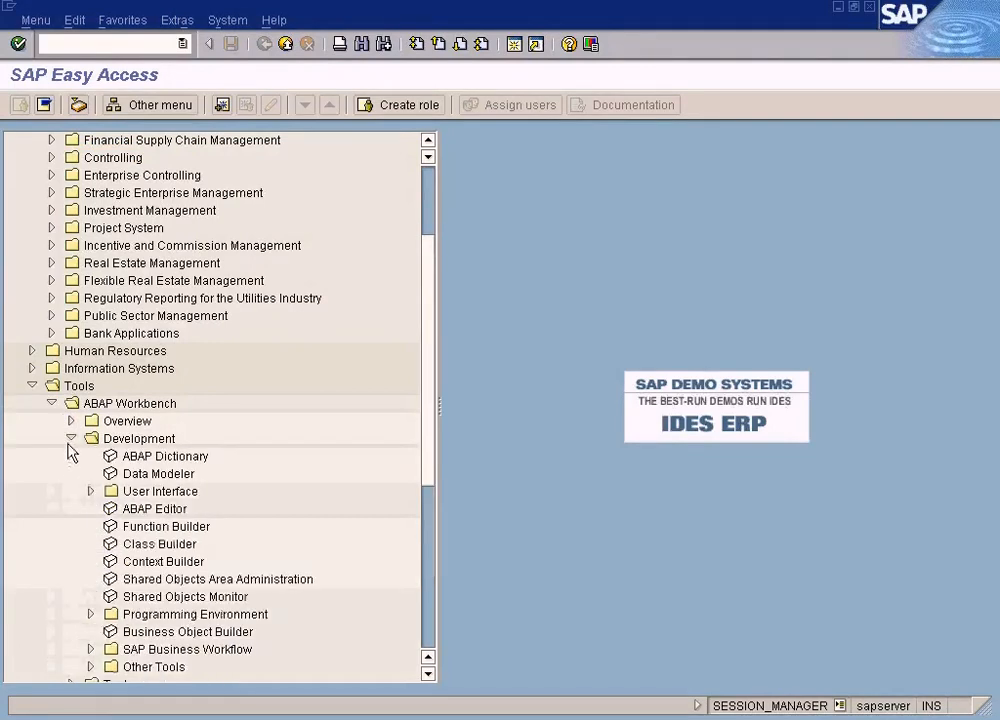
{"action": "scroll", "coordinate": [80, 600], "scroll_direction": "down", "scroll_amount": 1}
{"action": "left_click", "coordinate": [89, 615]}
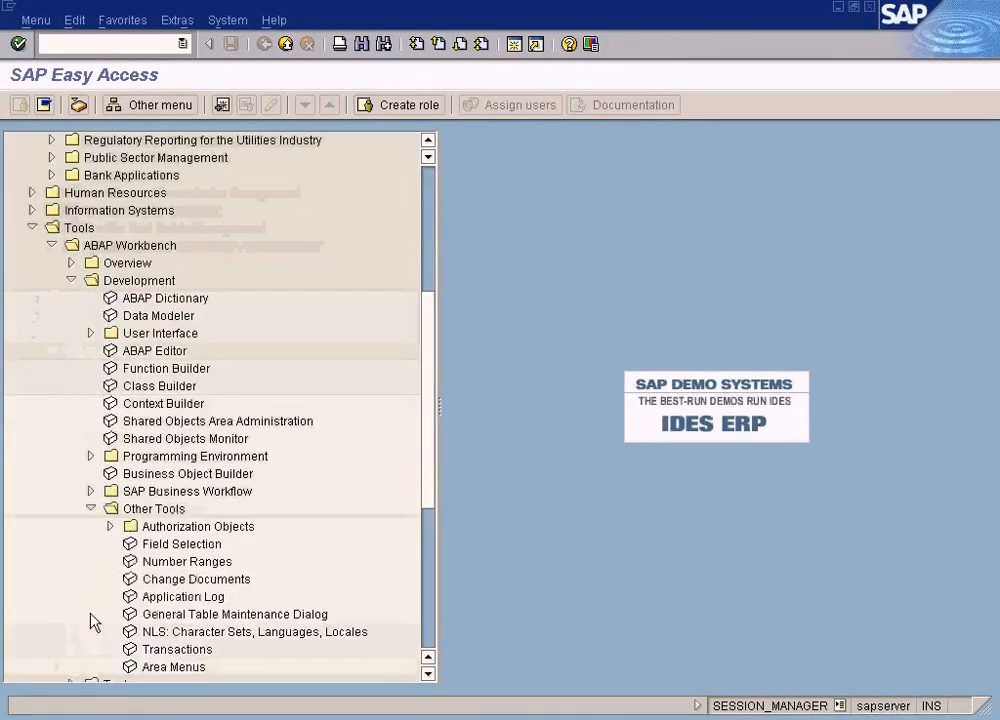
{"action": "scroll", "coordinate": [89, 607], "scroll_direction": "down", "scroll_amount": 2}
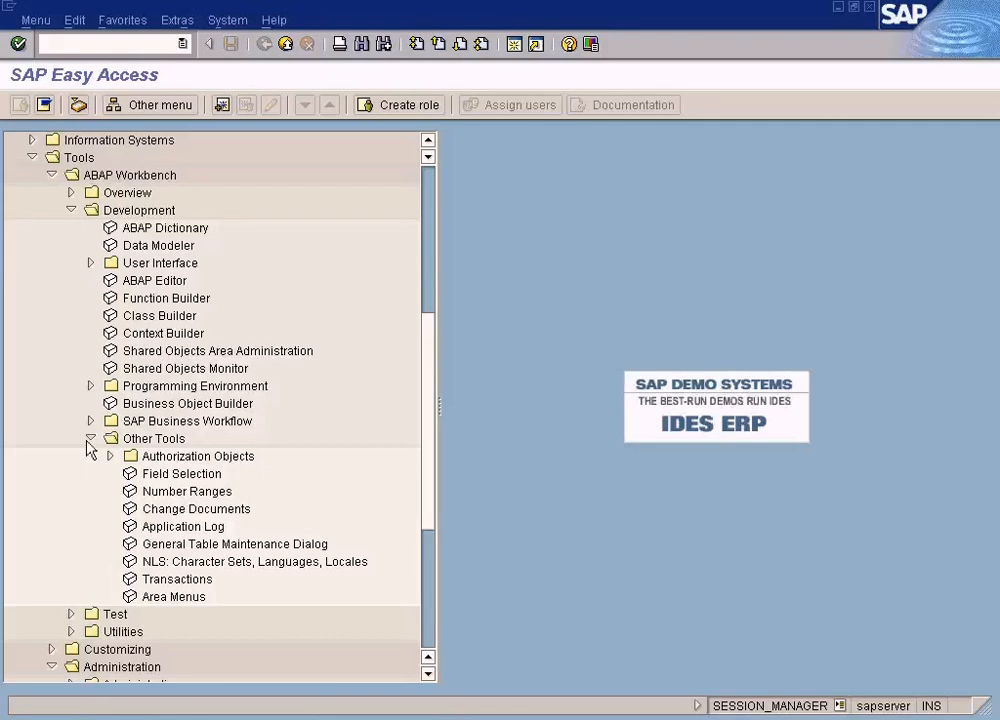
{"action": "left_click", "coordinate": [89, 441]}
Expand the Utilities folder under ABAP Workbench and its SAP Query subfolder
{"action": "left_click", "coordinate": [73, 474]}
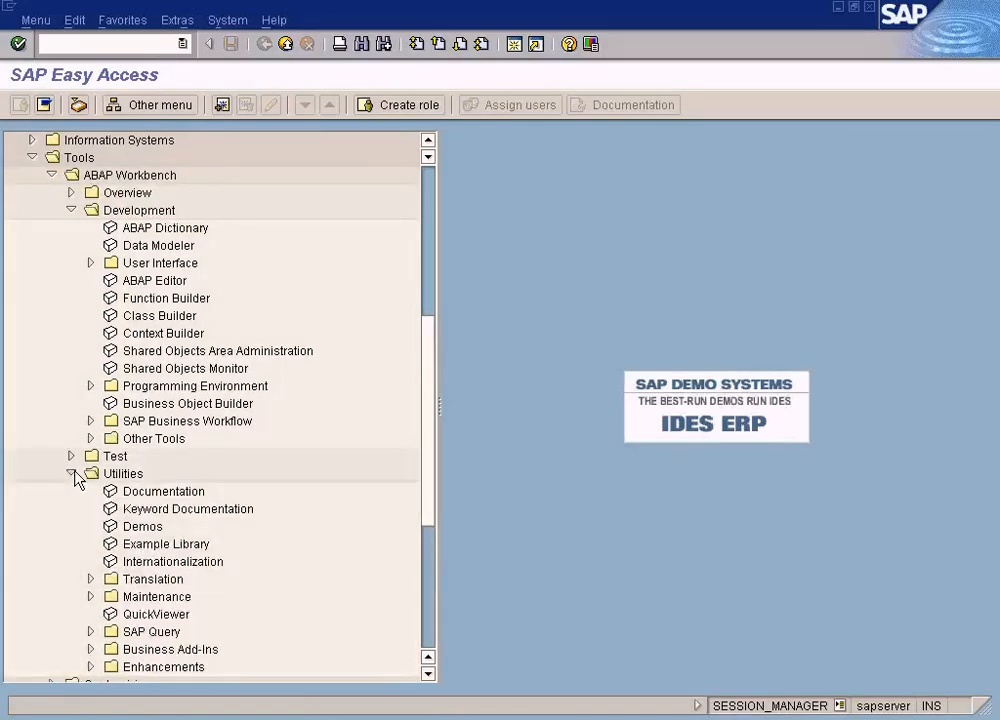
{"action": "scroll", "coordinate": [74, 471], "scroll_direction": "down", "scroll_amount": 1}
{"action": "left_click", "coordinate": [91, 579]}
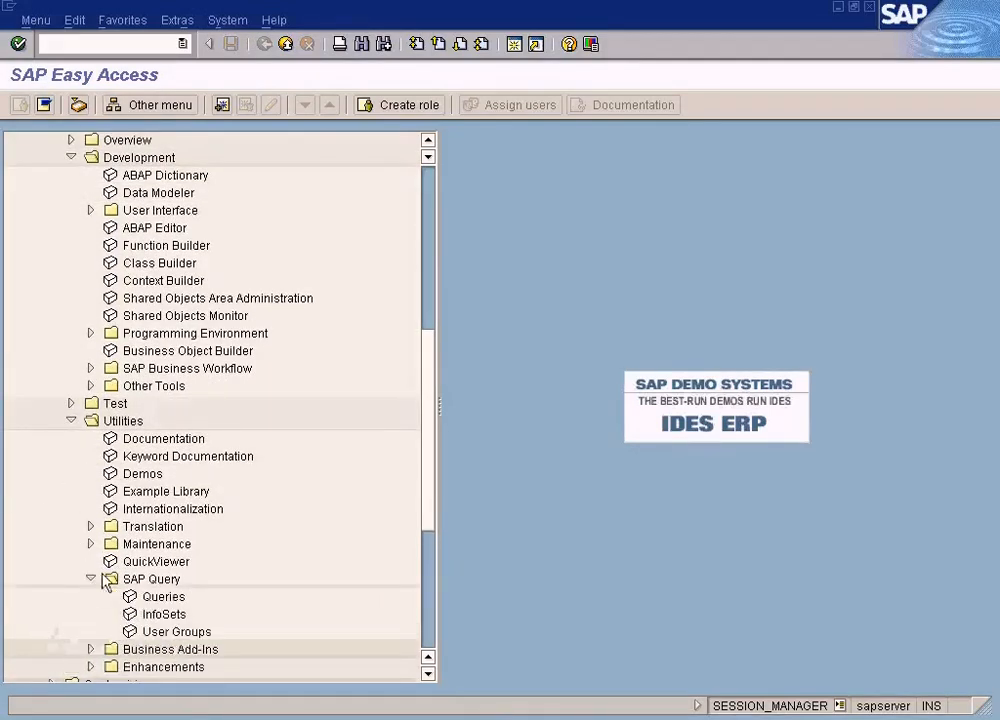
{"action": "left_click", "coordinate": [127, 580]}
Review the path from Tools through ABAP Workbench and Utilities to the Queries and InfoSets entries of SAP Query
{"action": "scroll", "coordinate": [160, 580], "scroll_direction": "up", "scroll_amount": 2}
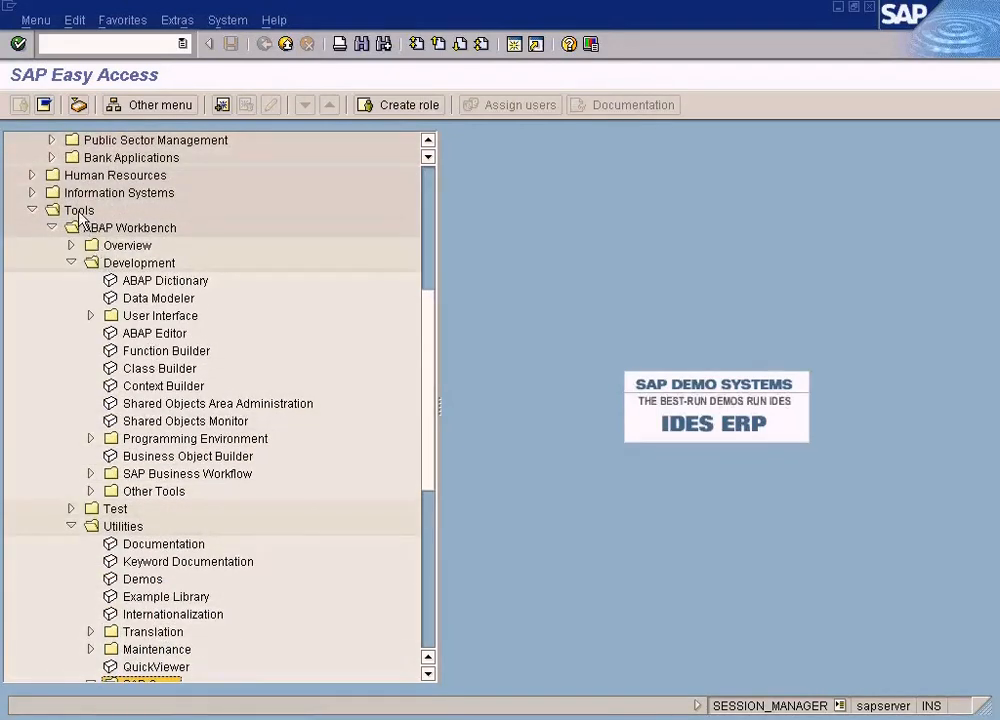
{"action": "scroll", "coordinate": [80, 218], "scroll_direction": "up", "scroll_amount": 3}
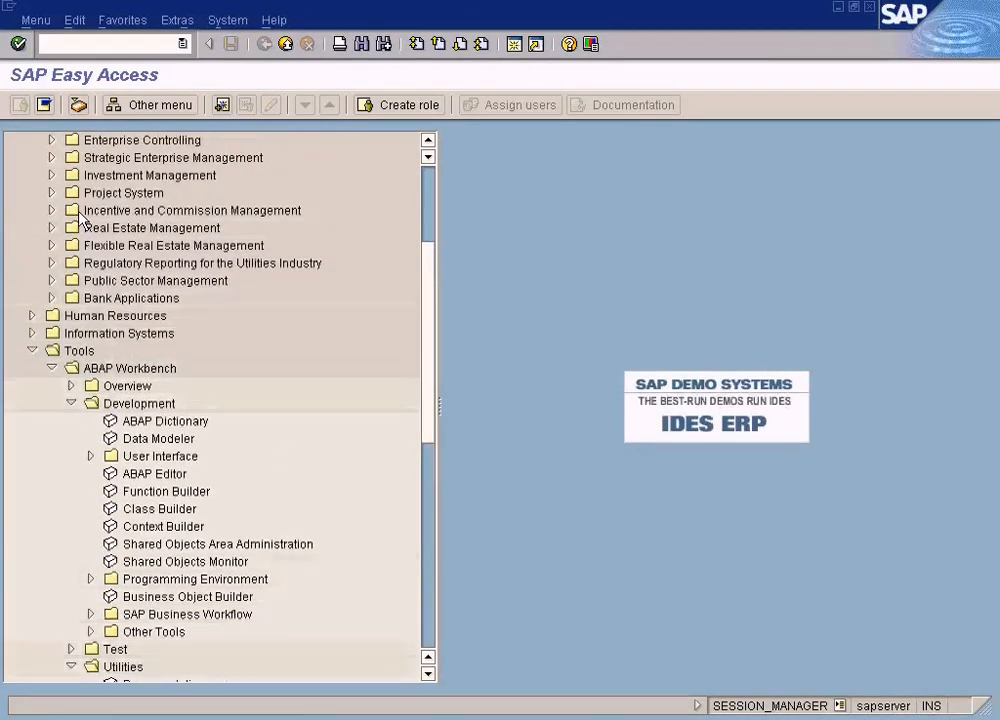
{"action": "left_click", "coordinate": [125, 405]}
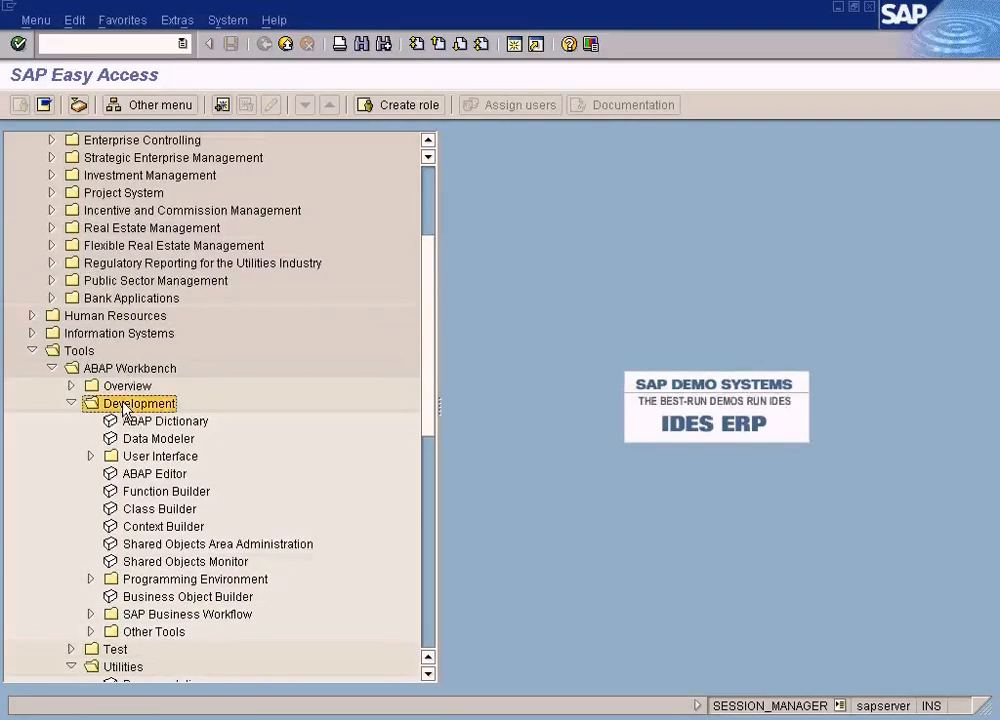
{"action": "scroll", "coordinate": [127, 410], "scroll_direction": "down", "scroll_amount": 4}
{"action": "left_click", "coordinate": [122, 460]}
{"action": "scroll", "coordinate": [122, 467], "scroll_direction": "down", "scroll_amount": 2}
{"action": "left_click", "coordinate": [137, 511]}
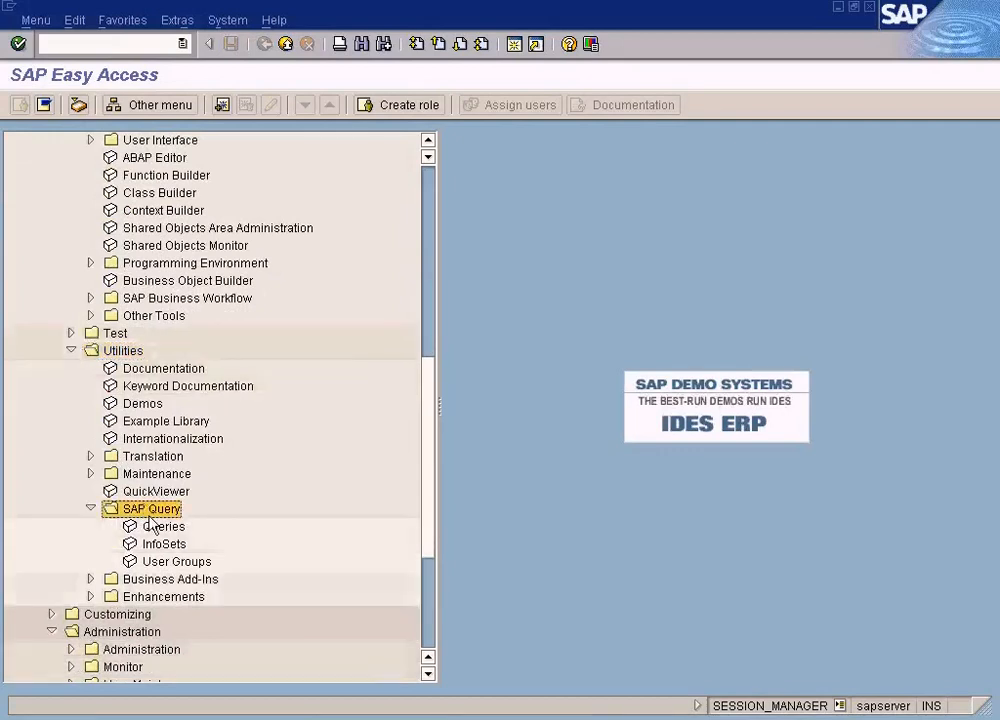
{"action": "left_click", "coordinate": [158, 530]}
{"action": "left_click", "coordinate": [159, 543]}
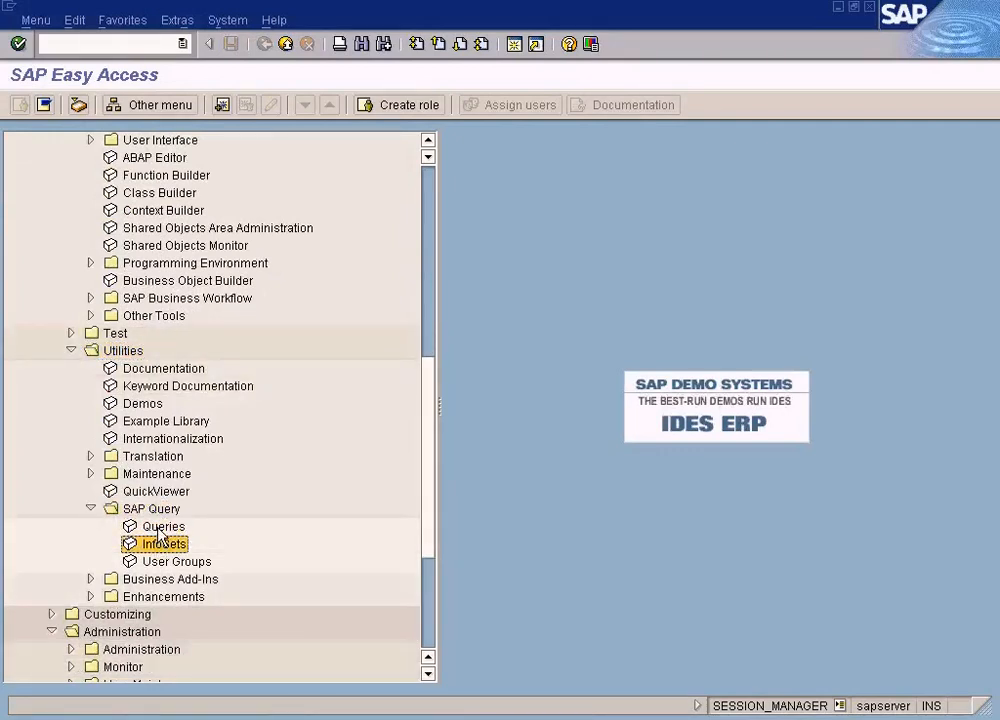
{"action": "left_click", "coordinate": [158, 527]}
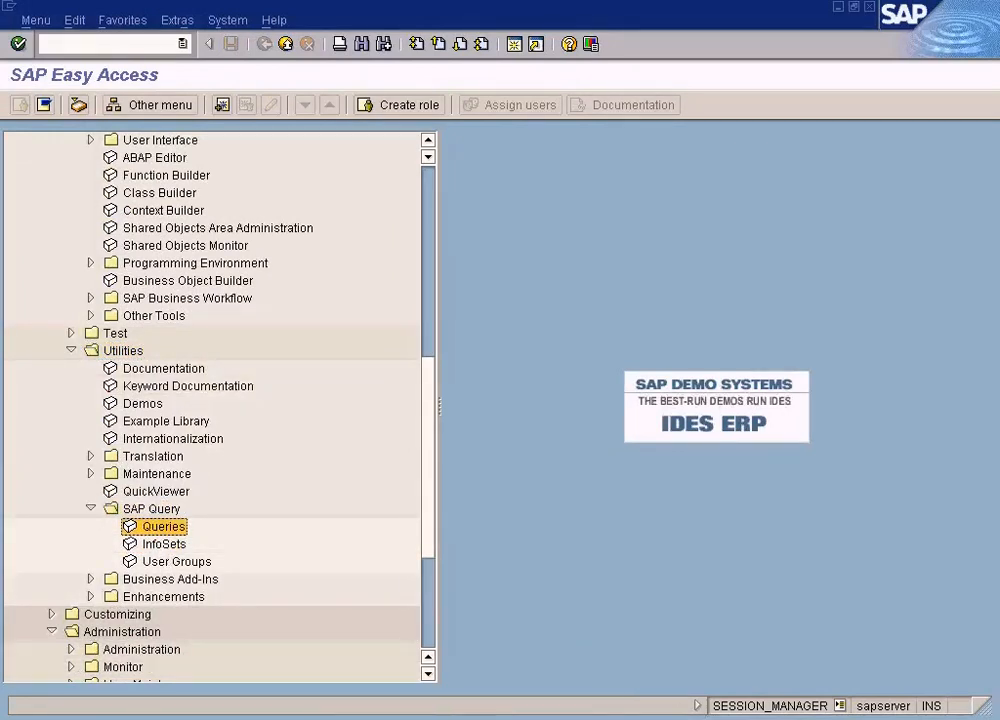
{"action": "key", "text": "alt+Tab"}
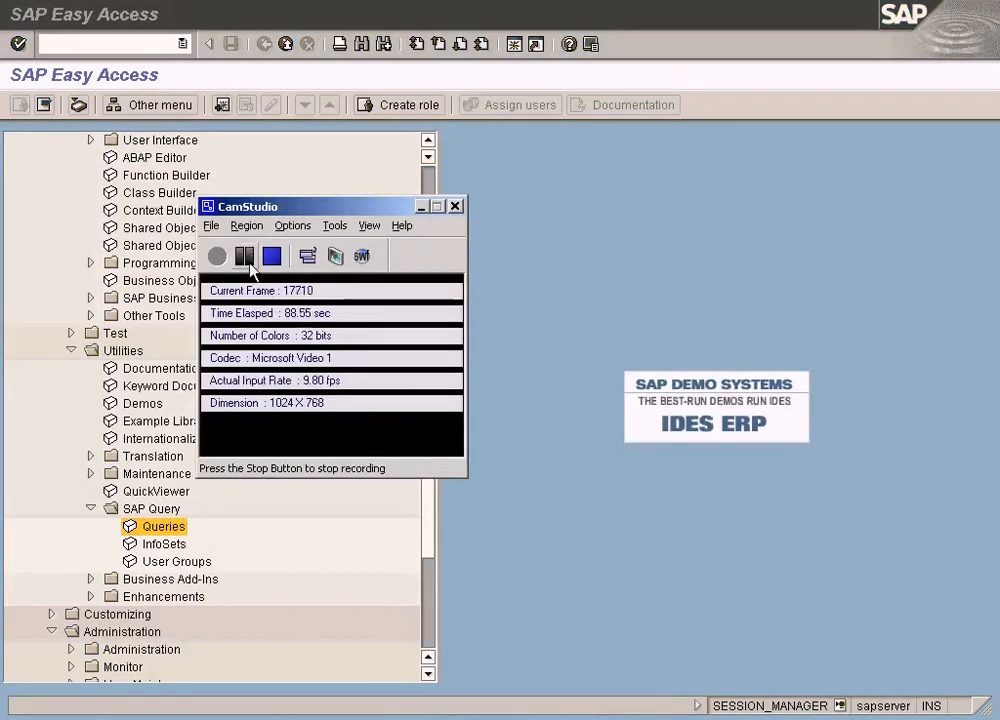
{"action": "left_click", "coordinate": [248, 262]}
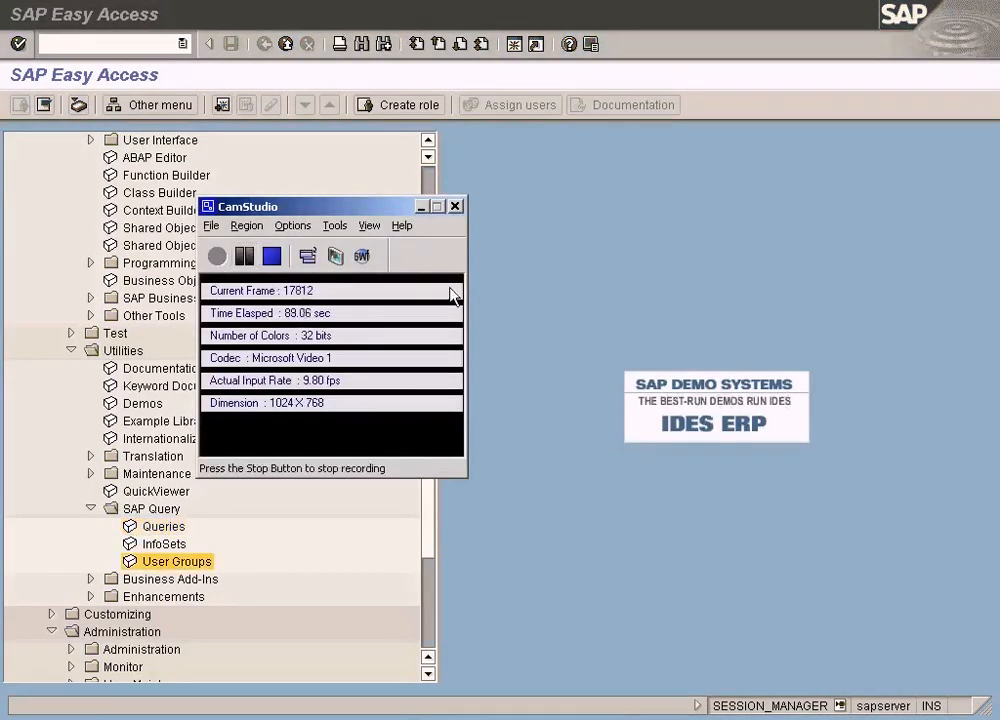
{"action": "left_click", "coordinate": [421, 206]}
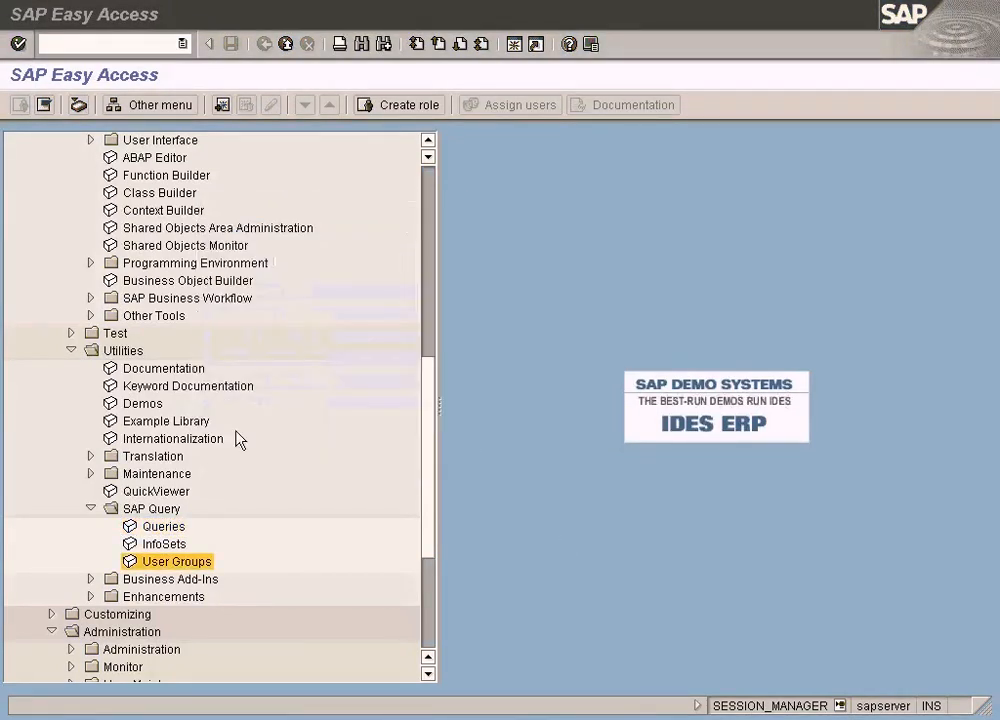
Select the InfoSets entry under SAP Query, and open Paint with a blank canvas
{"action": "left_click", "coordinate": [146, 528]}
{"action": "left_click", "coordinate": [166, 545]}
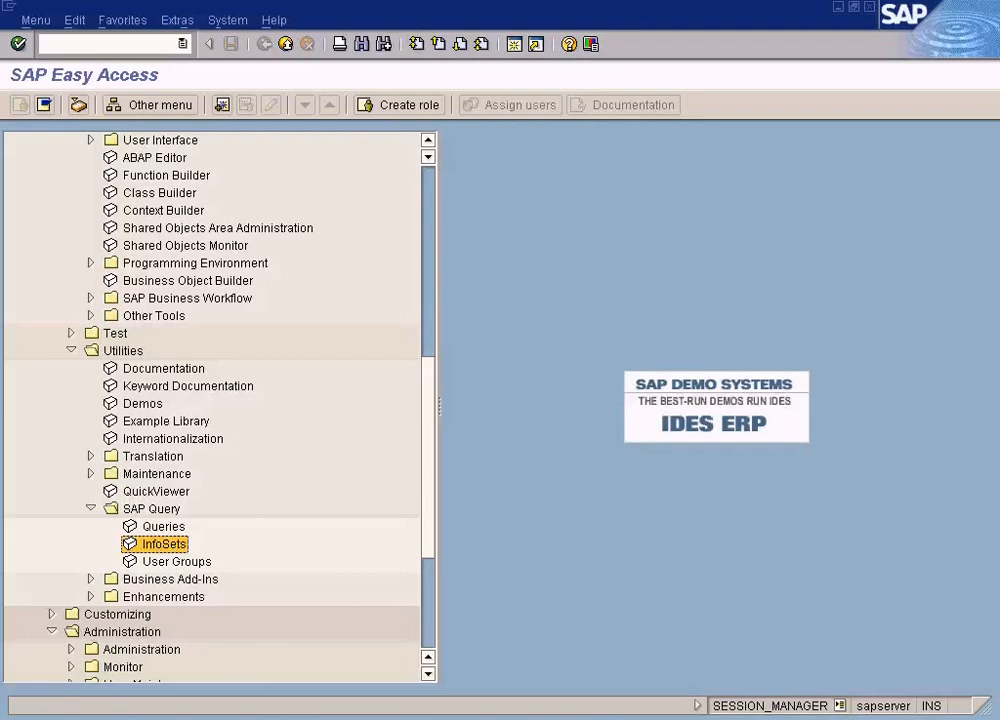
{"action": "key", "text": "super"}
{"action": "mouse_move", "coordinate": [150, 511]}
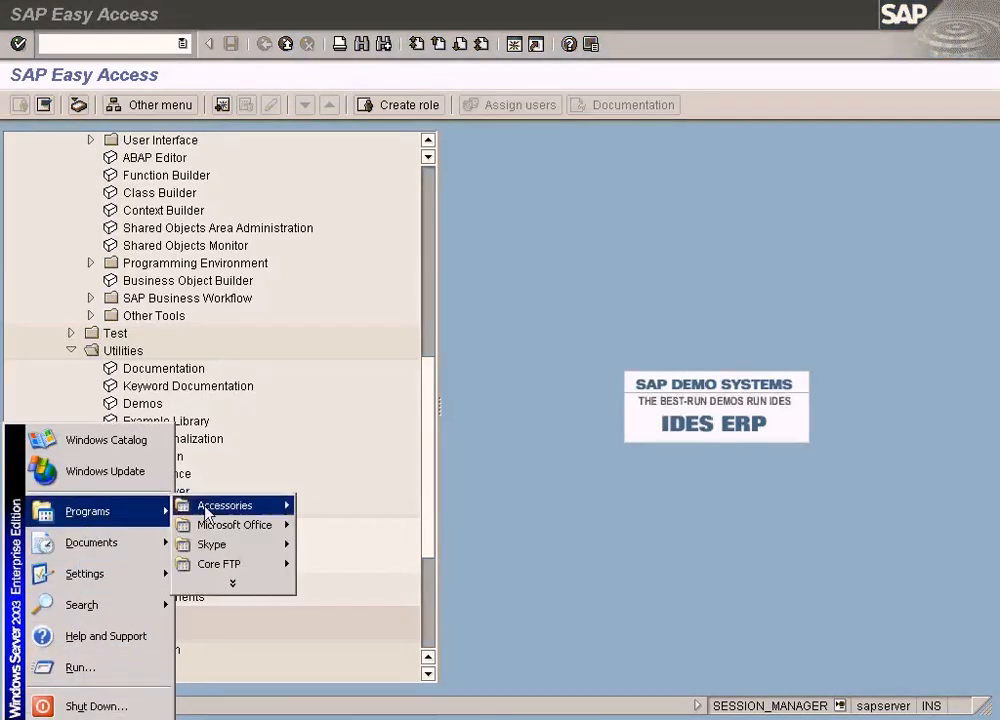
{"action": "mouse_move", "coordinate": [207, 513]}
{"action": "left_click", "coordinate": [330, 543]}
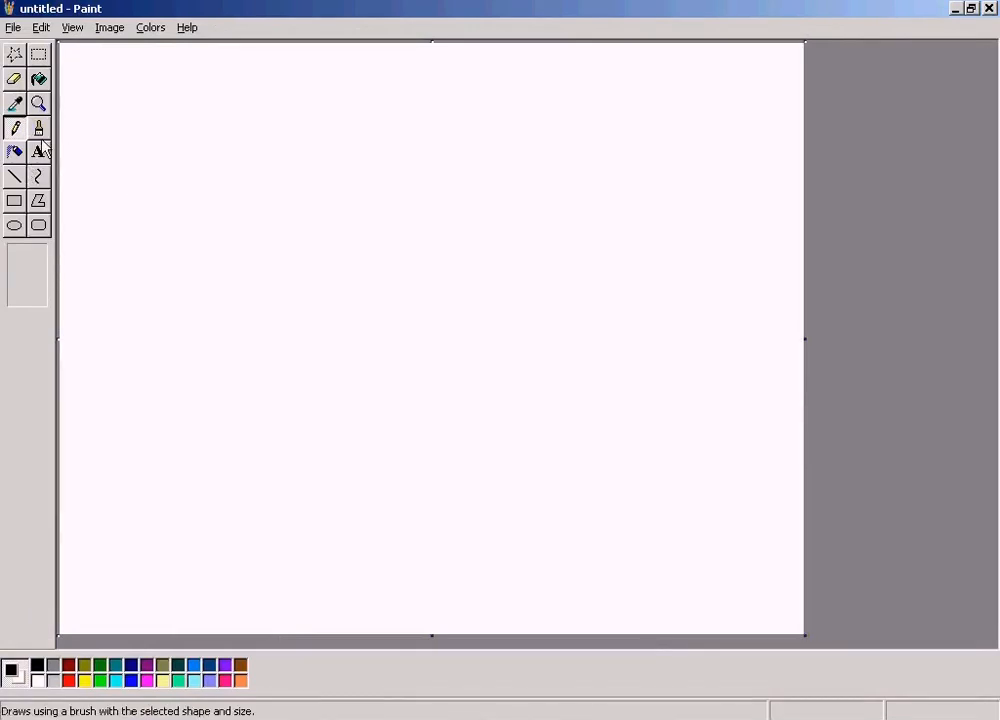
Draw a text box about 255 by 71 pixels in the upper part of the canvas and set the text colour to red
{"action": "left_click", "coordinate": [38, 151]}
{"action": "left_click_drag", "start_coordinate": [253, 121], "coordinate": [501, 188]}
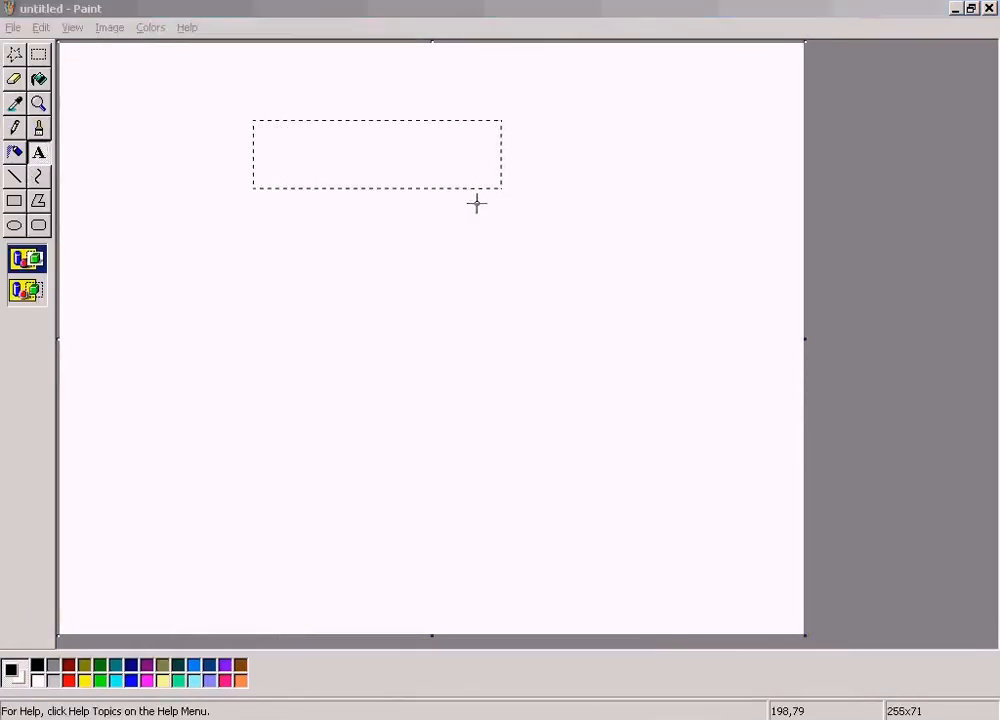
{"action": "left_click", "coordinate": [69, 680]}
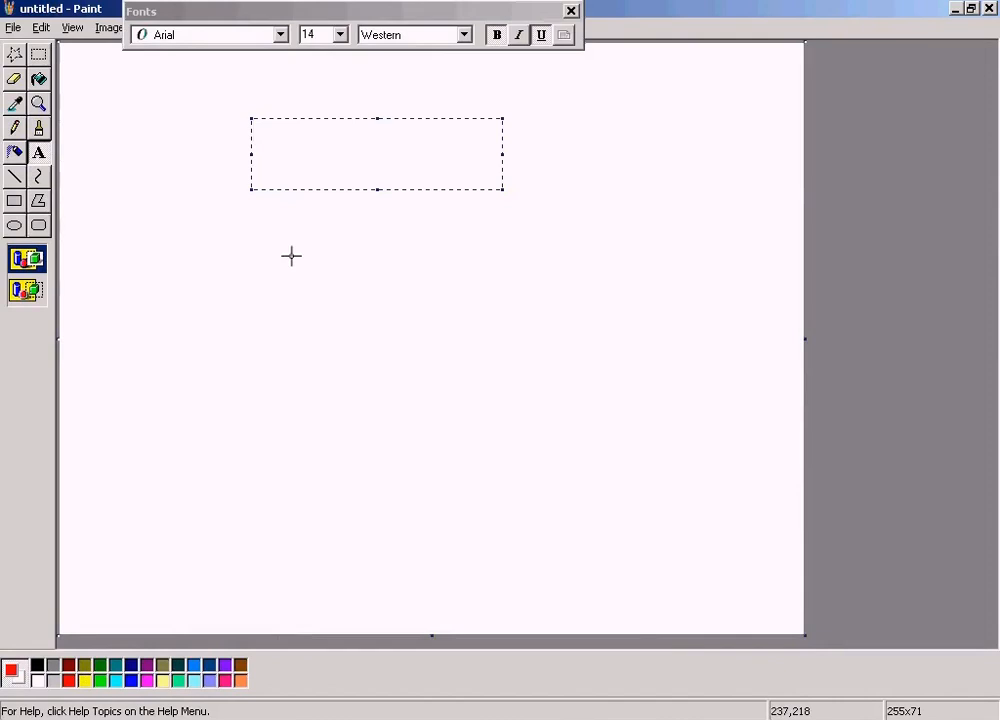
{"action": "type", "text": "Info"}
{"action": "key", "text": "BackSpace"}
{"action": "key", "text": "BackSpace"}
{"action": "key", "text": "BackSpace"}
{"action": "key", "text": "BackSpace"}
Turn off underlining and enter the label "Infoset" roughly centred in the text box
{"action": "left_click", "coordinate": [540, 34]}
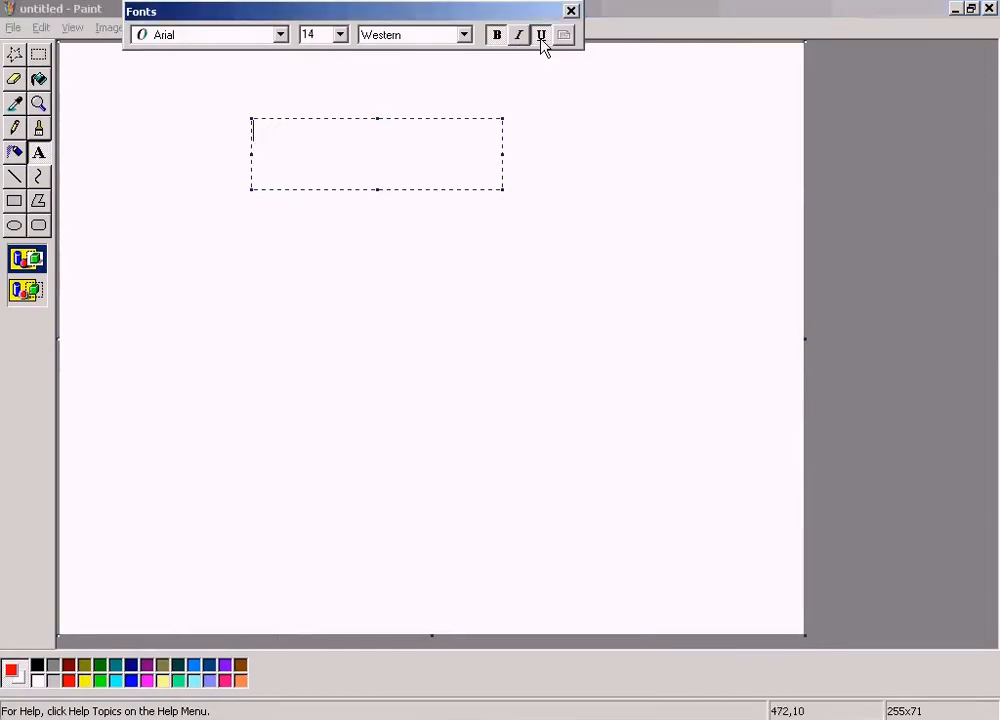
{"action": "left_click", "coordinate": [390, 152]}
{"action": "type", "text": "Infose"}
{"action": "key", "text": "Home"}
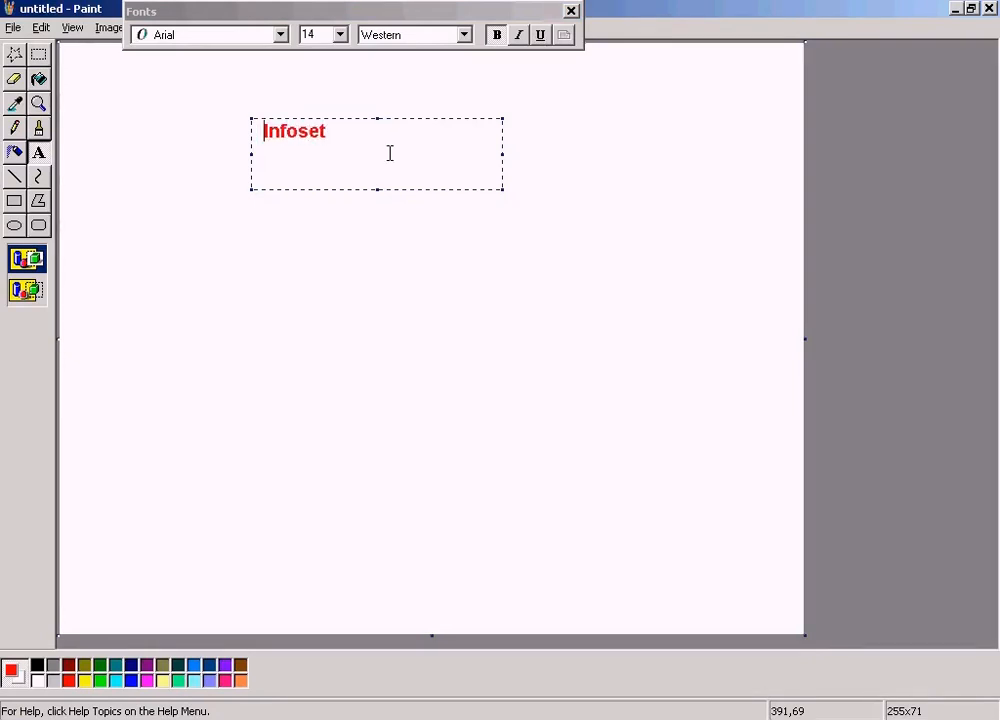
{"action": "key", "text": "BackSpace"}
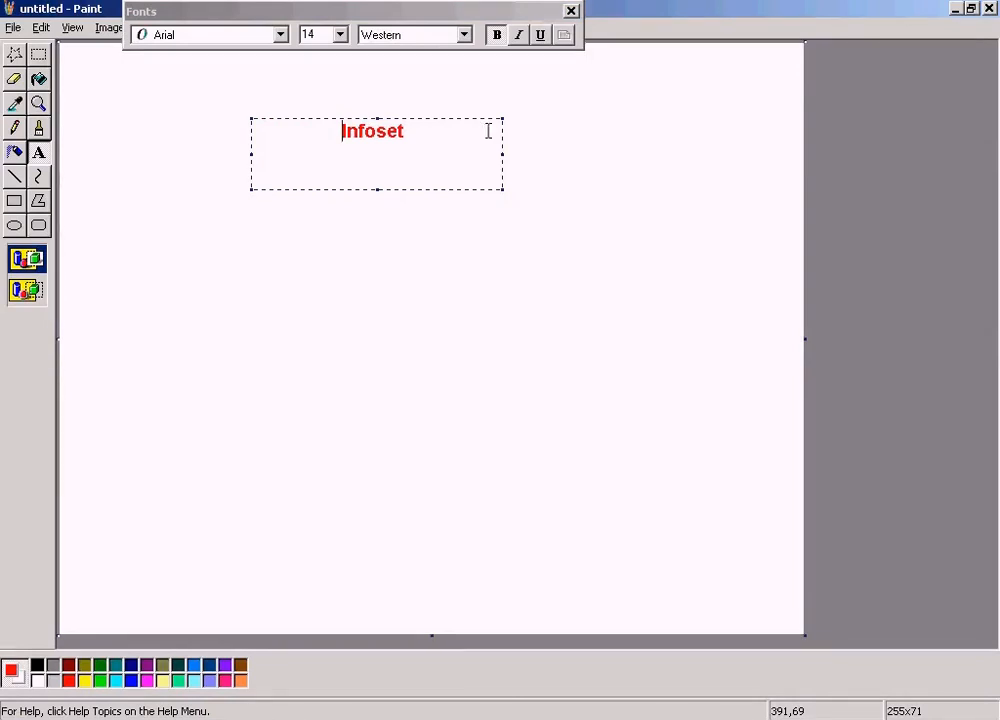
{"action": "left_click", "coordinate": [560, 129]}
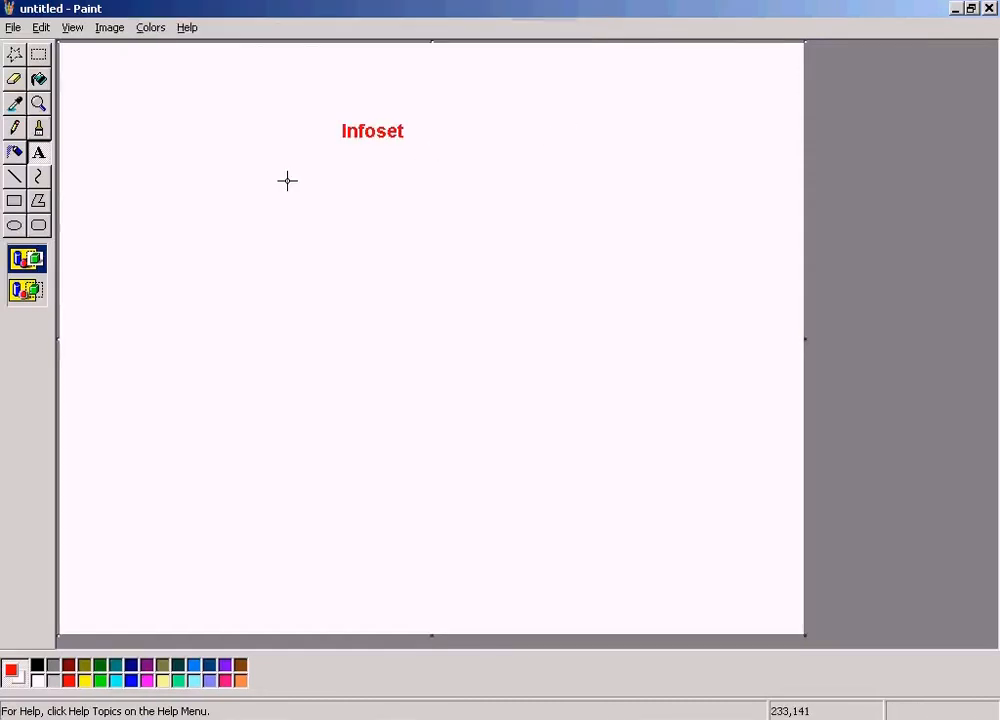
Draw a medium-thickness vertical red line below the Infoset label, undoing the first thin line
{"action": "left_click", "coordinate": [15, 176]}
{"action": "left_click_drag", "start_coordinate": [370, 152], "coordinate": [368, 205]}
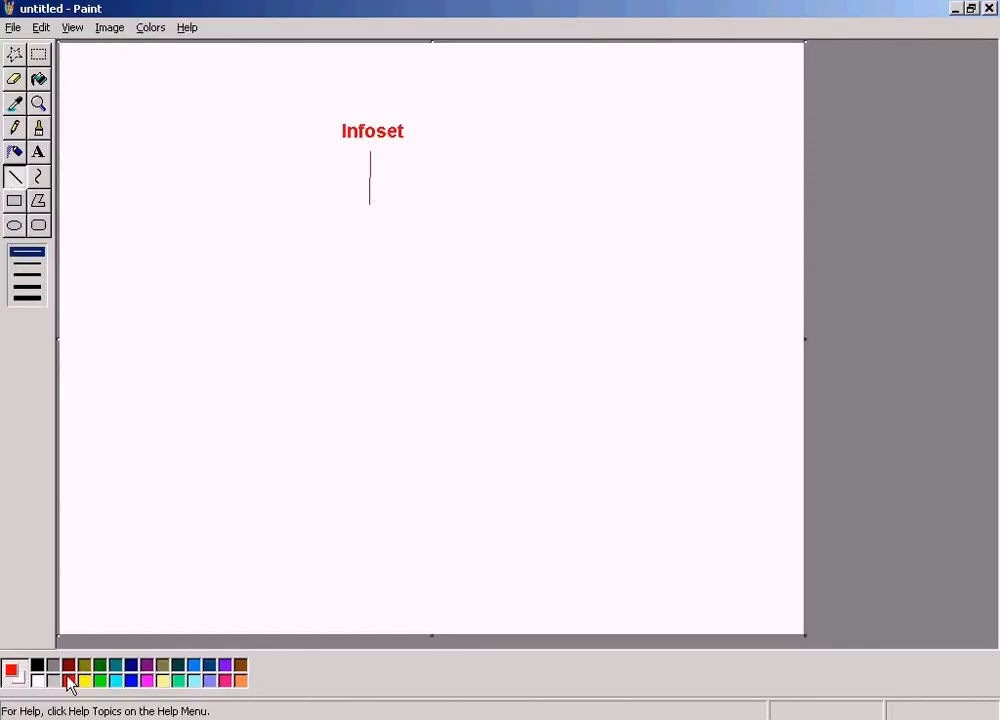
{"action": "left_click", "coordinate": [27, 275]}
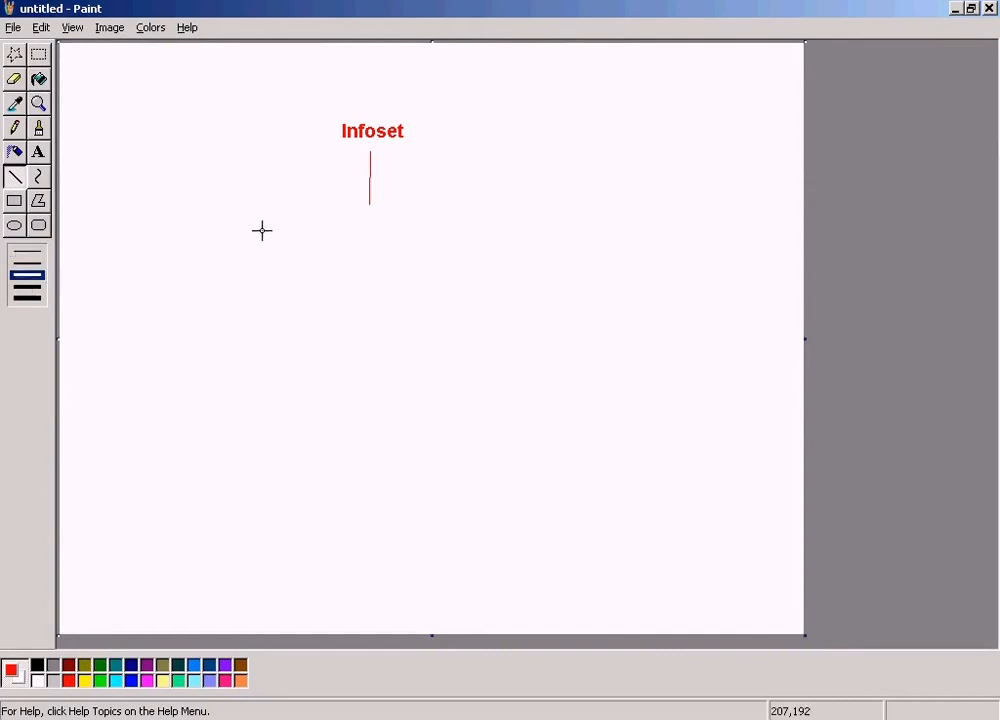
{"action": "key", "text": "ctrl+z"}
{"action": "mouse_move", "coordinate": [374, 152]}
{"action": "left_mouse_down"}
{"action": "mouse_move", "coordinate": [374, 232]}
{"action": "mouse_move", "coordinate": [346, 270]}
{"action": "mouse_move", "coordinate": [441, 294]}
{"action": "left_mouse_up"}
Add the label "User Group" below the line in a text box about 121 by 44 pixels
{"action": "left_click", "coordinate": [38, 153]}
{"action": "type", "text": "User"}
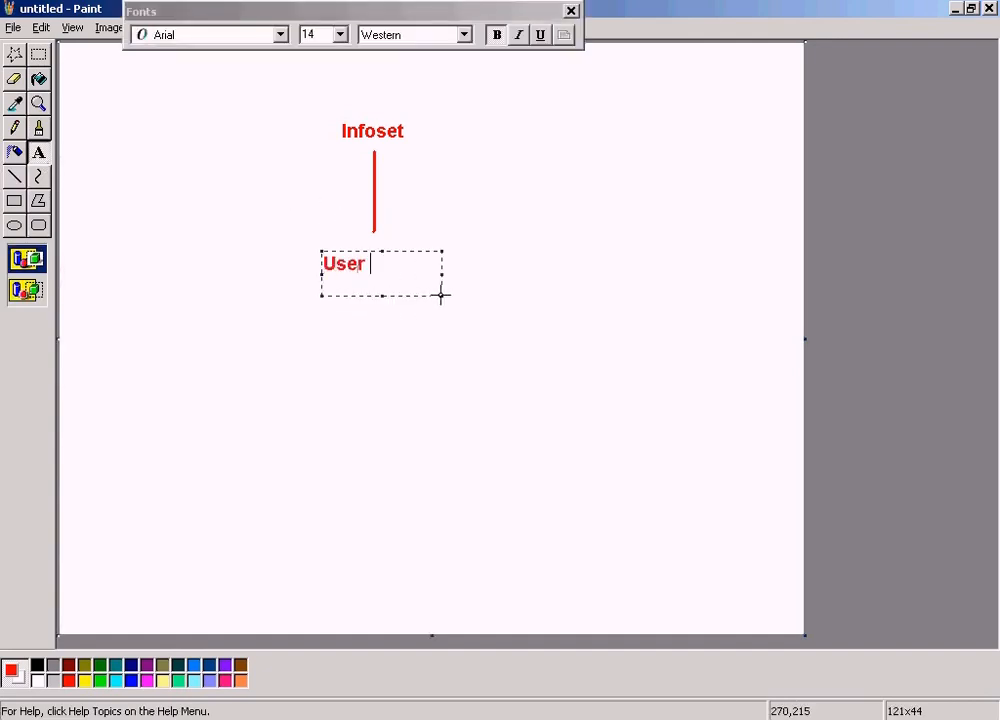
{"action": "type", "text": " Group"}
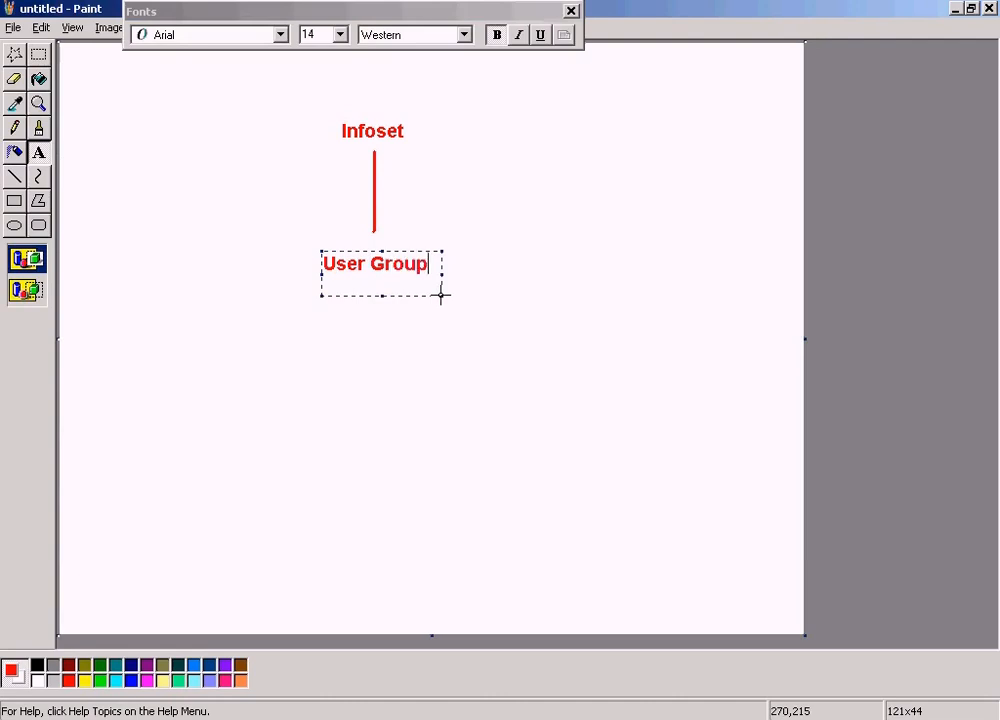
{"action": "left_click", "coordinate": [531, 230]}
Finish the line above User Group with an arrowhead and draw a second downward arrow below that label
{"action": "left_click", "coordinate": [15, 176]}
{"action": "left_click_drag", "start_coordinate": [358, 212], "coordinate": [373, 228]}
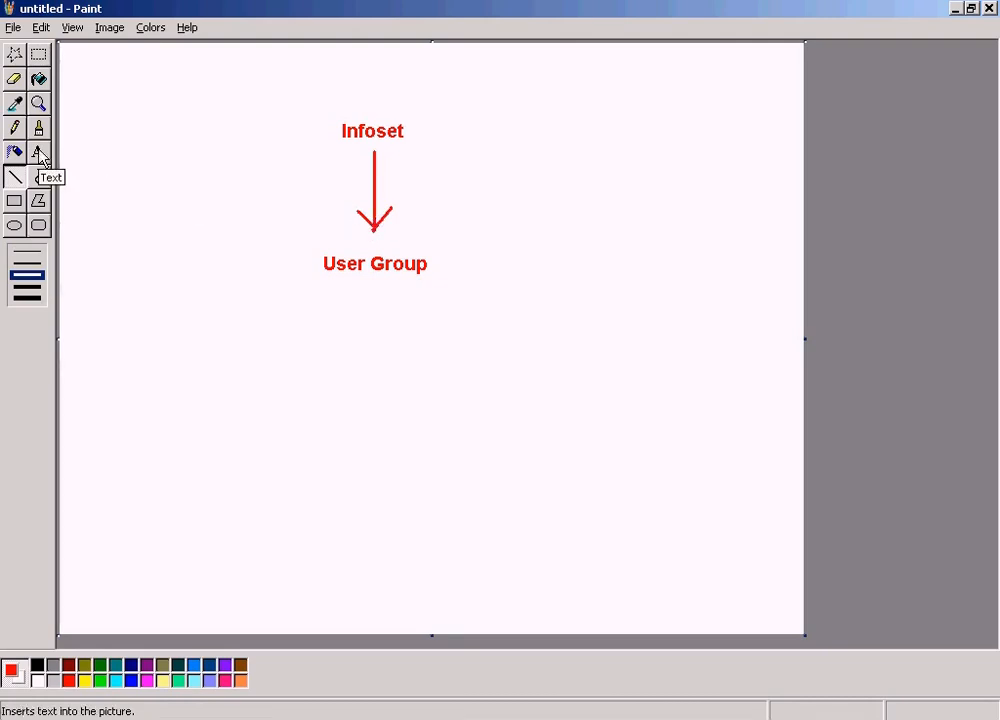
{"action": "left_click", "coordinate": [16, 180]}
{"action": "left_click_drag", "start_coordinate": [373, 292], "coordinate": [375, 392]}
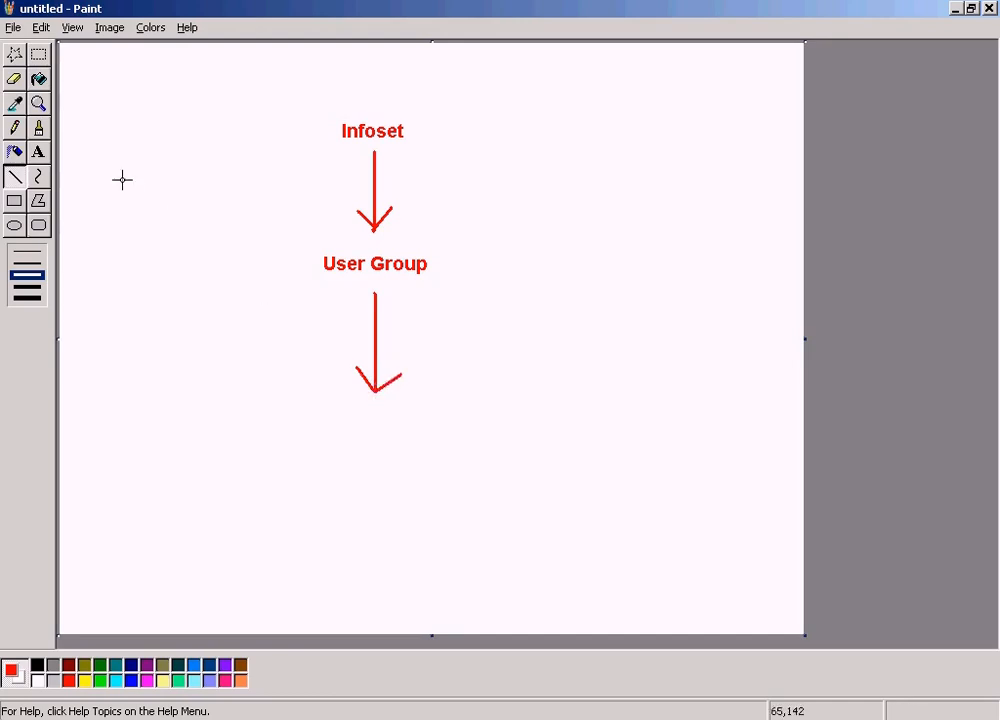
Add the label "SAP Query" in a text box below the second arrow
{"action": "left_click", "coordinate": [39, 153]}
{"action": "left_click_drag", "start_coordinate": [307, 408], "coordinate": [493, 459]}
{"action": "type", "text": "SAP Query"}
{"action": "key", "text": "Home"}
{"action": "left_click", "coordinate": [595, 352]}
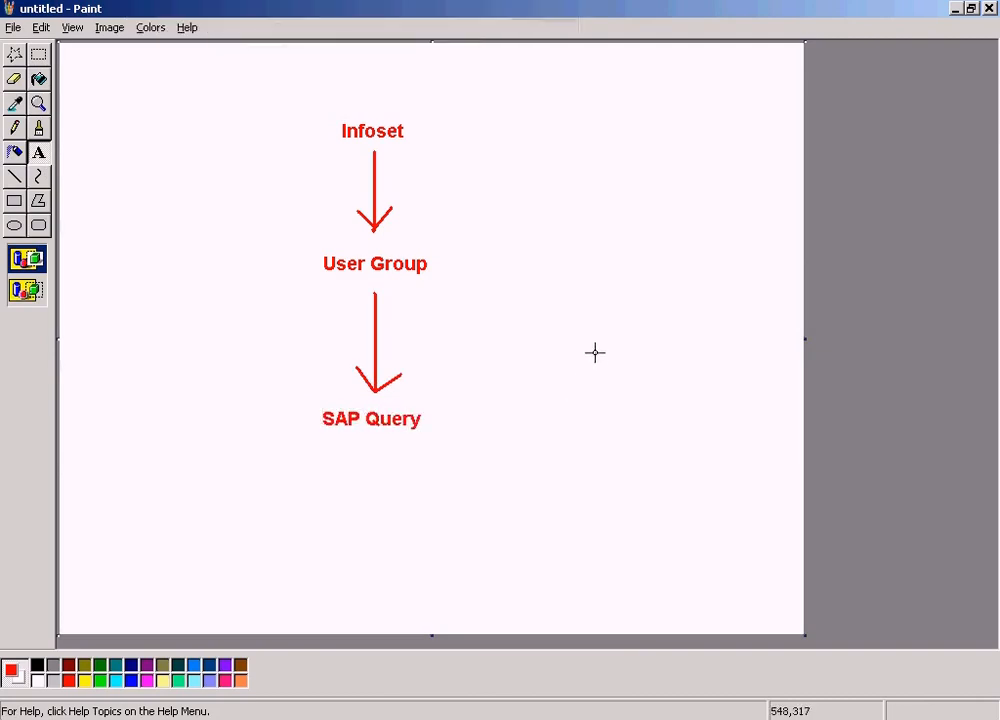
Save the diagram as a JPEG named "ABAP Query" in My Documents
{"action": "left_click", "coordinate": [14, 27]}
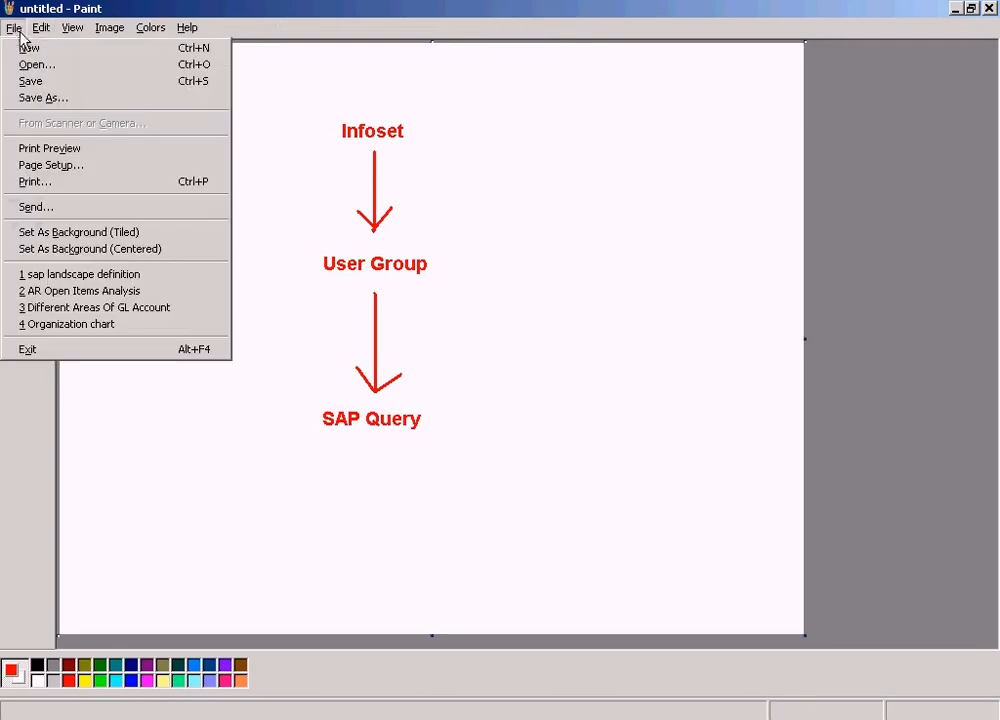
{"action": "left_click", "coordinate": [27, 98]}
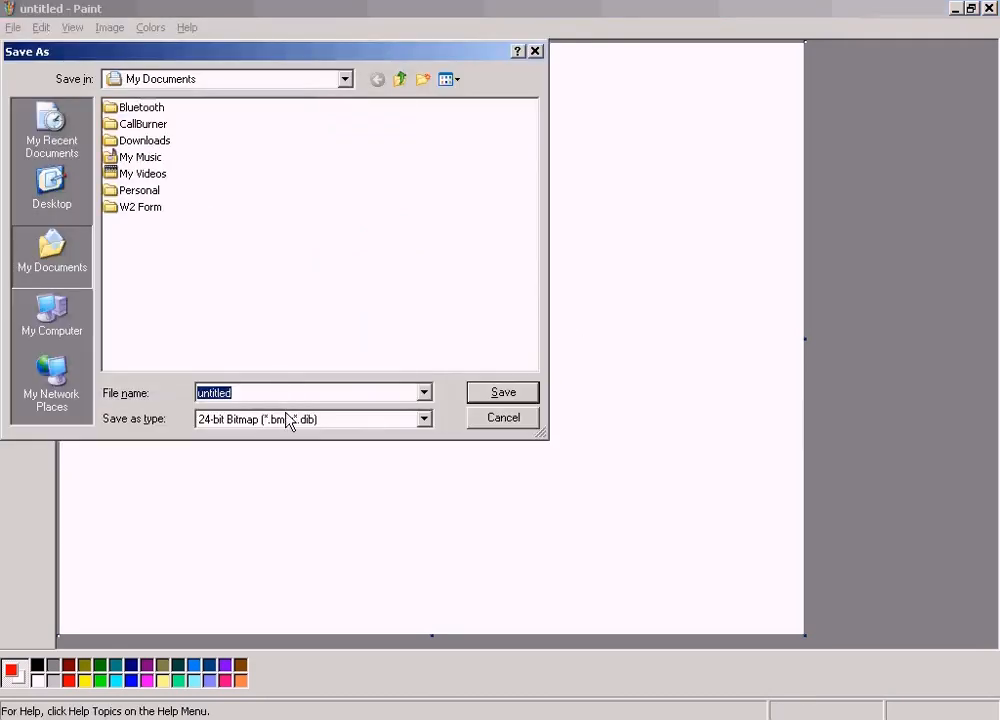
{"action": "left_click", "coordinate": [473, 418]}
{"action": "left_click", "coordinate": [270, 487]}
{"action": "double_click", "coordinate": [258, 393]}
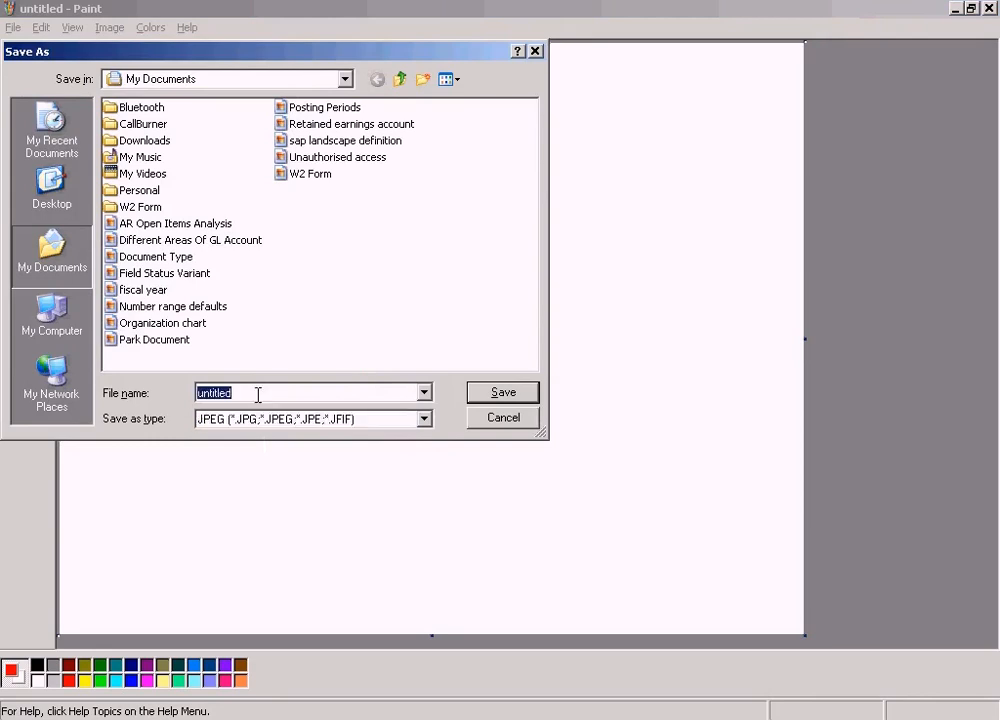
{"action": "type", "text": "ABAP Query"}
{"action": "key", "text": "Return"}
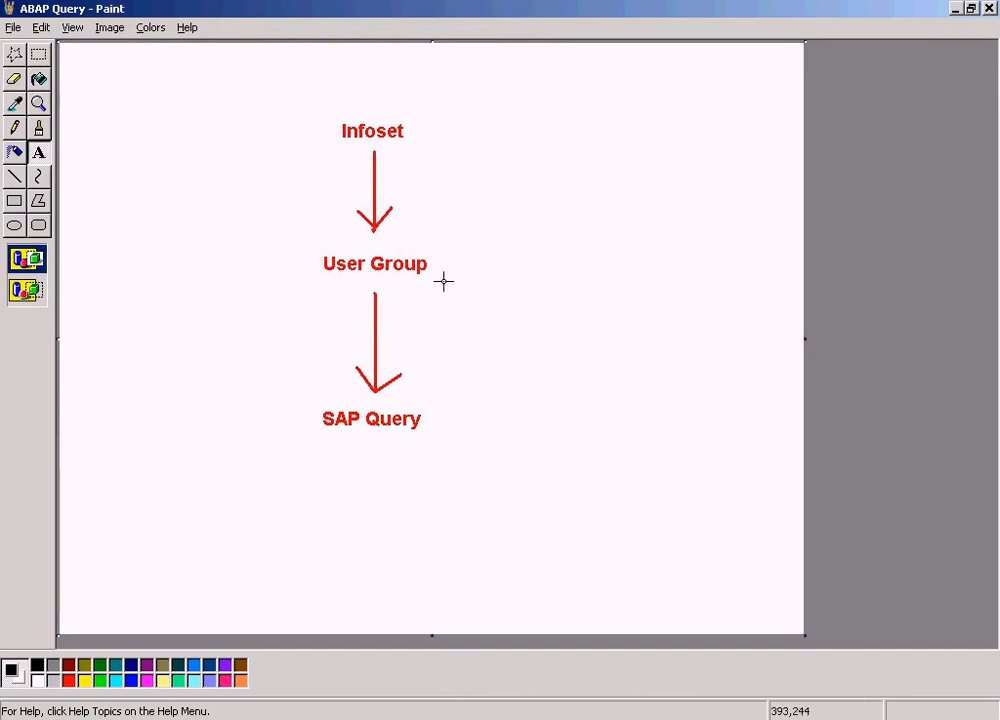
Switch to SAP and open the InfoSets tool under SAP Query
{"action": "left_click", "coordinate": [565, 718]}
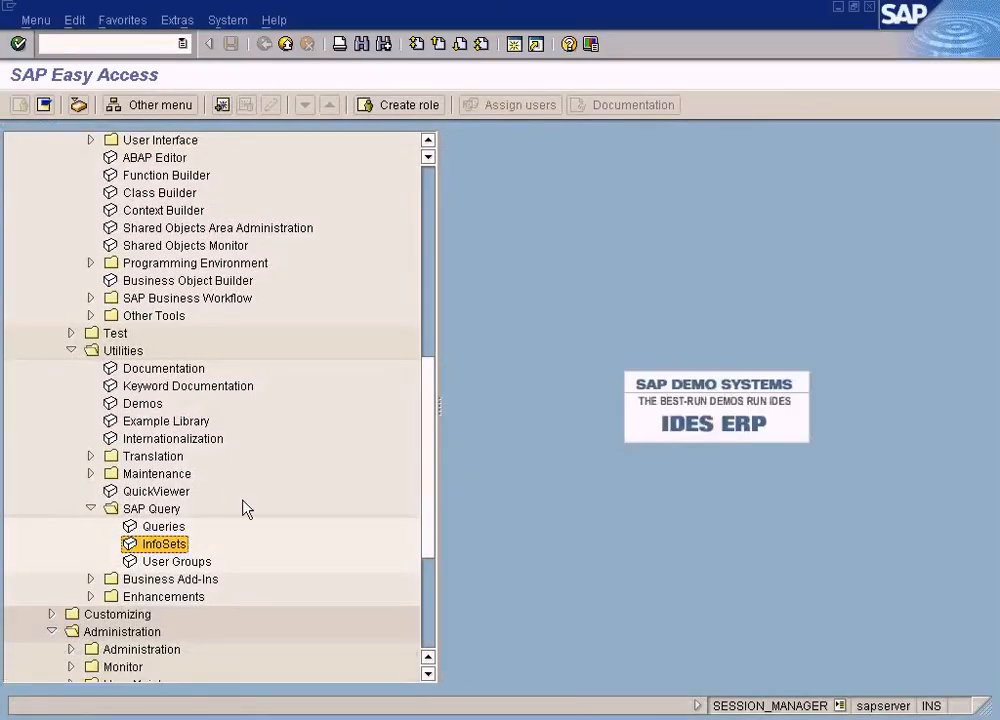
{"action": "double_click", "coordinate": [168, 552]}
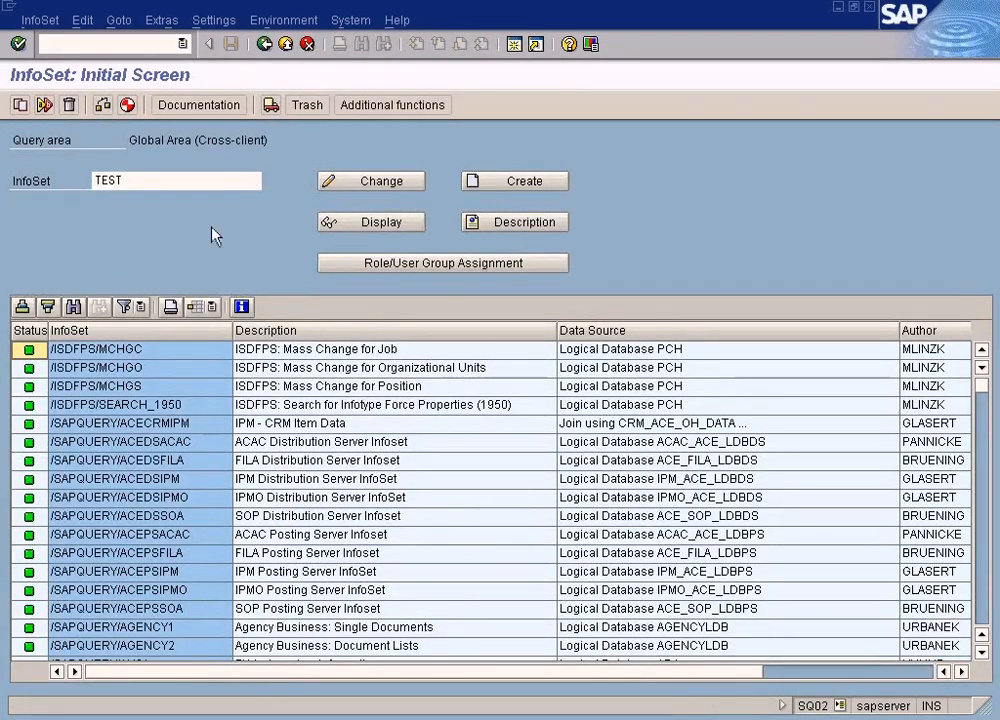
Start creating an InfoSet called SUN and give it the name "Sun Query"
{"action": "left_click", "coordinate": [156, 181]}
{"action": "key", "text": "BackSpace"}
{"action": "key", "text": "BackSpace"}
{"action": "key", "text": "BackSpace"}
{"action": "key", "text": "BackSpace"}
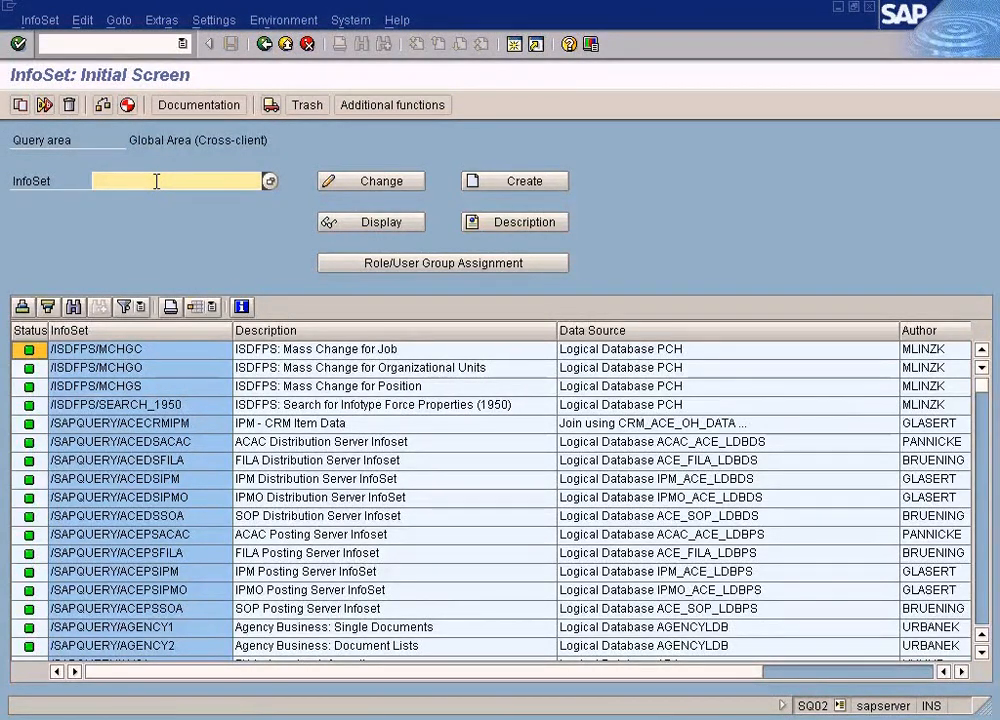
{"action": "type", "text": "sun"}
{"action": "left_click", "coordinate": [474, 188]}
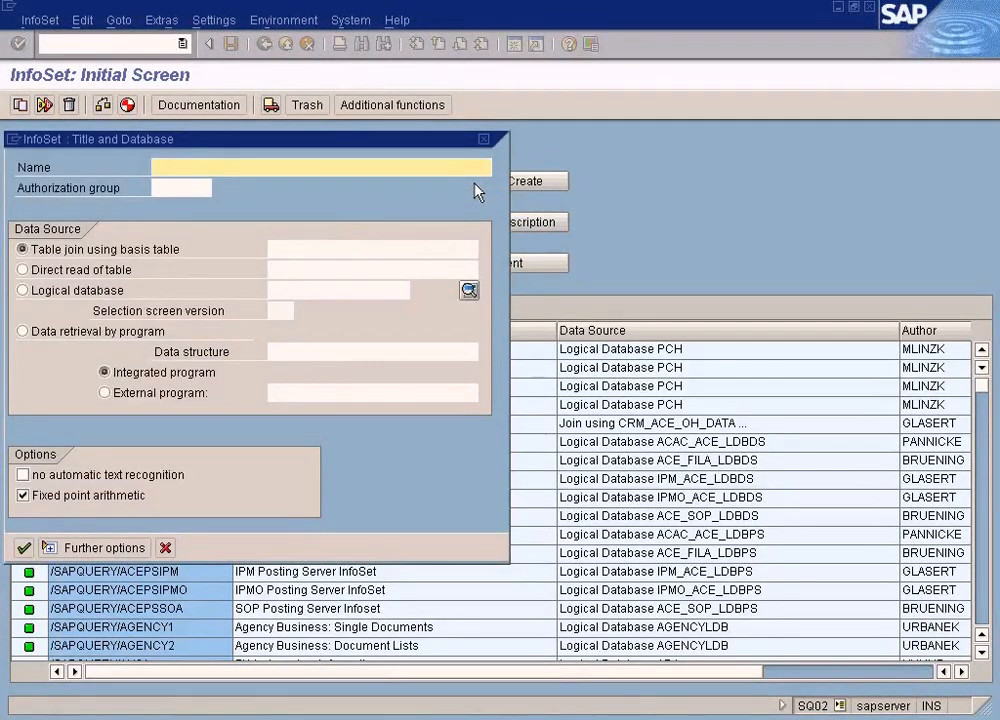
{"action": "type", "text": "Sun Query"}
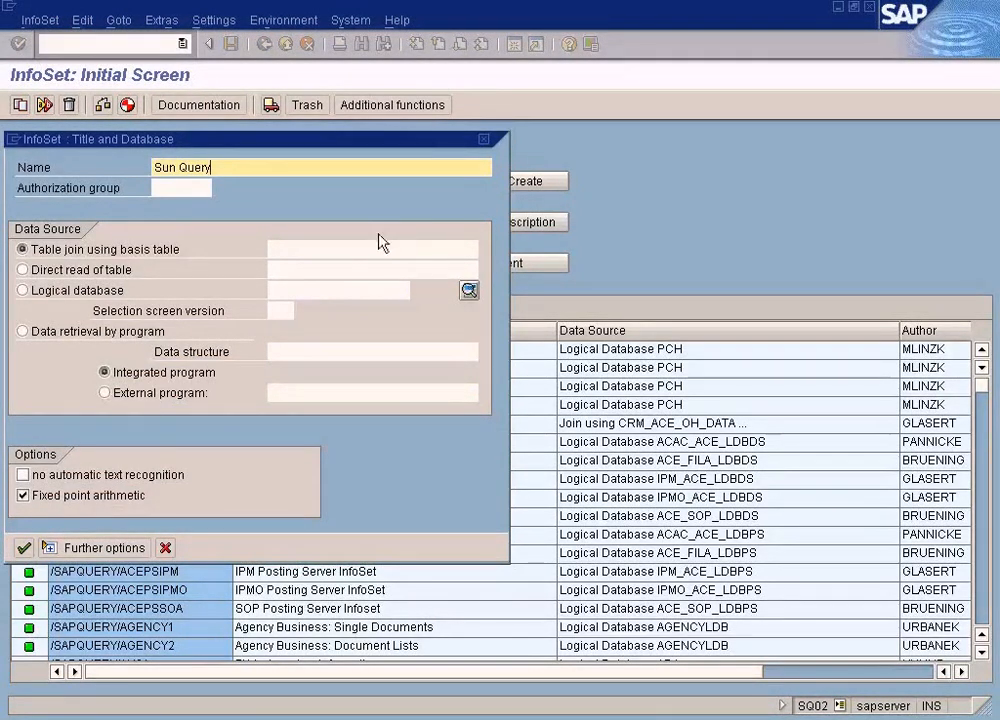
{"action": "left_click", "coordinate": [349, 251]}
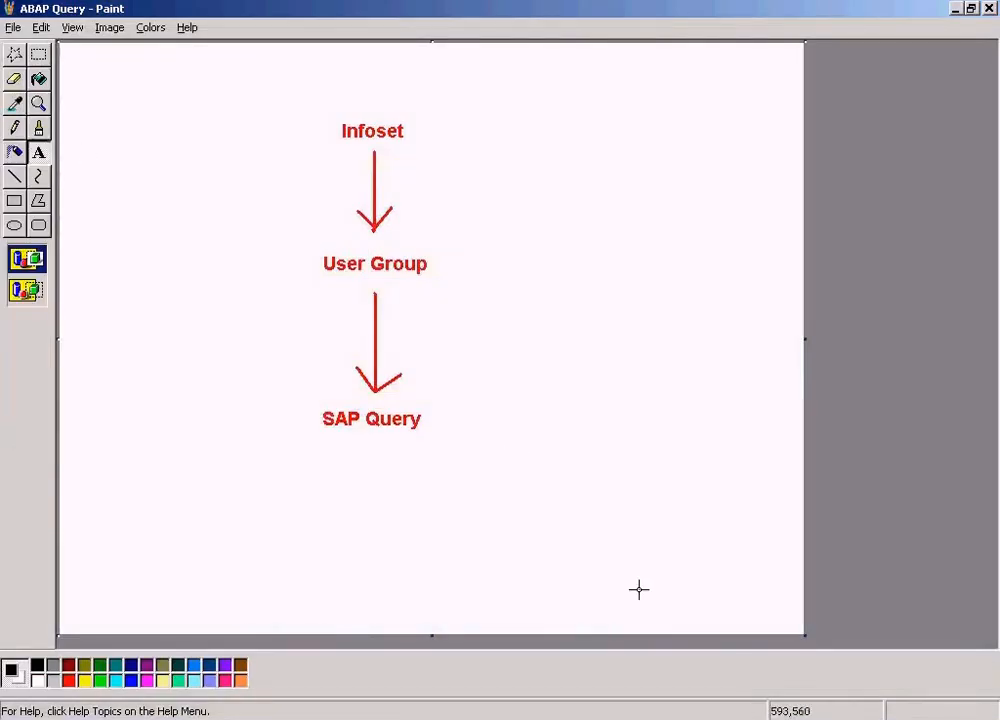
{"action": "left_click", "coordinate": [802, 719]}
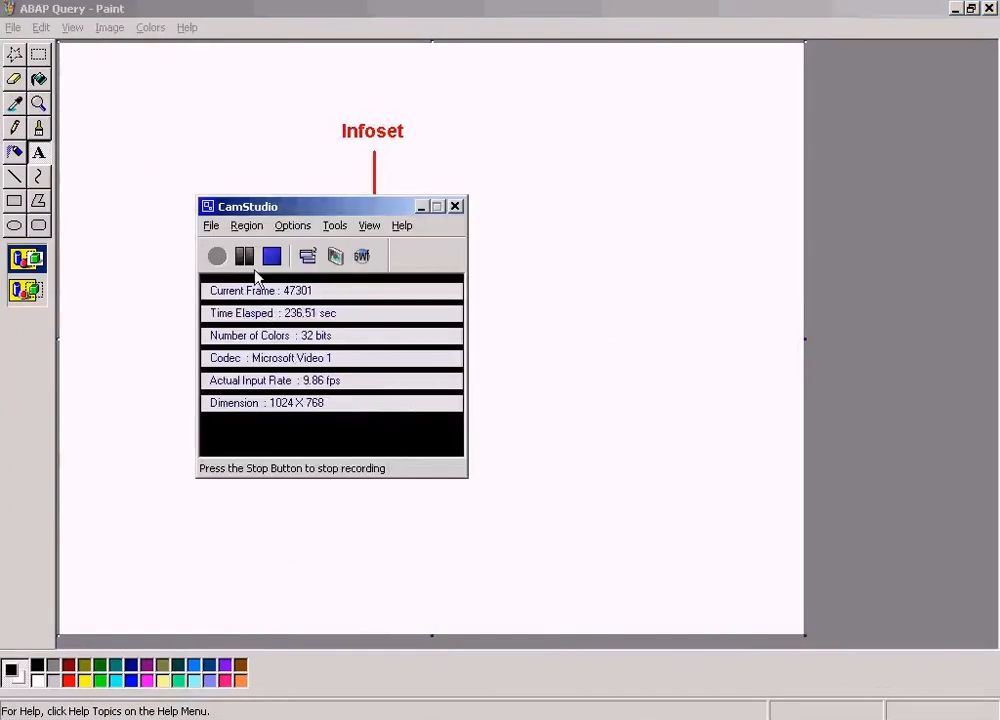
{"action": "left_click", "coordinate": [244, 256]}
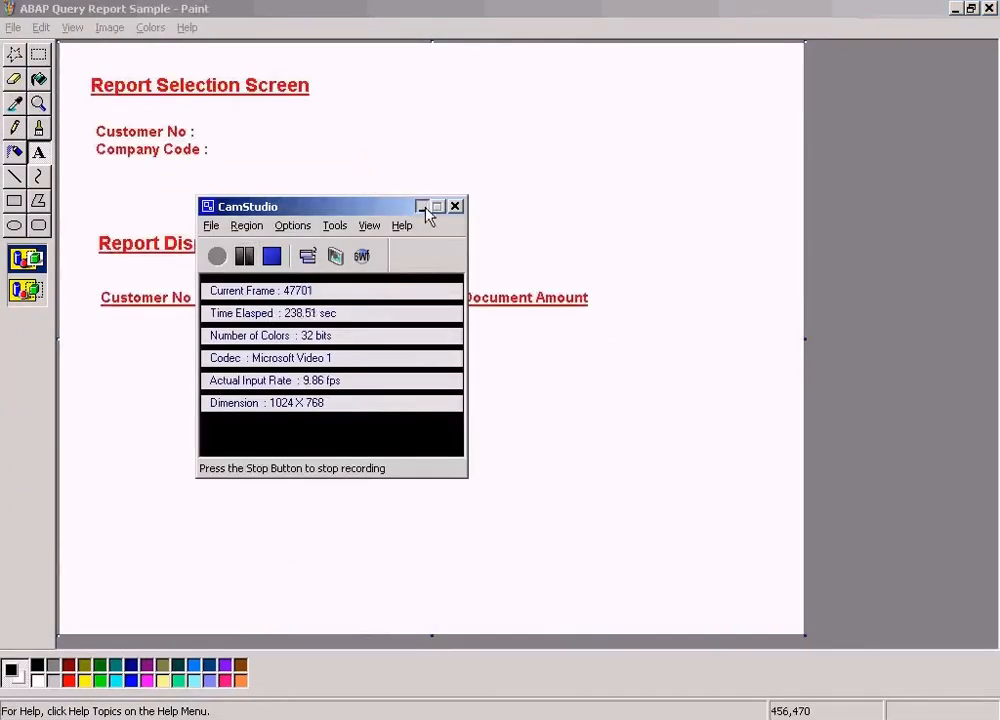
{"action": "left_click", "coordinate": [421, 206]}
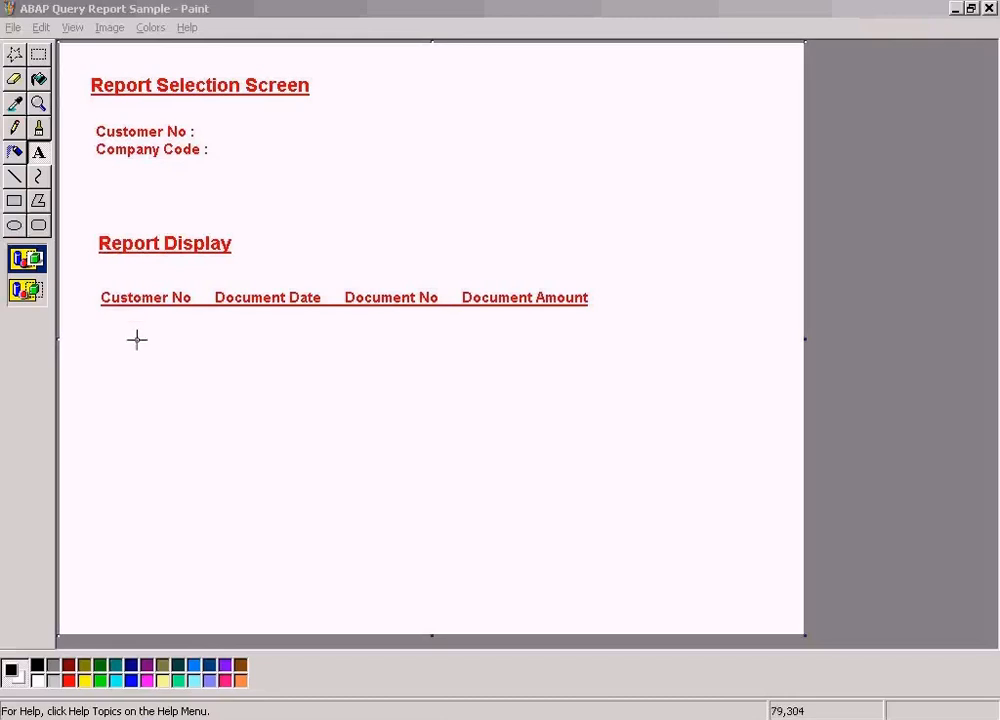
Mark out the empty area under the Report Display column headings in the report sample, and clear the selection
{"action": "left_click", "coordinate": [38, 55]}
{"action": "left_click_drag", "start_coordinate": [95, 318], "coordinate": [654, 476]}
{"action": "left_click", "coordinate": [405, 234]}
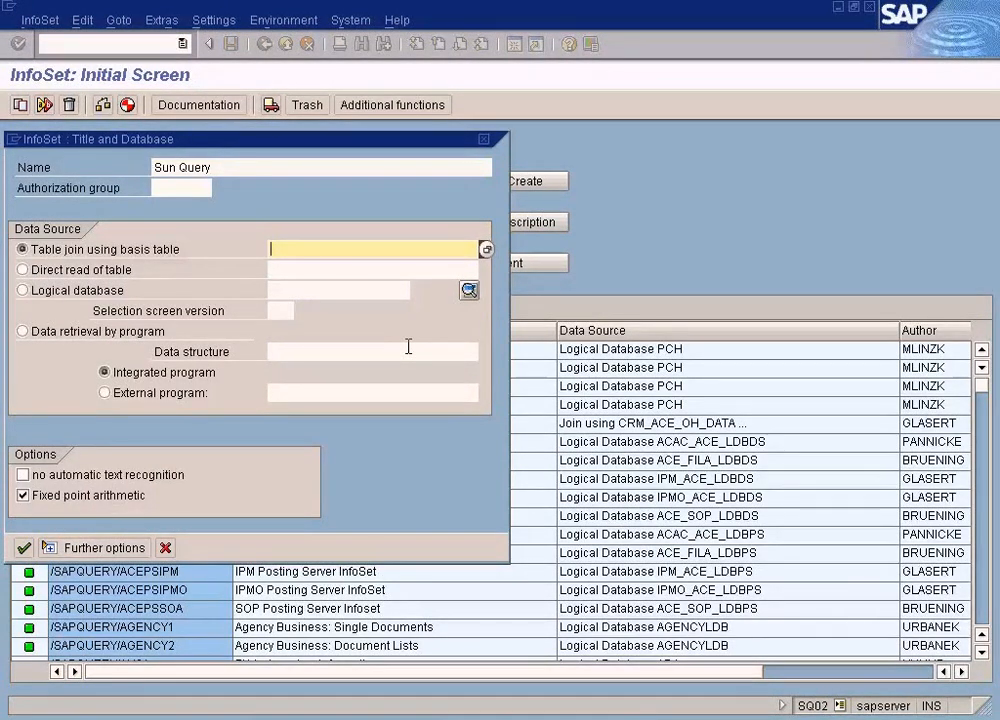
Set KNB1 as the basis table for the table join and confirm the InfoSet's title and data source
{"action": "left_click_drag", "start_coordinate": [397, 141], "coordinate": [514, 148]}
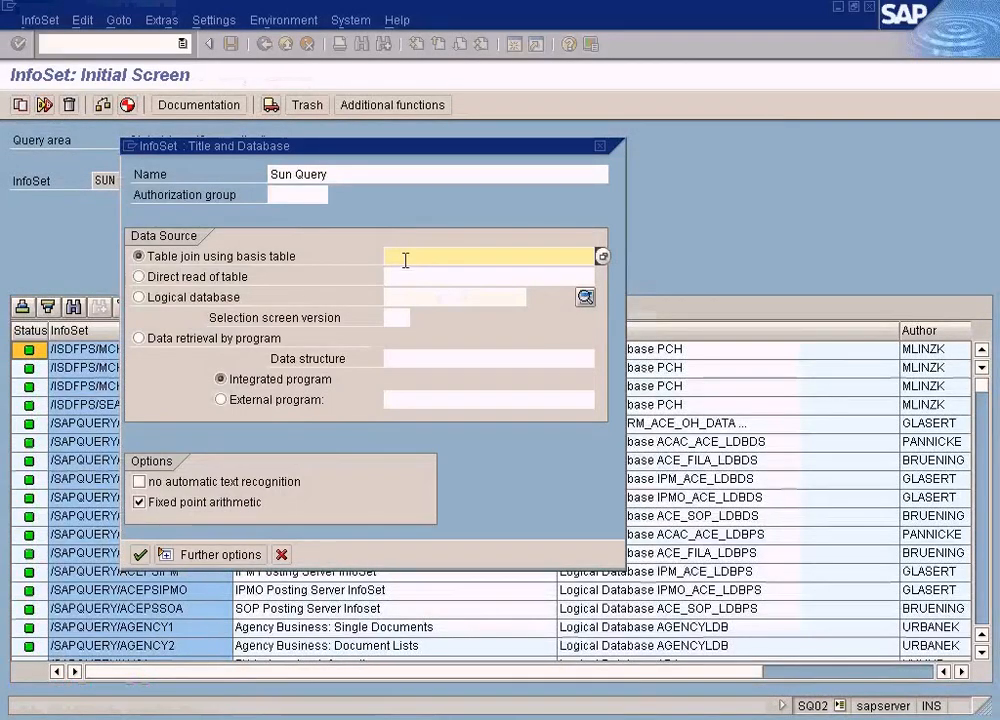
{"action": "type", "text": "KN"}
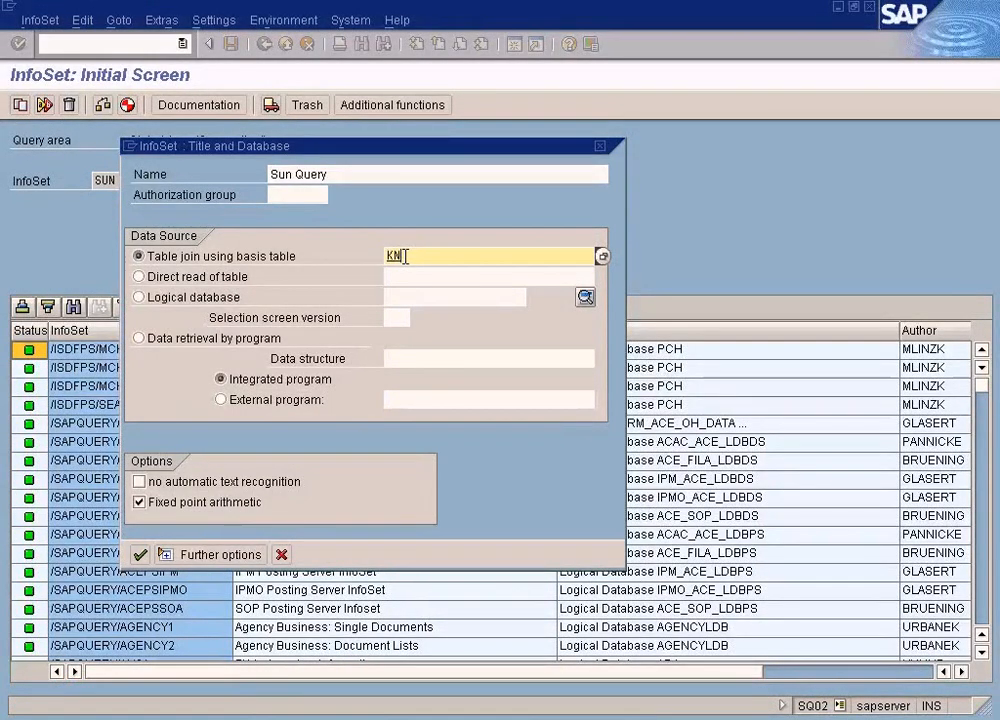
{"action": "type", "text": "B1"}
{"action": "left_click", "coordinate": [139, 555]}
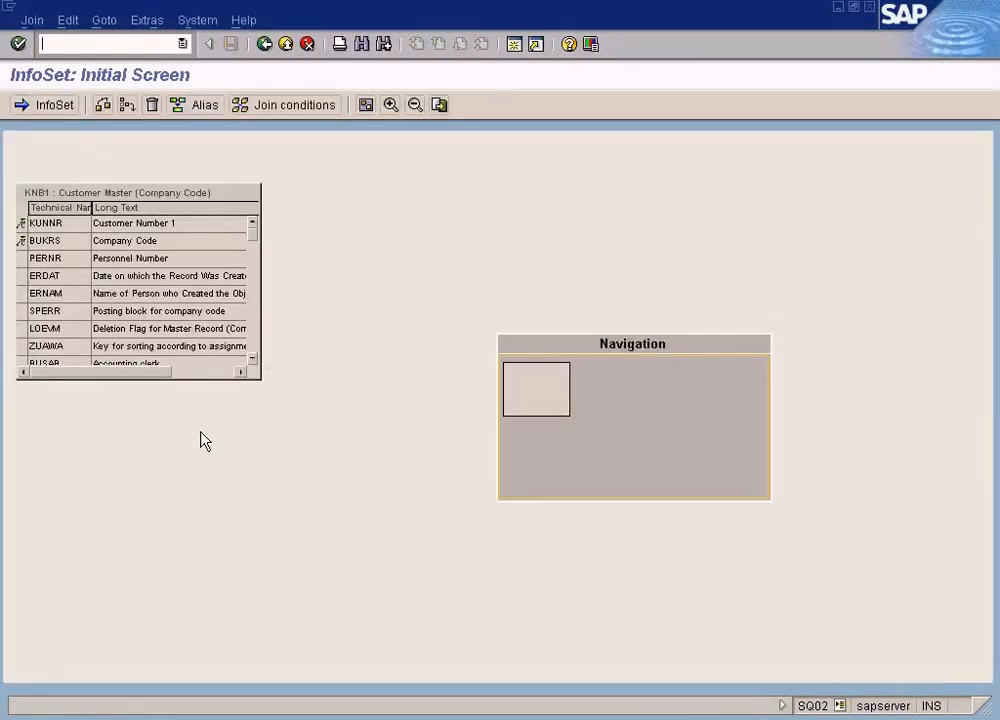
Review the Customer No and Company Code selection fields and the document columns in the Paint report sample, and return to SAP
{"action": "left_click", "coordinate": [135, 193]}
{"action": "key", "text": "alt+Tab"}
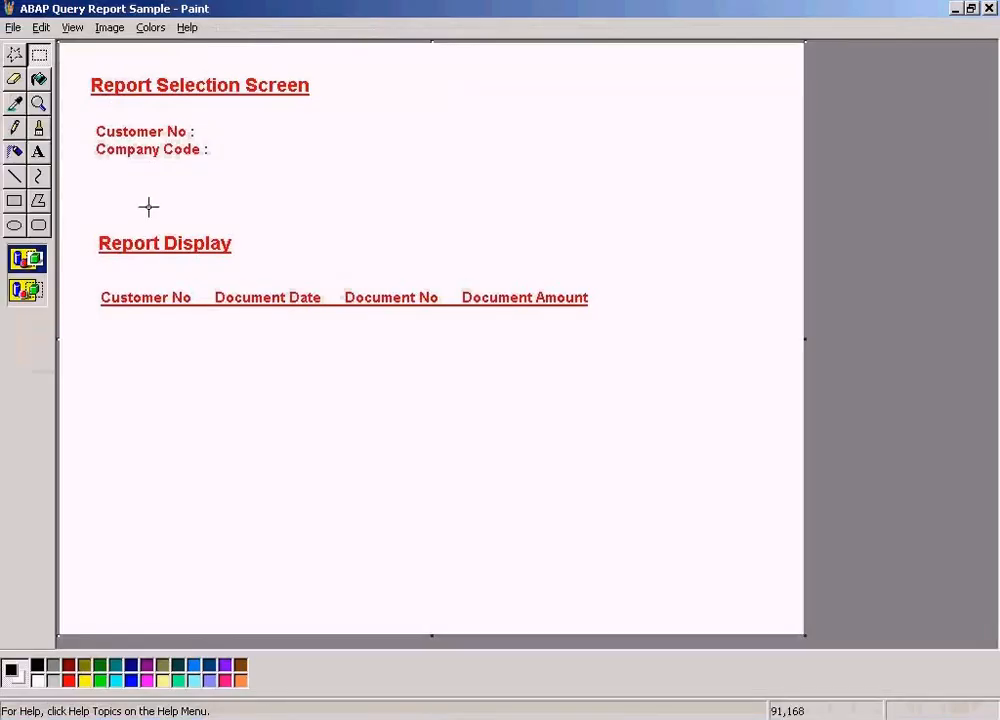
{"action": "left_click_drag", "start_coordinate": [78, 116], "coordinate": [253, 173]}
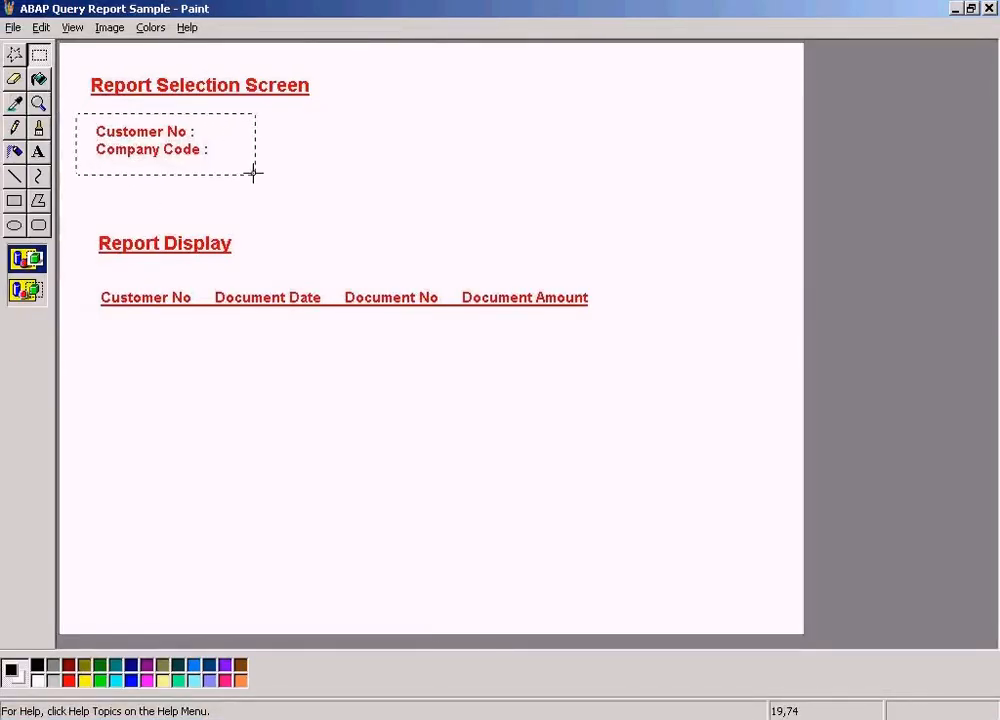
{"action": "left_click", "coordinate": [256, 360]}
{"action": "mouse_move", "coordinate": [211, 283]}
{"action": "left_mouse_down"}
{"action": "mouse_move", "coordinate": [433, 330]}
{"action": "mouse_move", "coordinate": [634, 335]}
{"action": "left_mouse_up"}
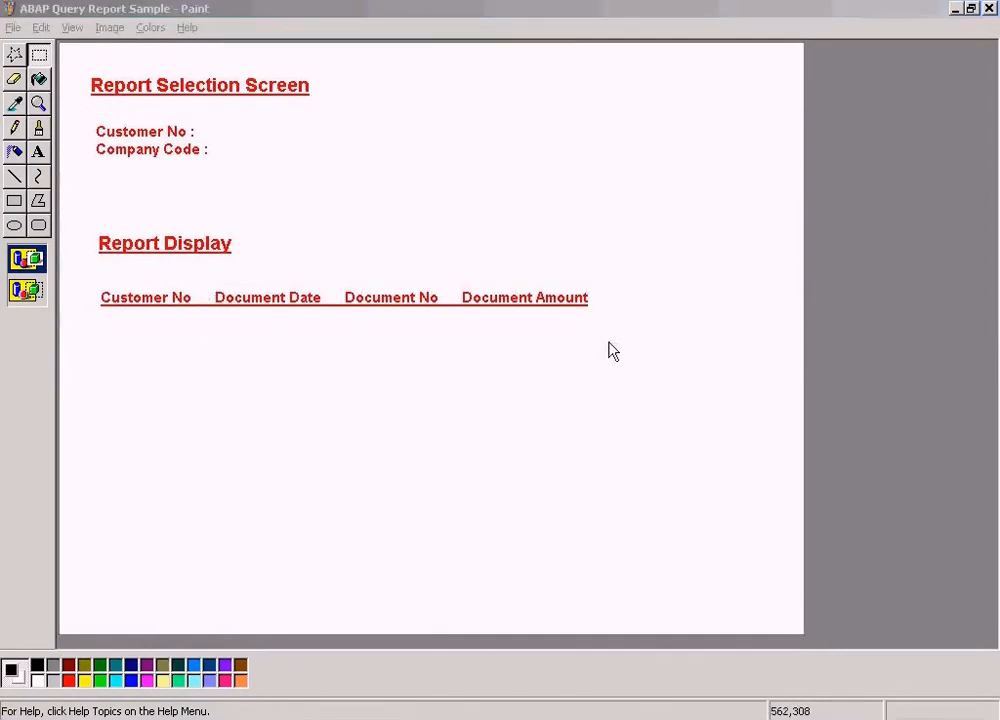
{"action": "key", "text": "alt+Tab"}
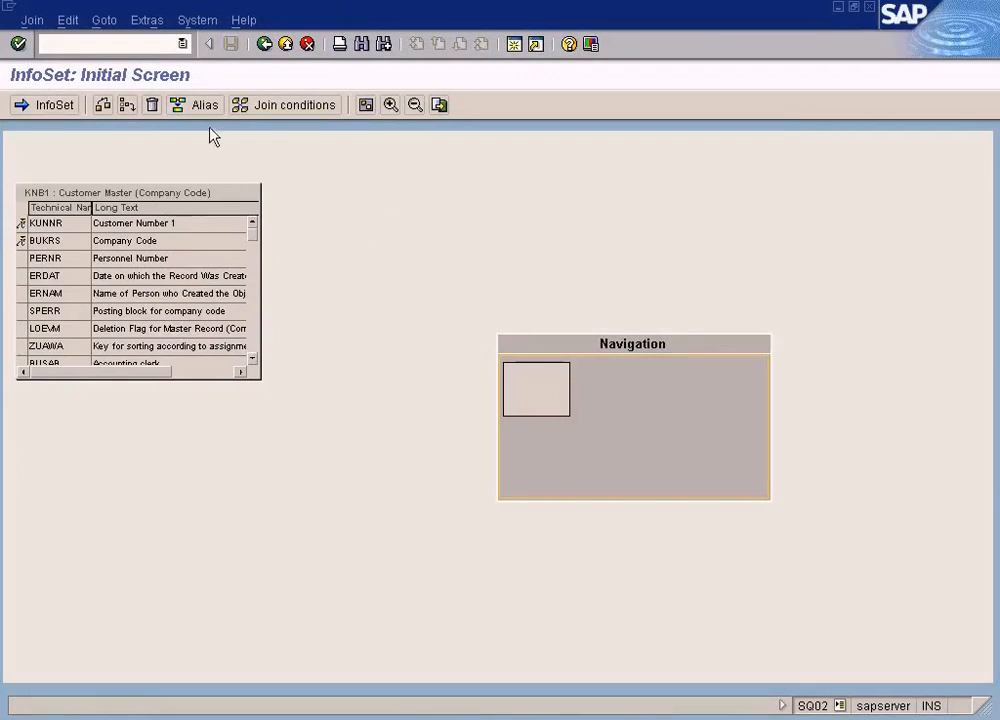
Insert the table BSID into the join and move it farther away from KNB1
{"action": "left_click", "coordinate": [75, 27]}
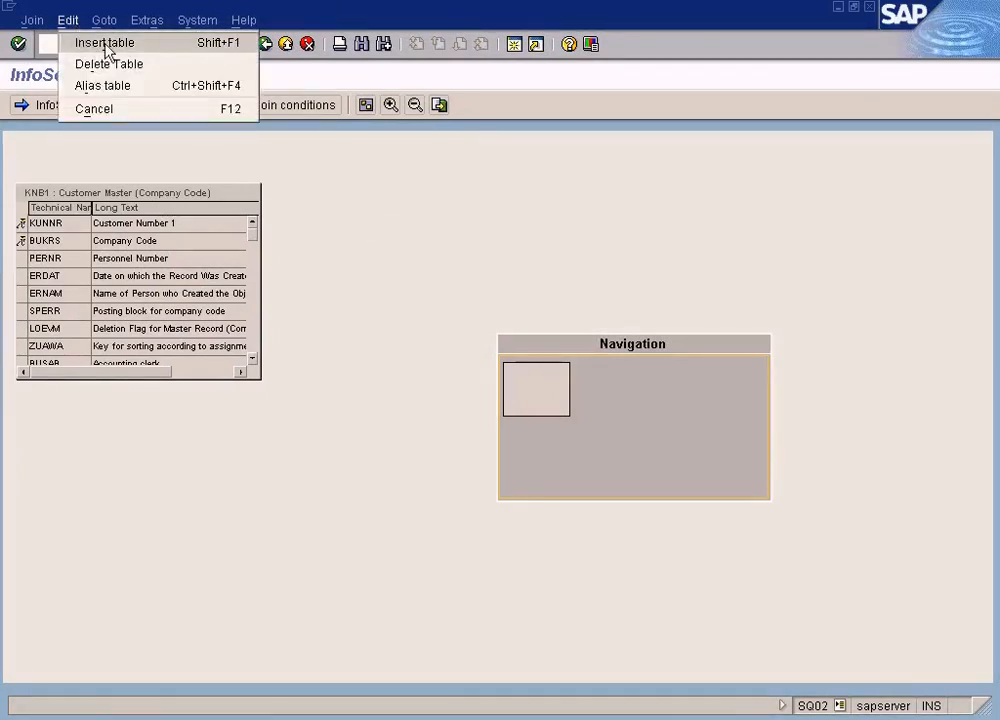
{"action": "left_click", "coordinate": [131, 52]}
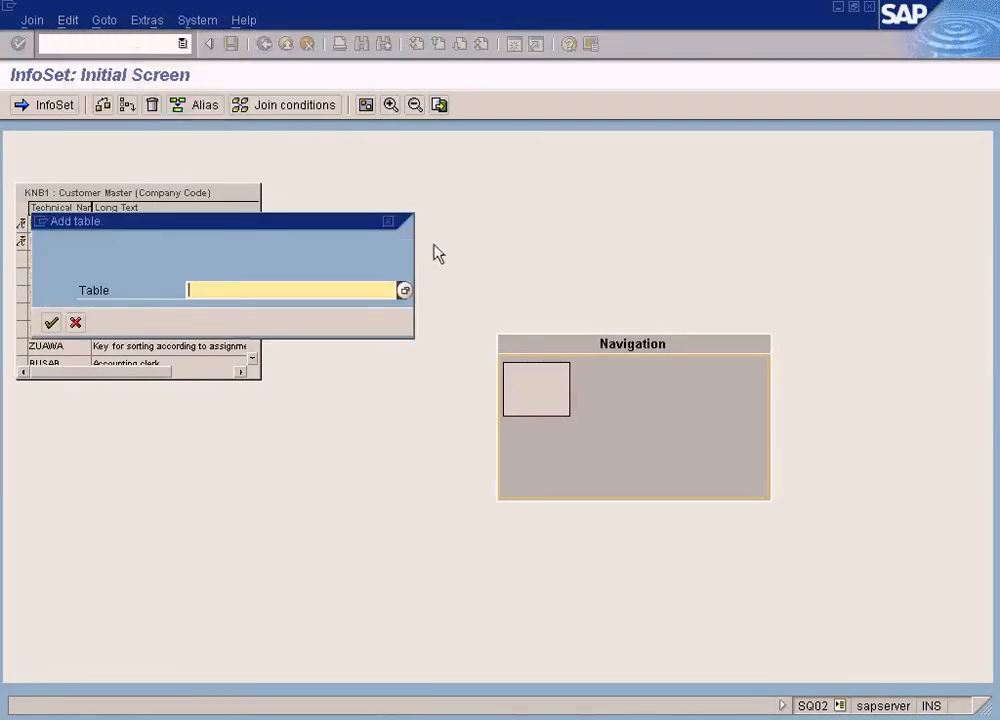
{"action": "type", "text": "BSID"}
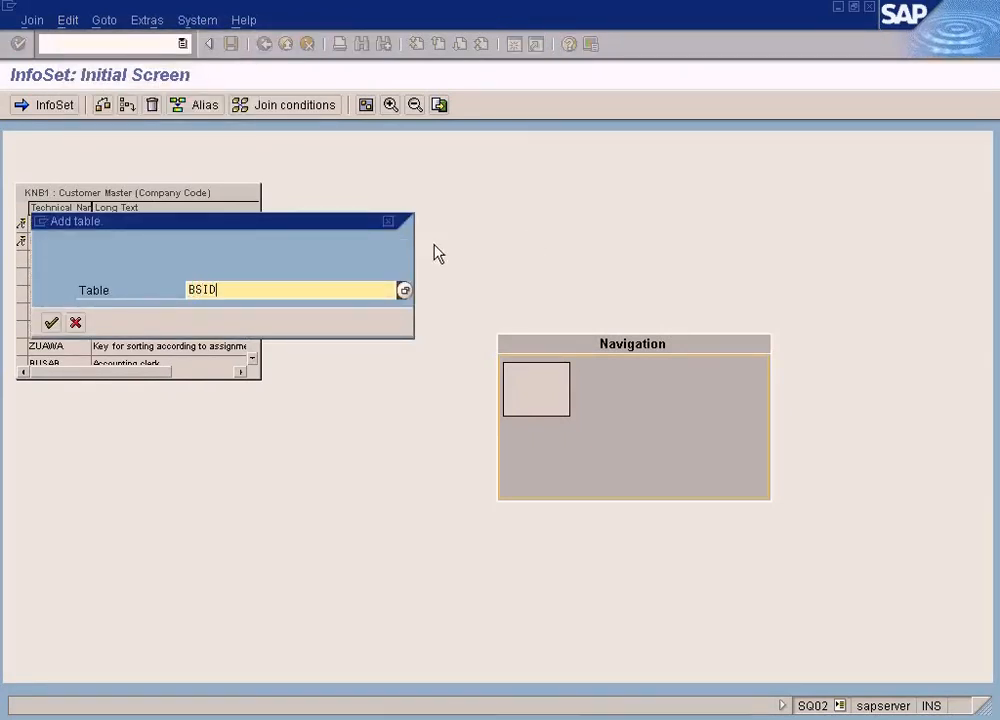
{"action": "key", "text": "Return"}
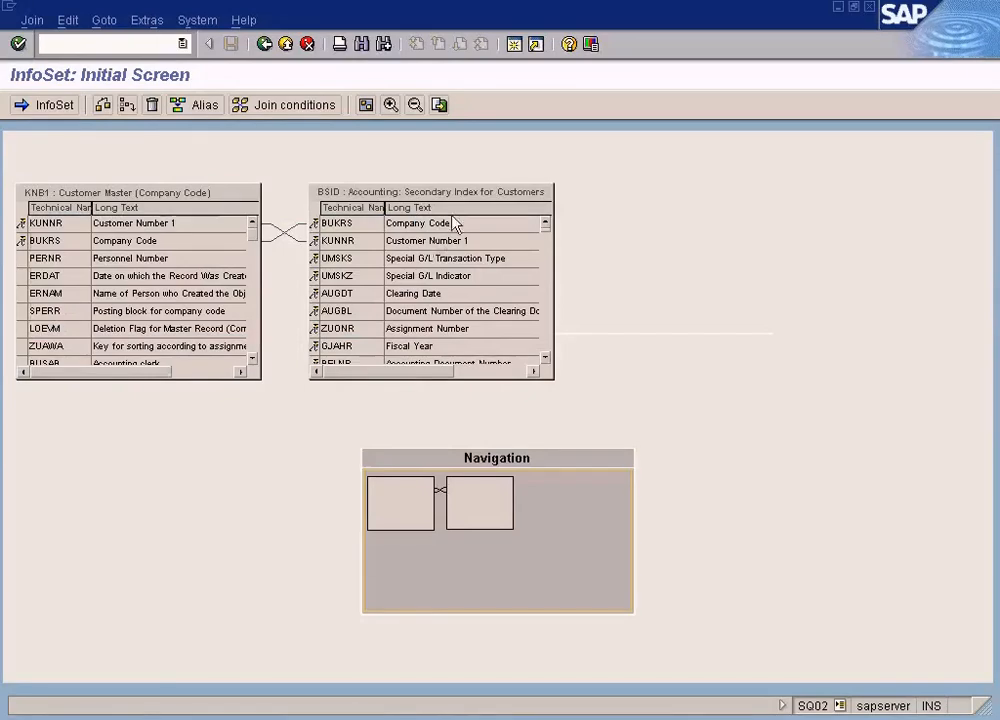
{"action": "left_click_drag", "start_coordinate": [455, 190], "coordinate": [548, 195]}
Check the document columns in the Paint report sample, and examine the join links between KNB1 and BSID in SAP
{"action": "key", "text": "alt+Tab"}
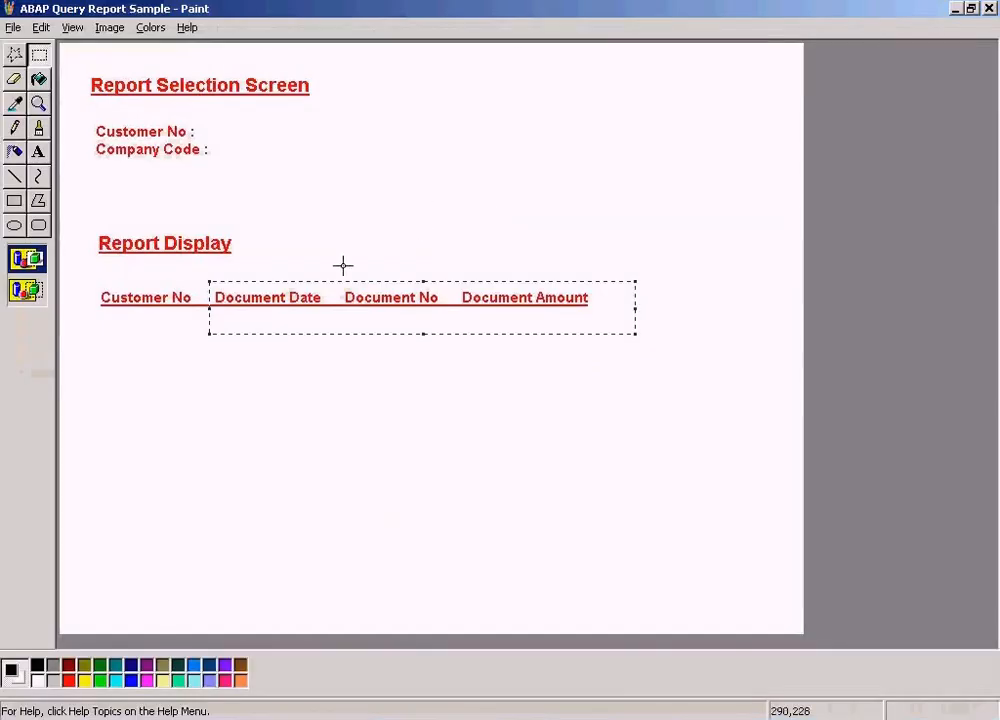
{"action": "key", "text": "alt+Tab"}
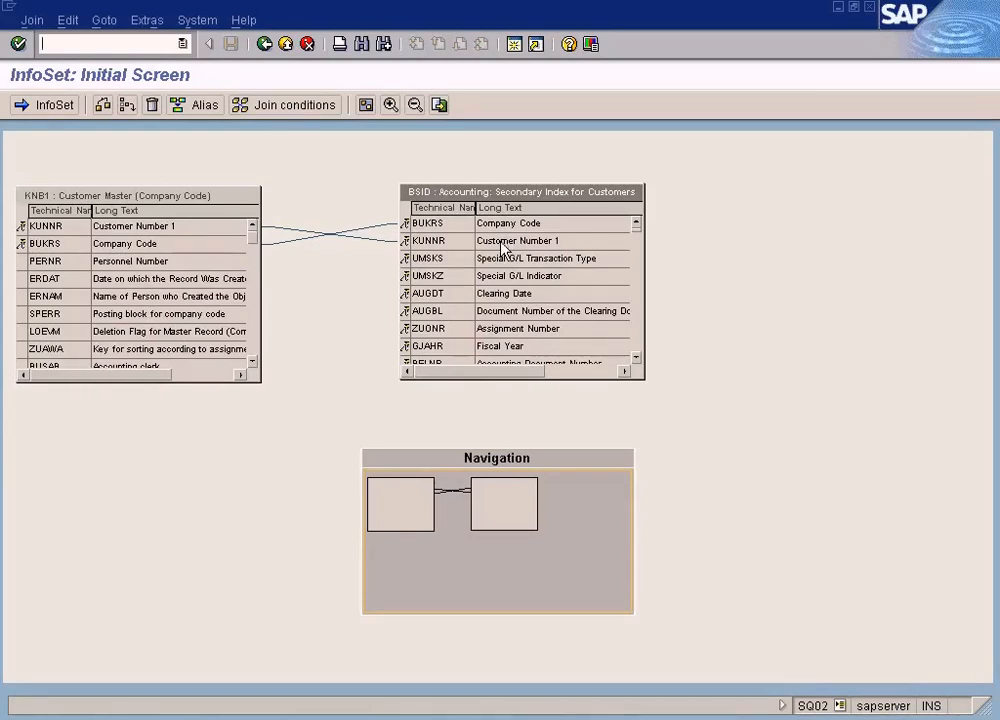
{"action": "left_click_drag", "start_coordinate": [280, 203], "coordinate": [393, 275]}
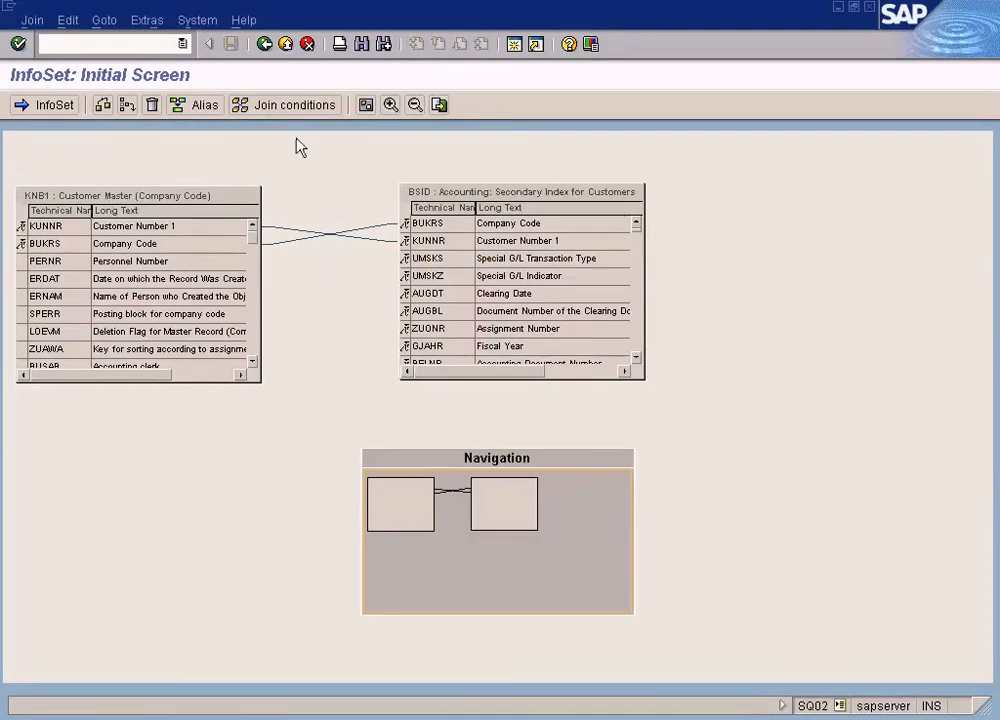
Leave the table join definition and create empty field groups for the InfoSet
{"action": "left_click", "coordinate": [264, 44]}
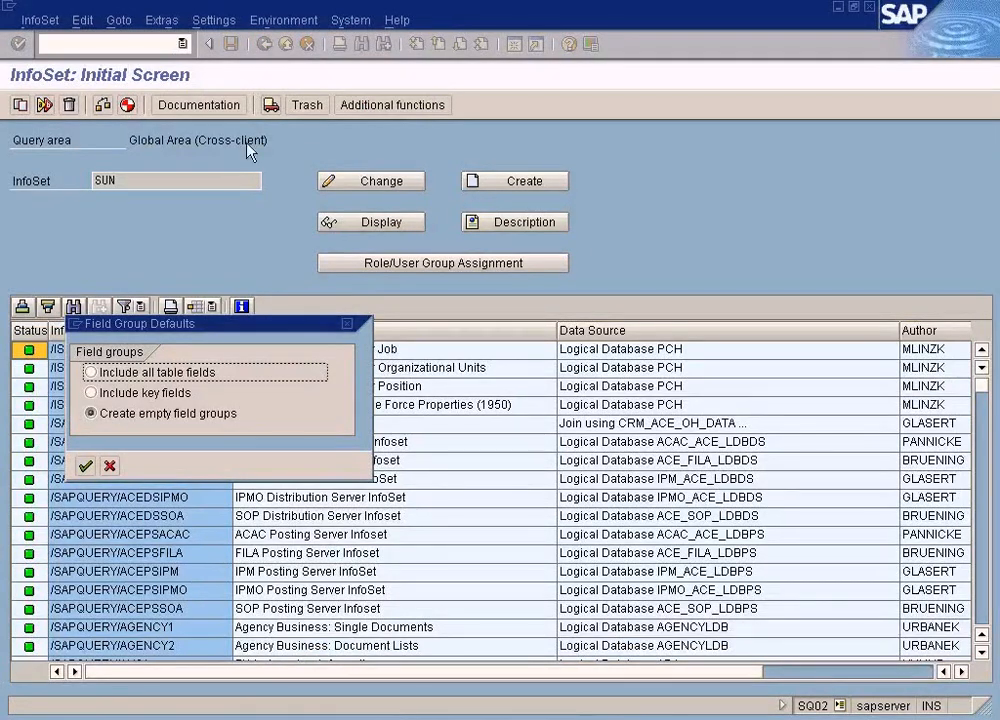
{"action": "left_click", "coordinate": [86, 466]}
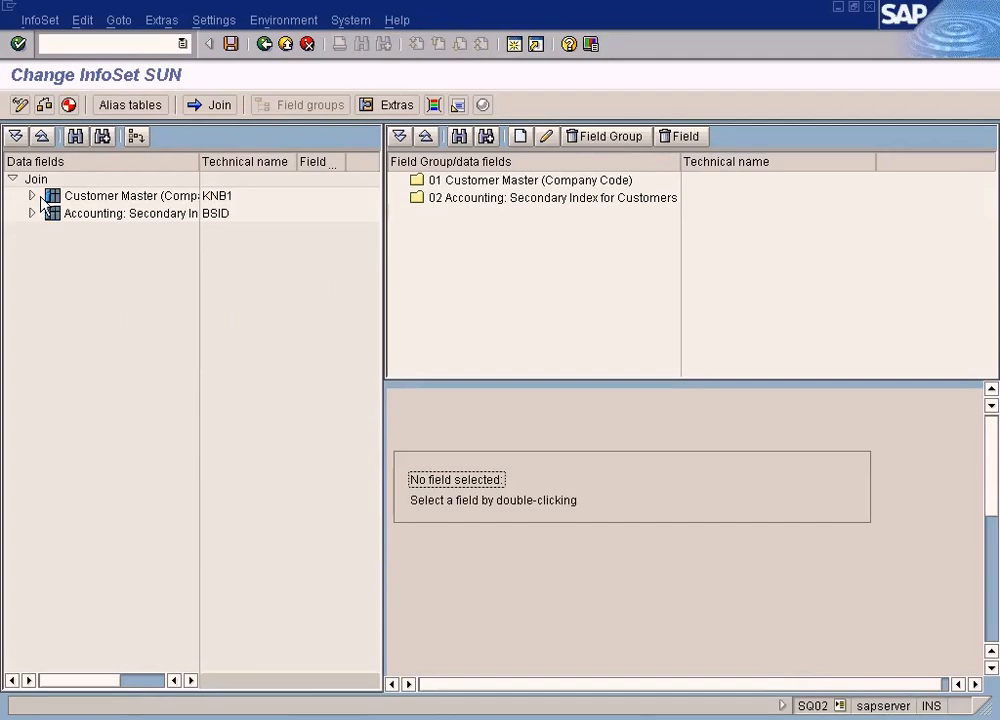
Add the KNB1 fields Customer Number 1 and Company Code to field group 01 Customer Master (Company Code)
{"action": "left_click", "coordinate": [77, 196]}
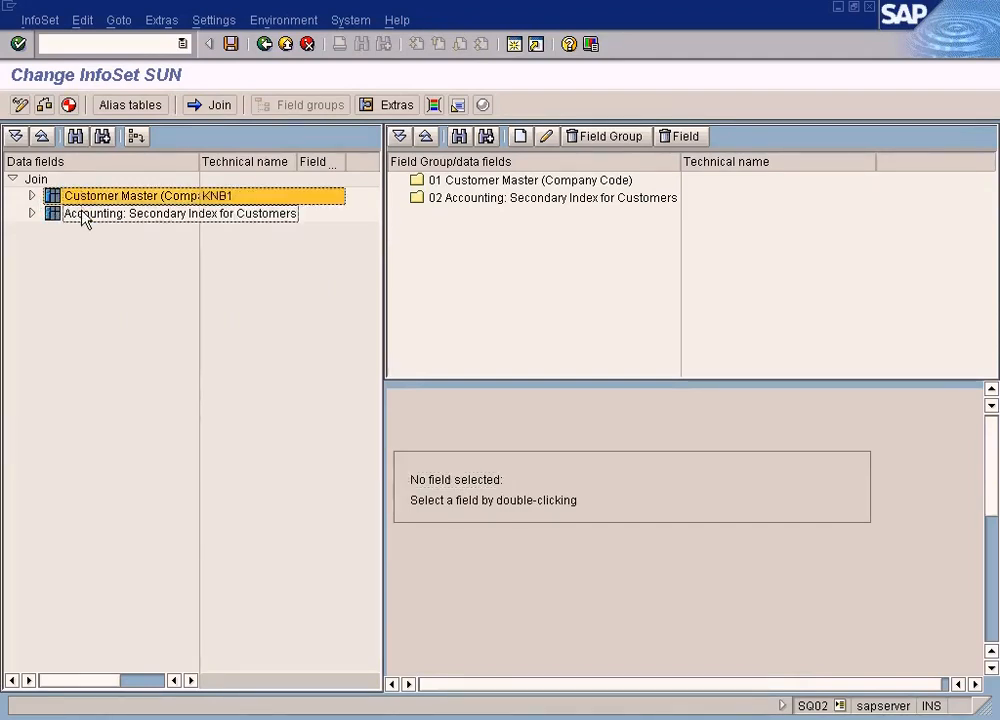
{"action": "left_click", "coordinate": [31, 197]}
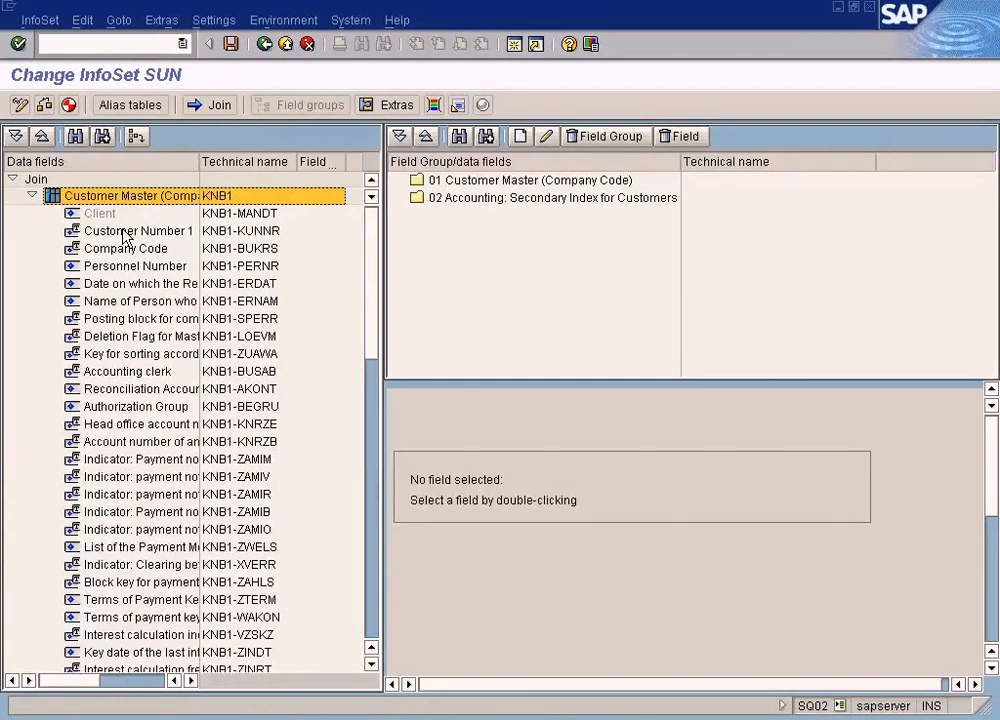
{"action": "left_click", "coordinate": [215, 215]}
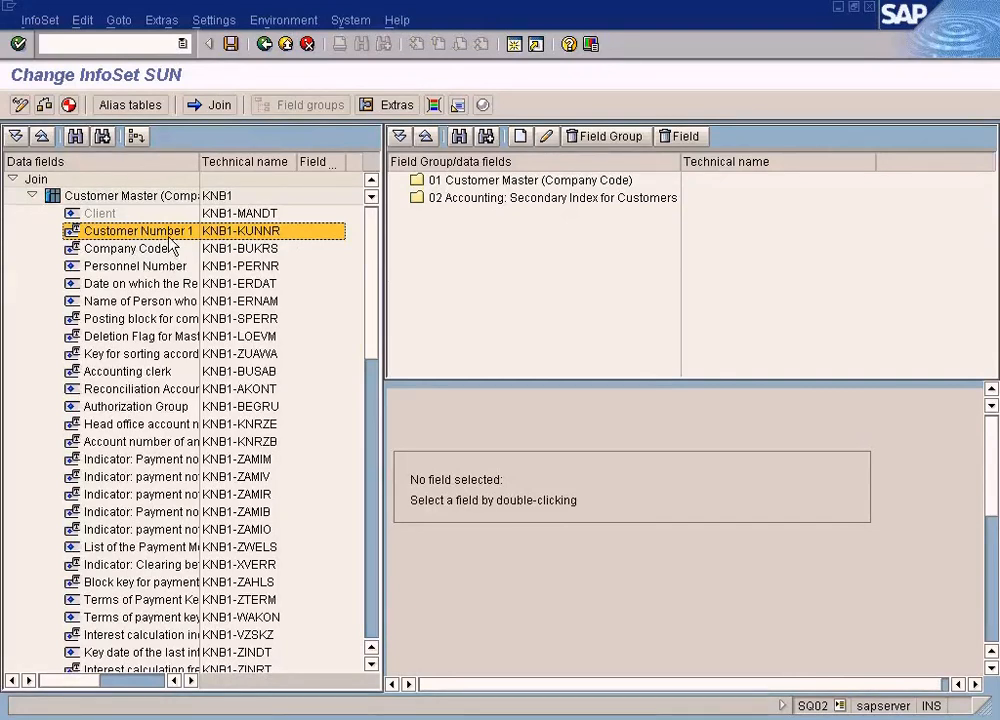
{"action": "left_click_drag", "start_coordinate": [170, 240], "coordinate": [505, 182]}
{"action": "left_click_drag", "start_coordinate": [217, 250], "coordinate": [470, 185]}
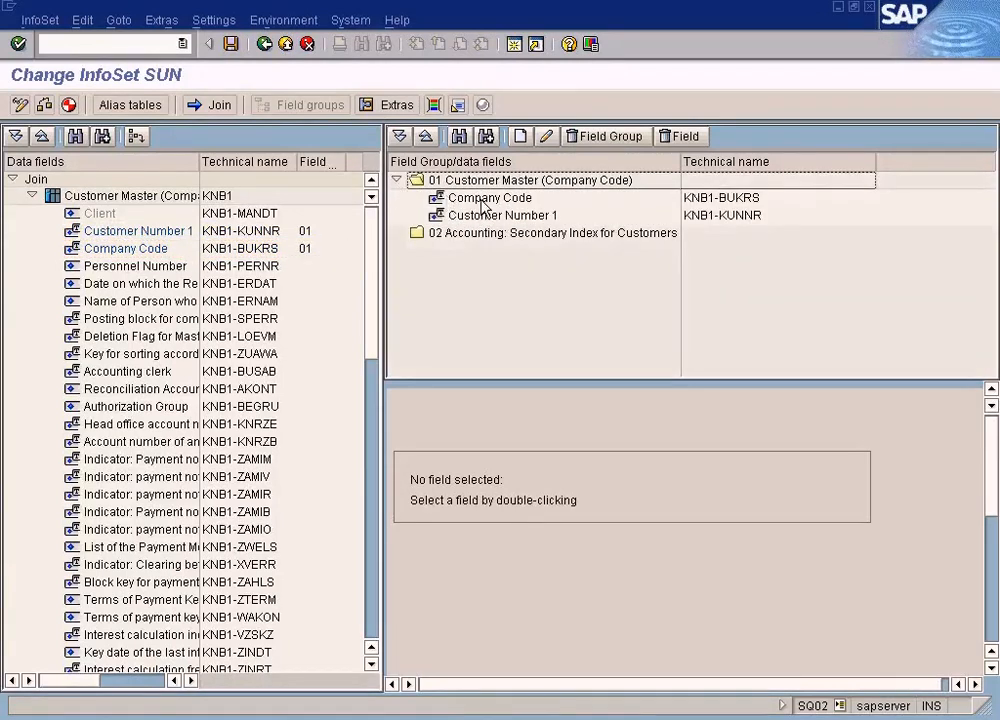
{"action": "left_click", "coordinate": [480, 216]}
Review the selection fields and the document columns in the Paint report sample, collapsing the KNB1 fields in SAP in between
{"action": "key", "text": "alt+Tab"}
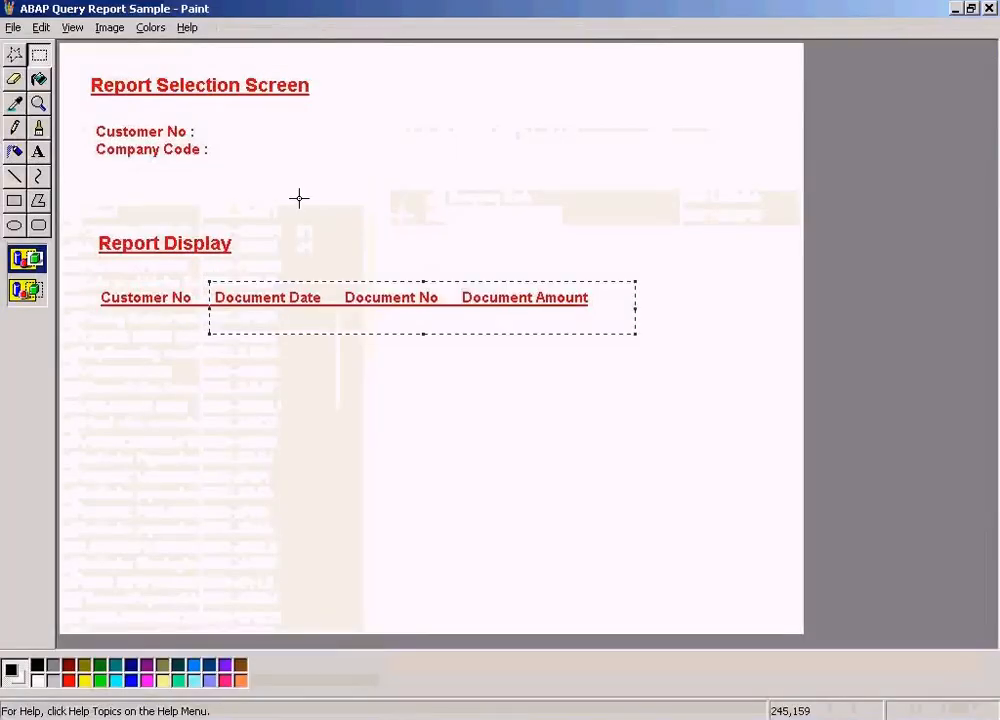
{"action": "left_click_drag", "start_coordinate": [88, 108], "coordinate": [241, 160]}
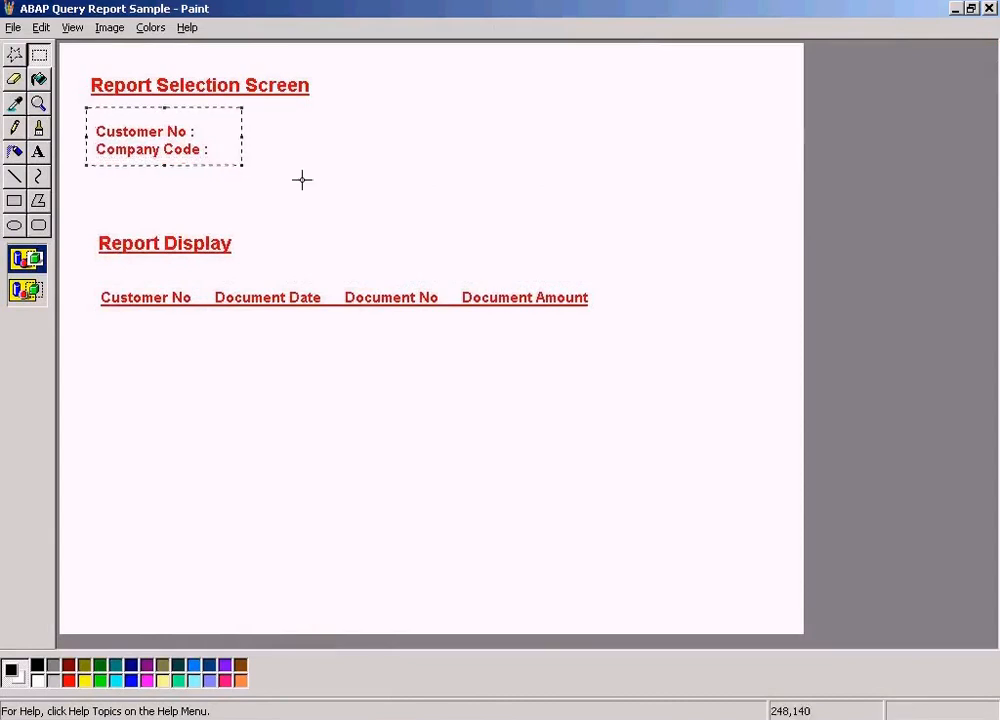
{"action": "key", "text": "alt+Tab"}
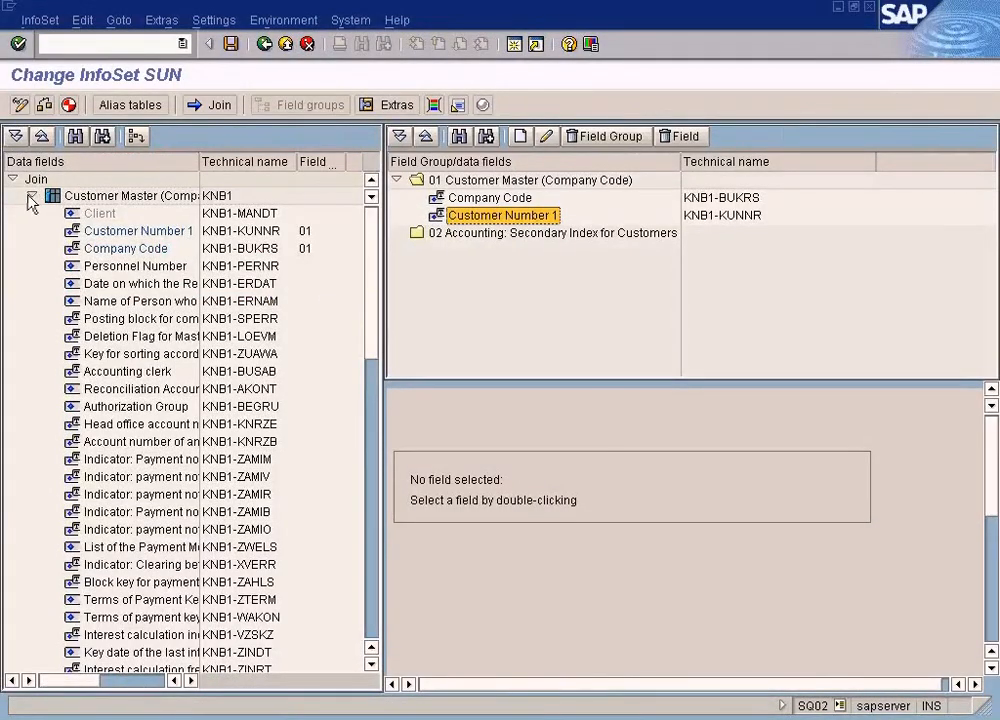
{"action": "left_click", "coordinate": [32, 197]}
{"action": "key", "text": "alt+Tab"}
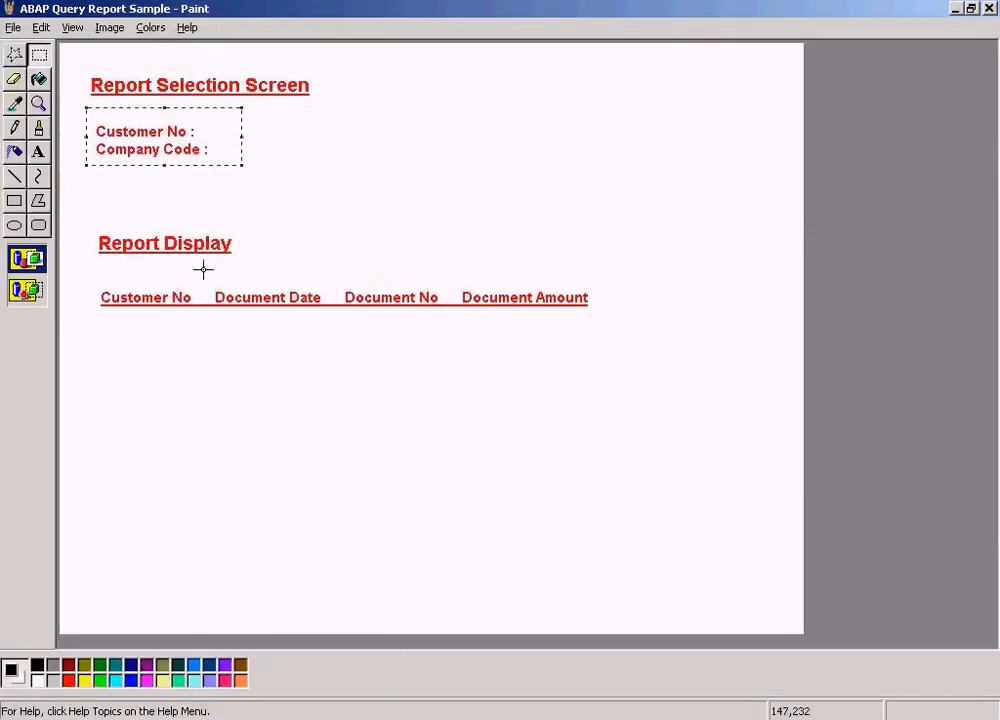
{"action": "left_click_drag", "start_coordinate": [216, 272], "coordinate": [630, 326]}
{"action": "key", "text": "alt+Tab"}
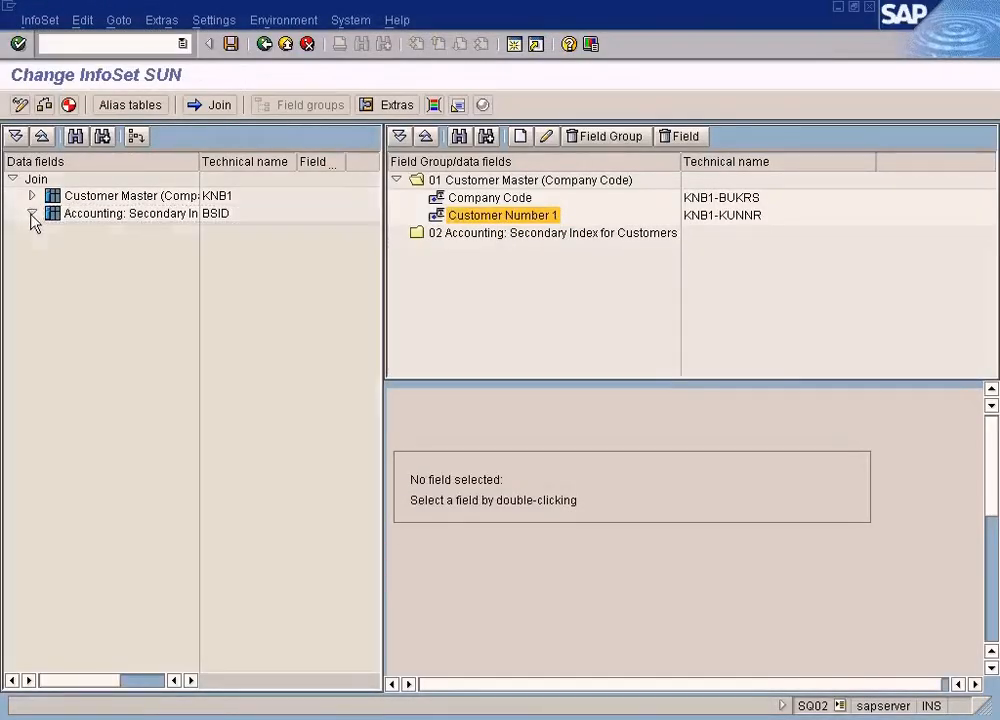
Check the report sample in Paint and add the BSID document date field (BSID-BLDAT) to field group 02 in SAP
{"action": "left_click", "coordinate": [32, 213]}
{"action": "left_click", "coordinate": [250, 248]}
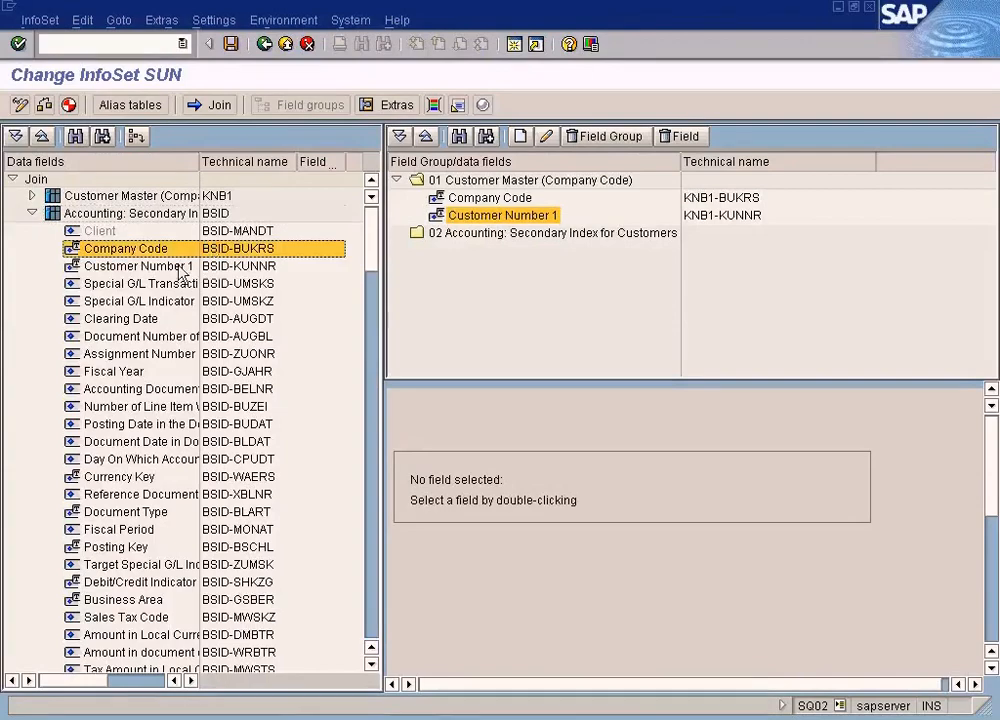
{"action": "key", "text": "alt+Tab"}
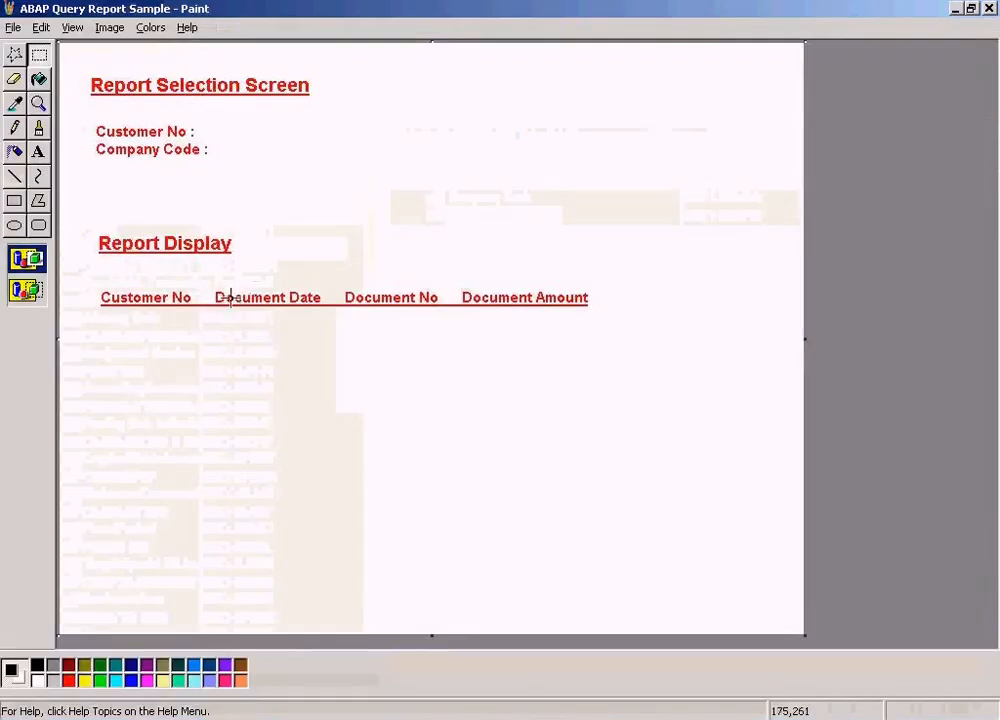
{"action": "key", "text": "alt+Tab"}
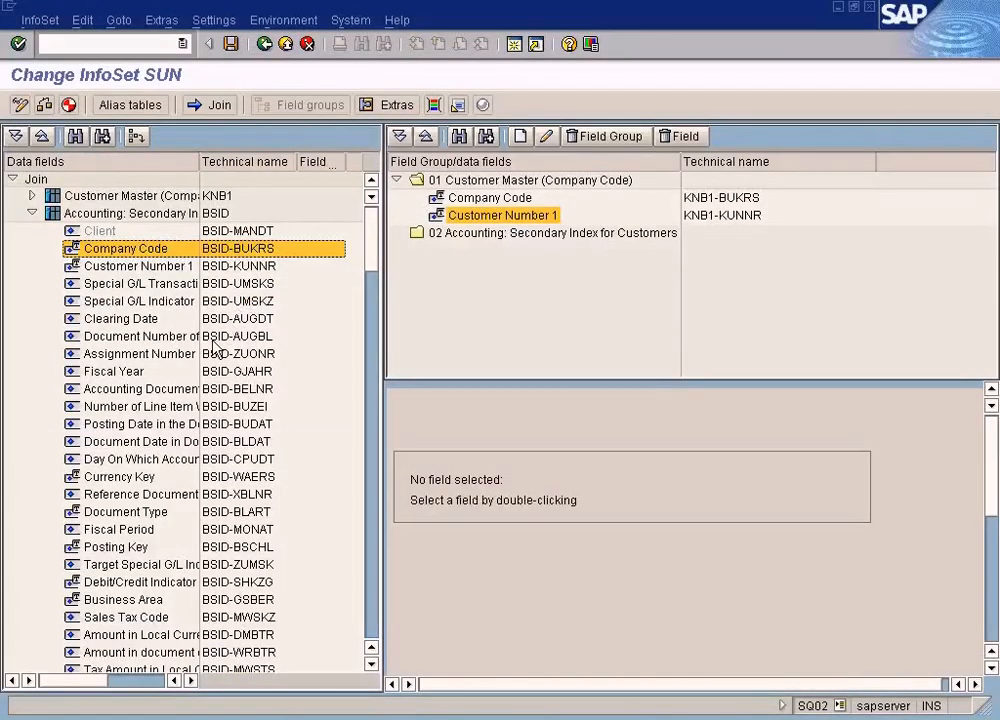
{"action": "left_click", "coordinate": [167, 444]}
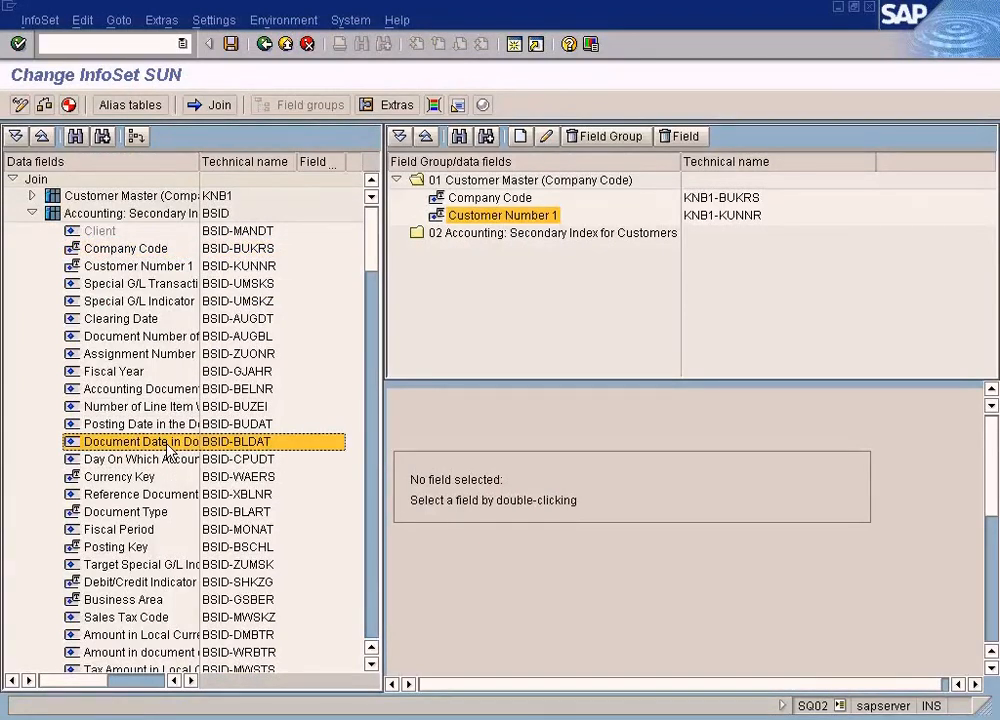
{"action": "left_click_drag", "start_coordinate": [163, 452], "coordinate": [496, 236]}
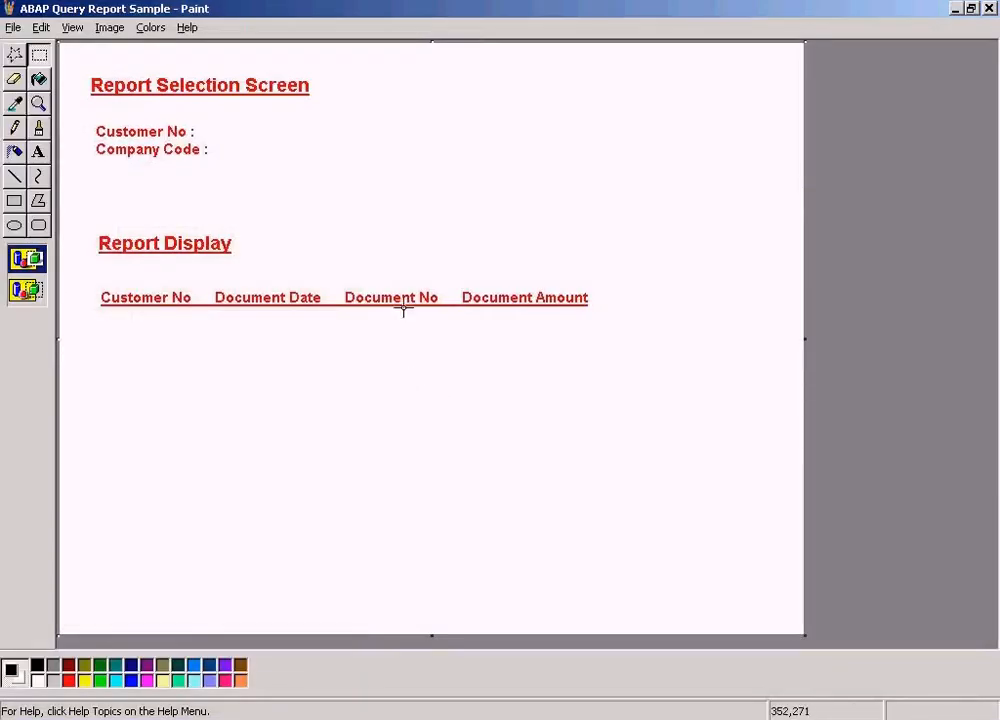
Return from the Paint report sample to SAP and add the BSID accounting document number field (BSID-BELNR) to field group 02
{"action": "key", "text": "alt+Tab"}
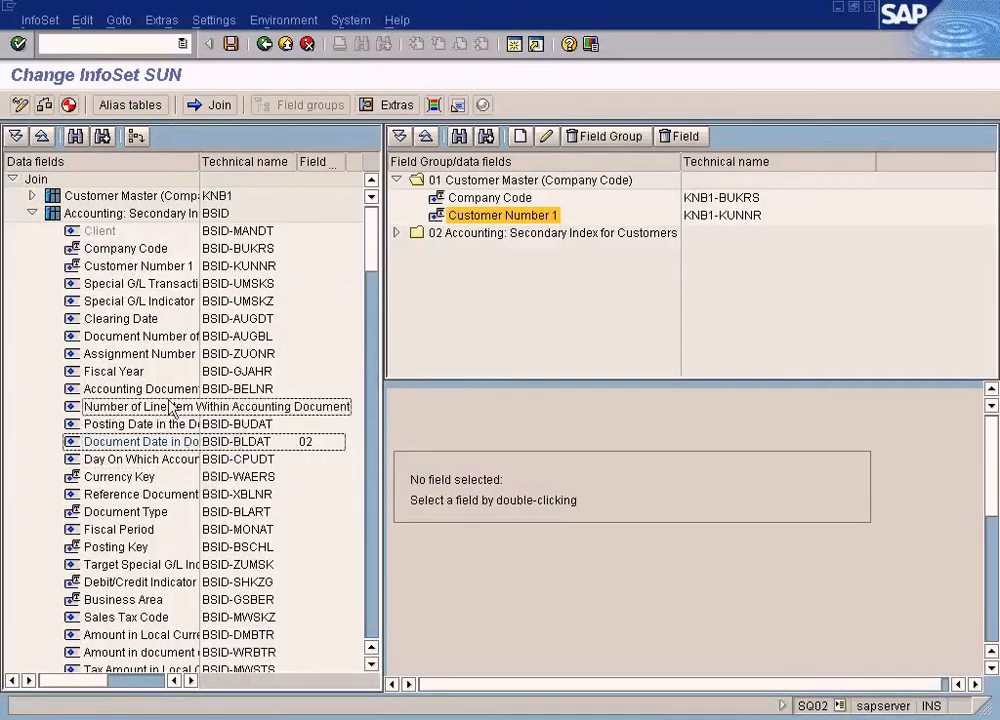
{"action": "left_click", "coordinate": [167, 395]}
{"action": "left_click_drag", "start_coordinate": [167, 398], "coordinate": [464, 243]}
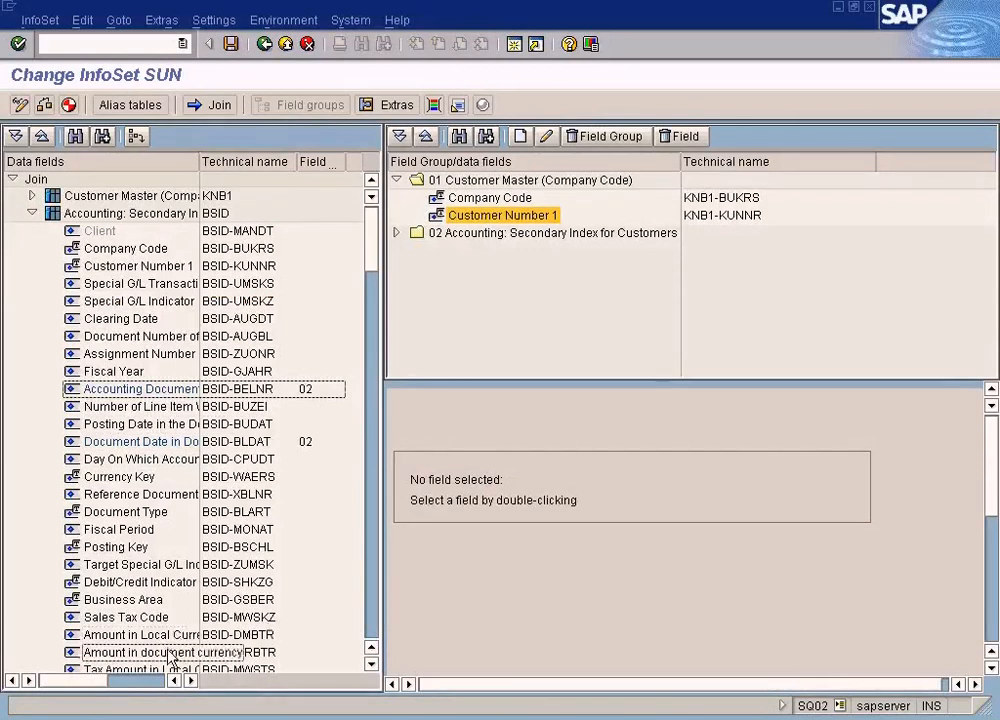
Widen the data fields column slightly and add Amount in document currency (BSID-WRBTR) to field group 02
{"action": "left_click", "coordinate": [168, 653]}
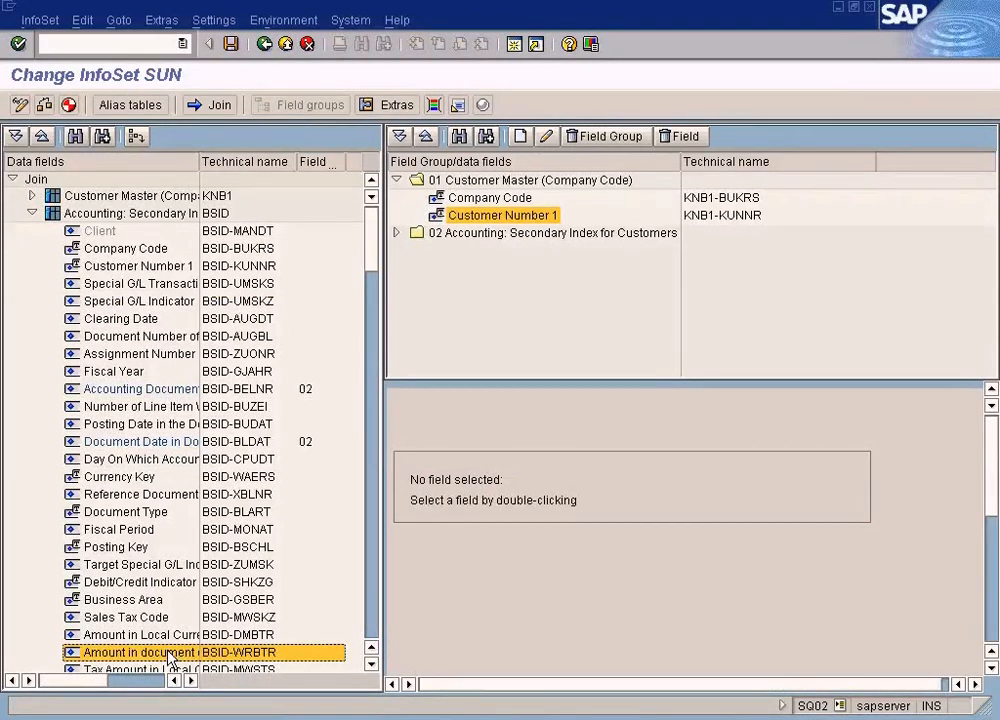
{"action": "left_click_drag", "start_coordinate": [201, 161], "coordinate": [220, 161]}
{"action": "left_click_drag", "start_coordinate": [165, 655], "coordinate": [479, 243]}
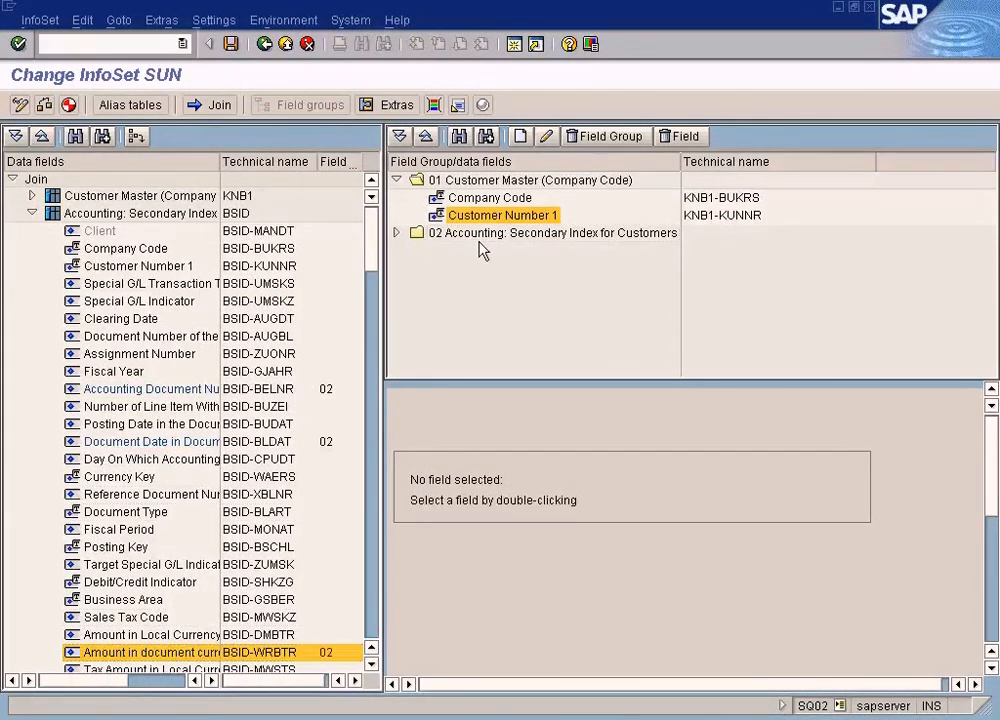
Expand field group 02 and compare its fields with the report columns in the Paint sample, returning to SAP
{"action": "left_click", "coordinate": [397, 233]}
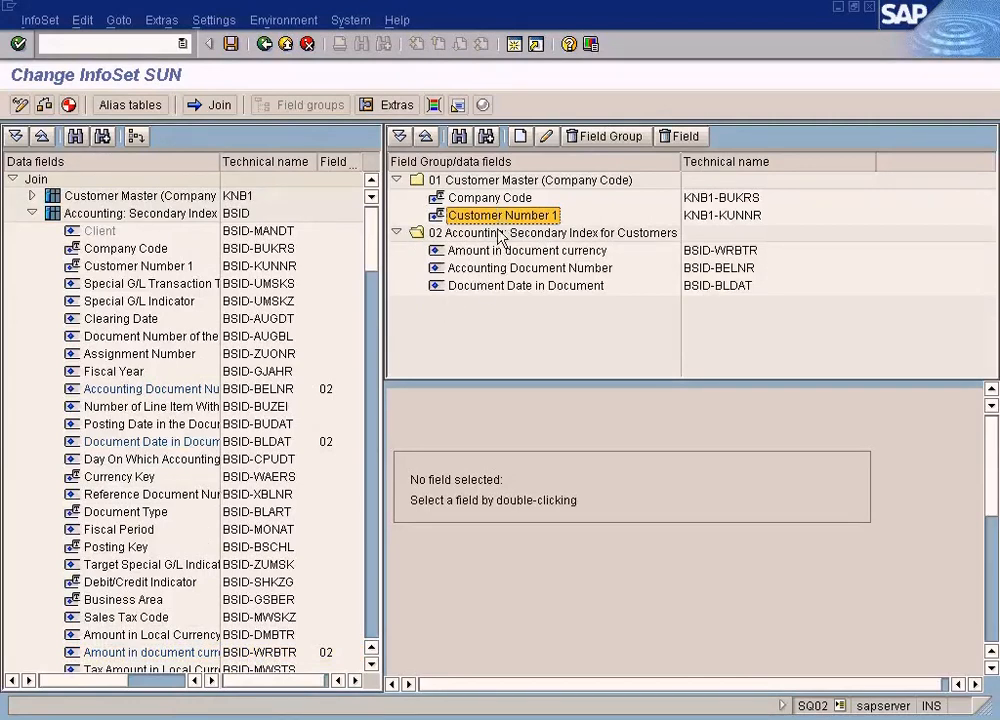
{"action": "key", "text": "alt+Tab"}
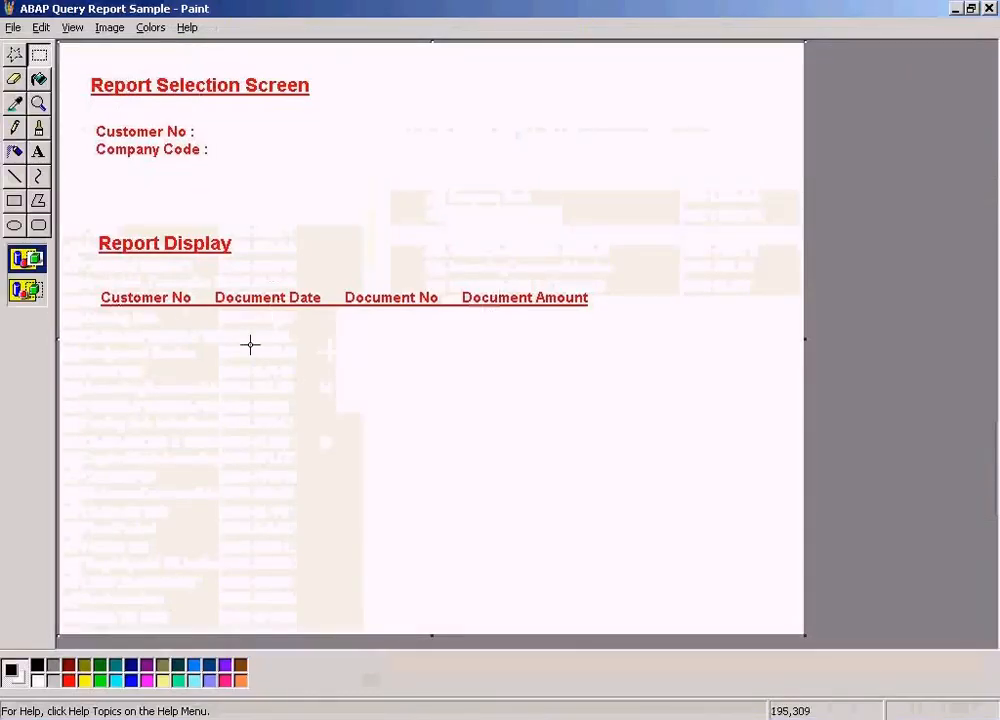
{"action": "key", "text": "alt+Tab"}
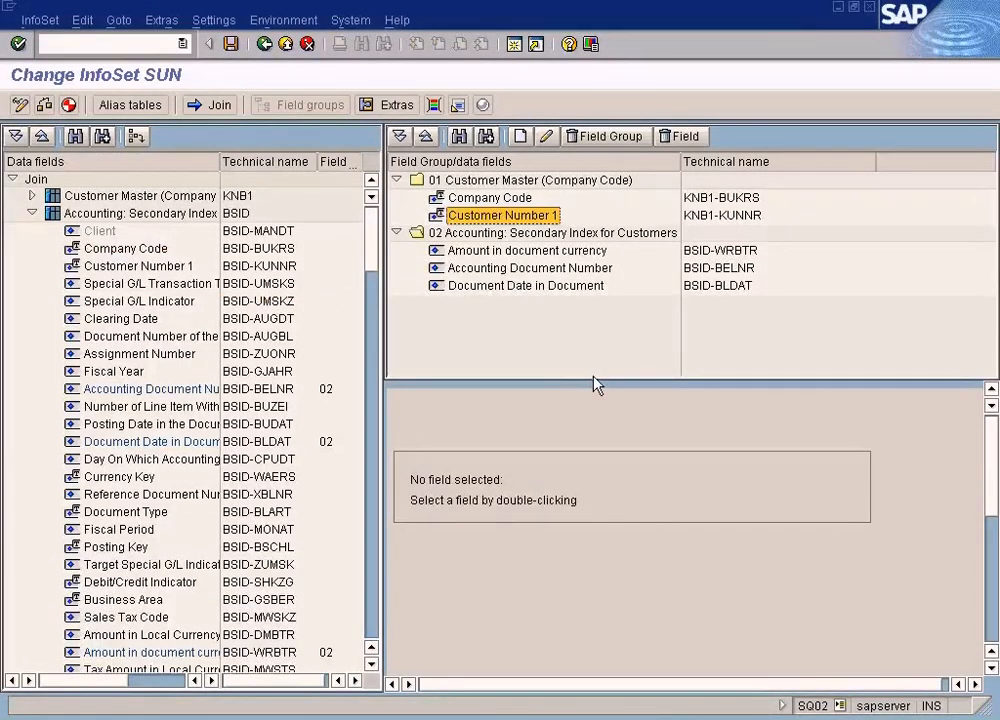
Save the InfoSet SUN as a local object, and generate it on leaving the editor
{"action": "left_click", "coordinate": [231, 44]}
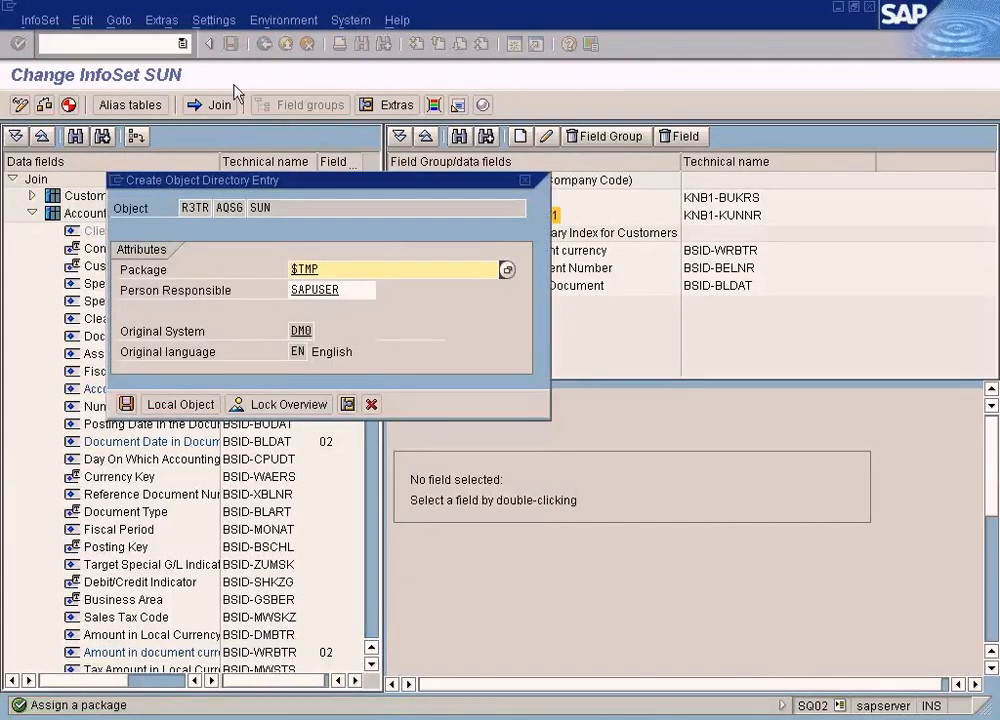
{"action": "left_click", "coordinate": [181, 405]}
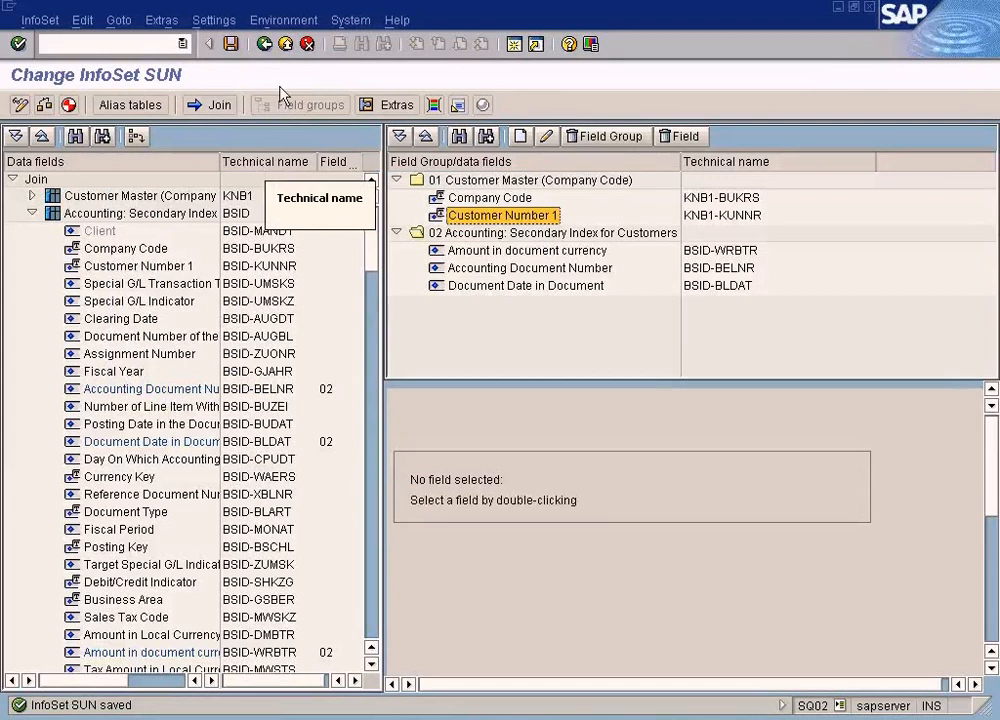
{"action": "left_click", "coordinate": [264, 44]}
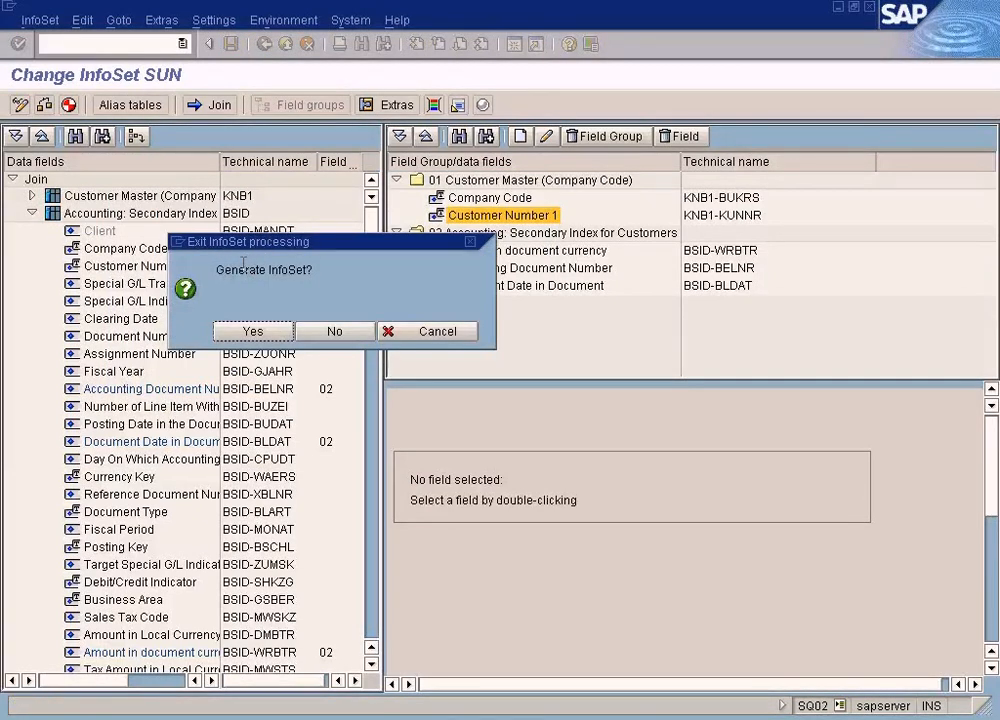
{"action": "left_click", "coordinate": [250, 331]}
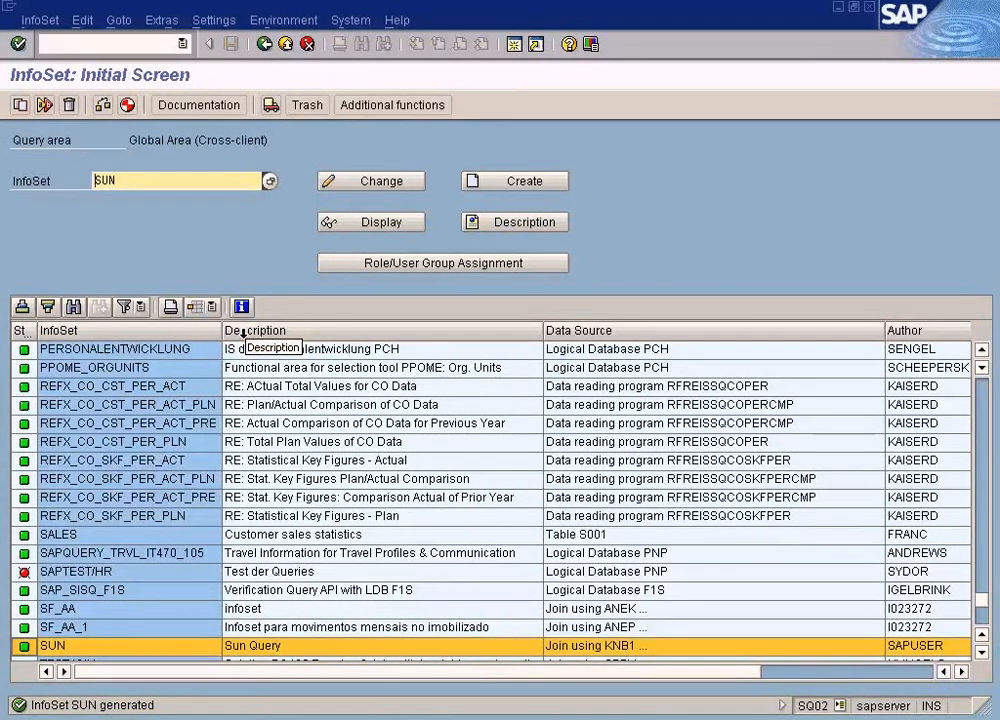
Check the SUN entry in the InfoSet list, view the ABAP Query process diagram in Paint, and return to SAP
{"action": "left_click", "coordinate": [981, 653]}
{"action": "left_click", "coordinate": [981, 653]}
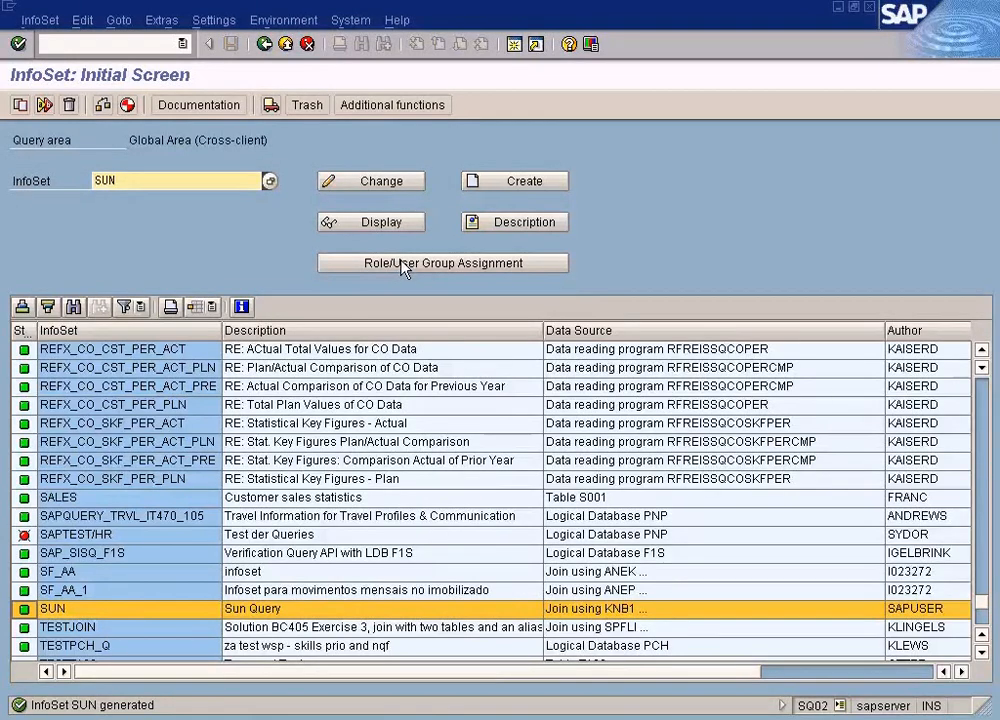
{"action": "key", "text": "alt+Tab"}
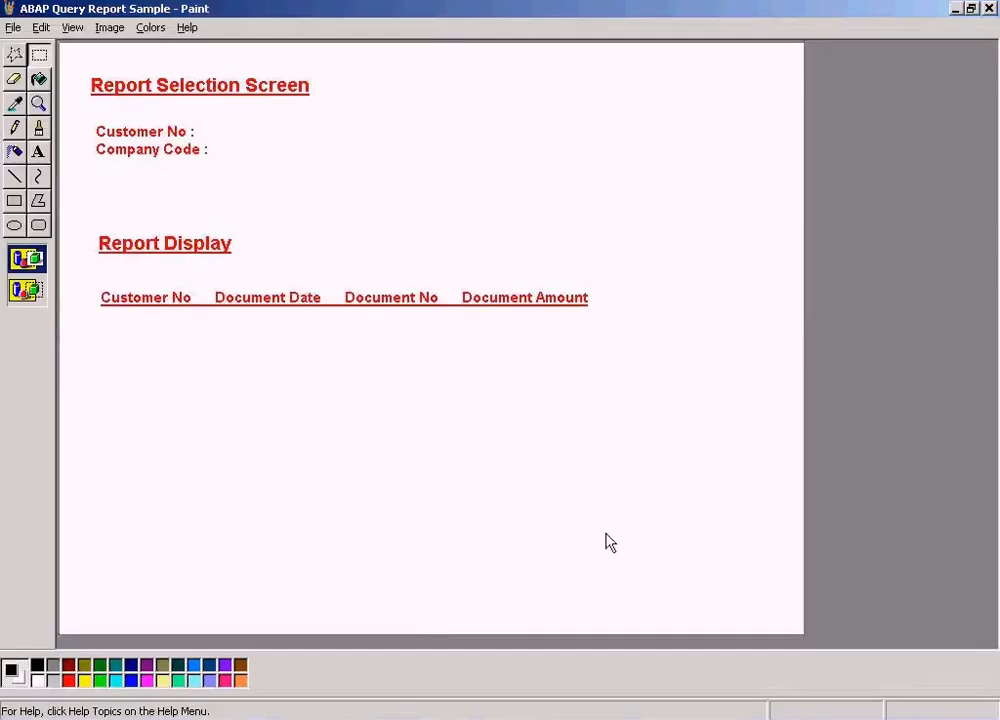
{"action": "left_click", "coordinate": [12, 30]}
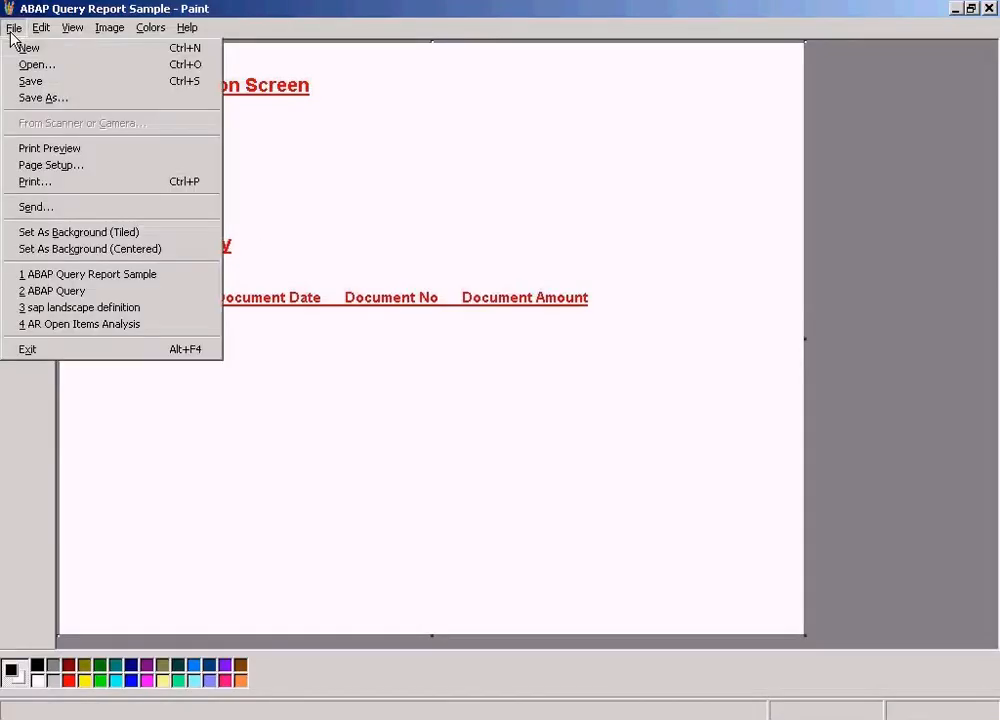
{"action": "left_click", "coordinate": [93, 290]}
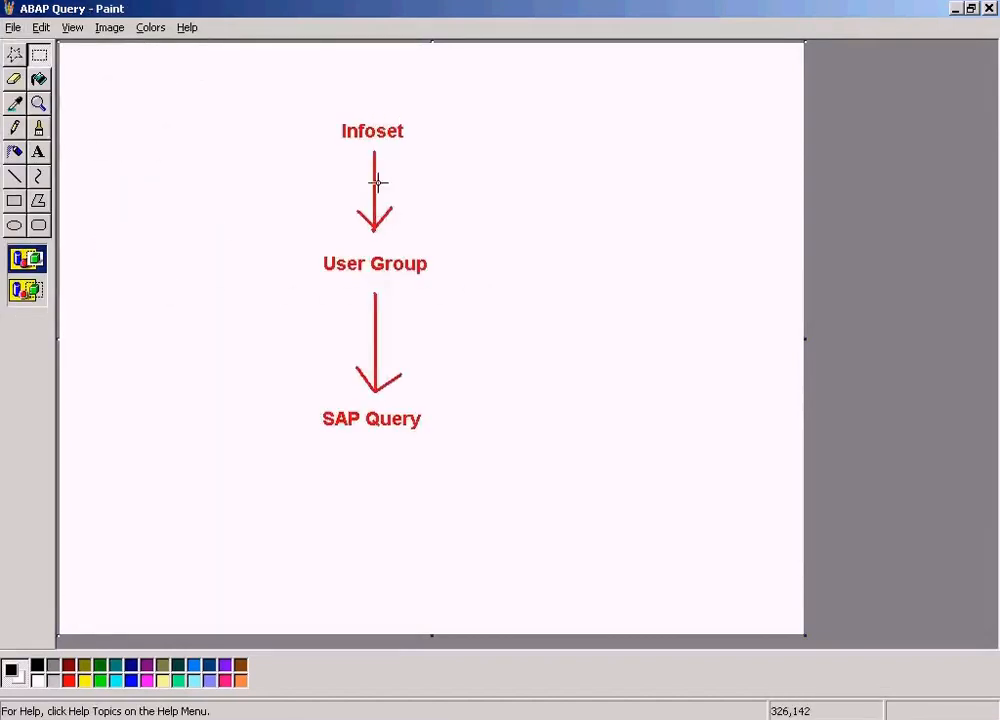
{"action": "key", "text": "alt+Tab"}
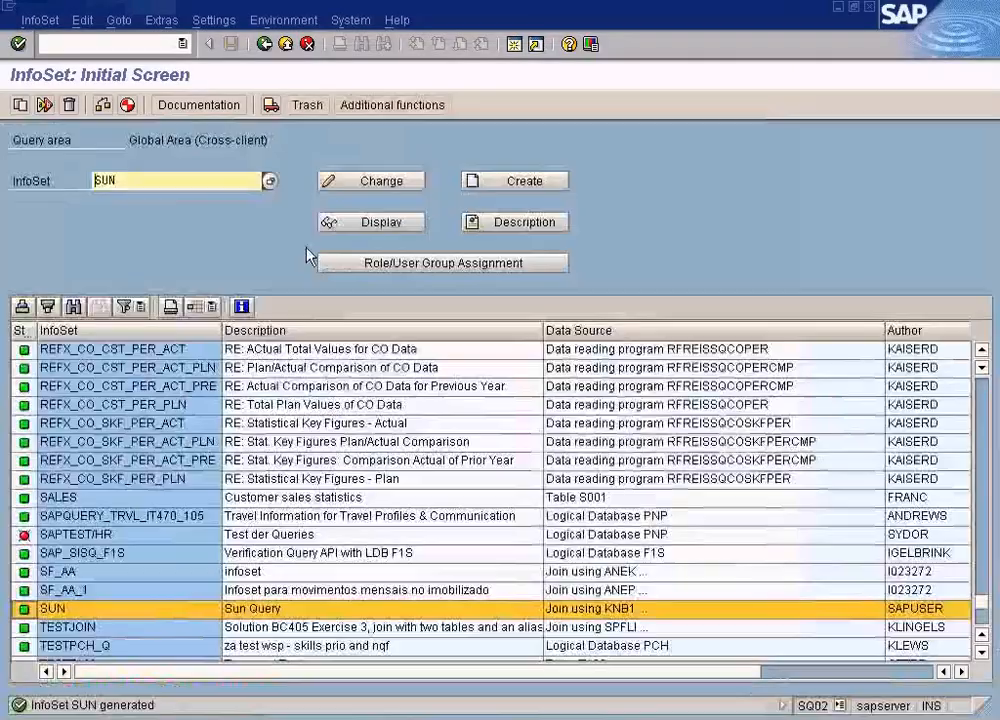
Assign the InfoSet SUN to the user group TESTQUERY, save the assignment, and return to the InfoSet initial screen
{"action": "left_click", "coordinate": [395, 264]}
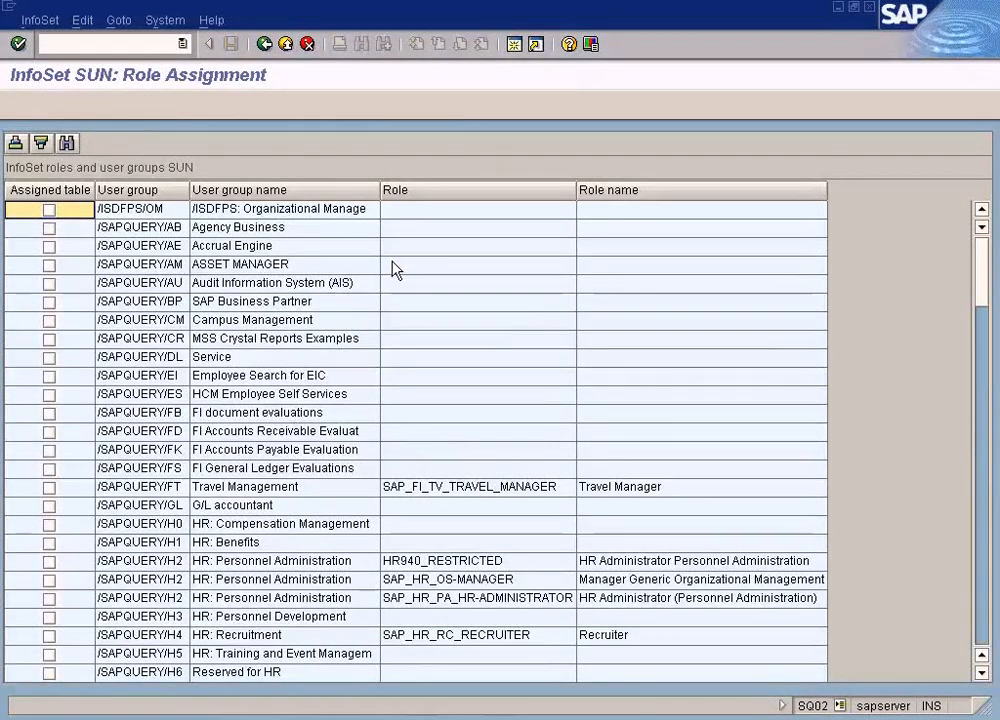
{"action": "left_click", "coordinate": [983, 628]}
{"action": "left_click", "coordinate": [983, 628]}
{"action": "left_click", "coordinate": [983, 628]}
{"action": "left_click", "coordinate": [983, 628]}
{"action": "left_click", "coordinate": [983, 630]}
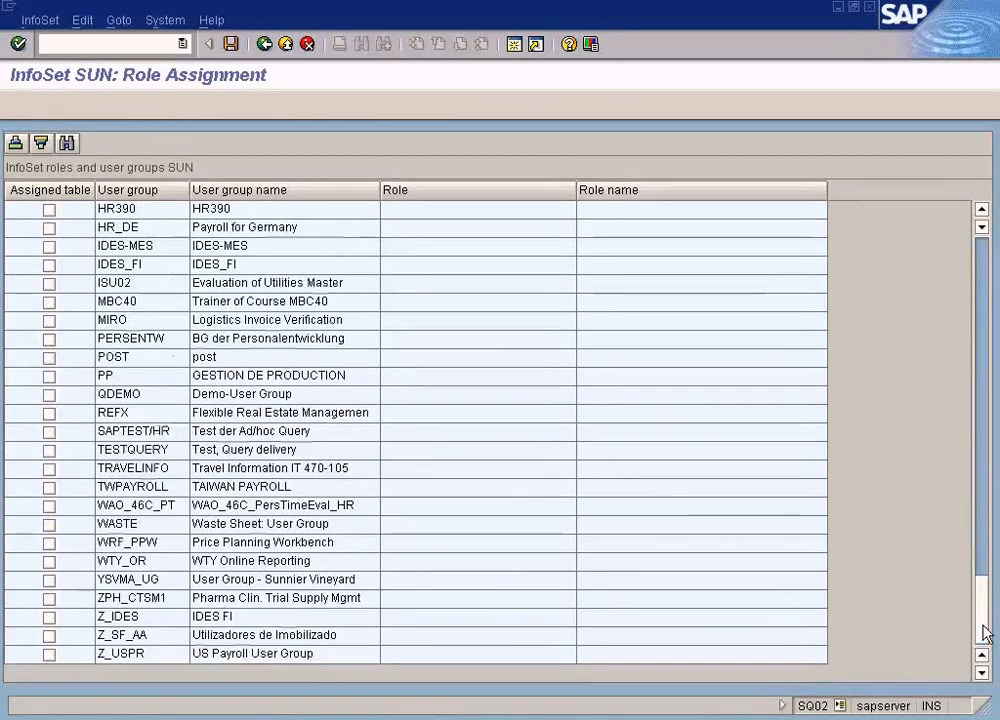
{"action": "left_click", "coordinate": [128, 452]}
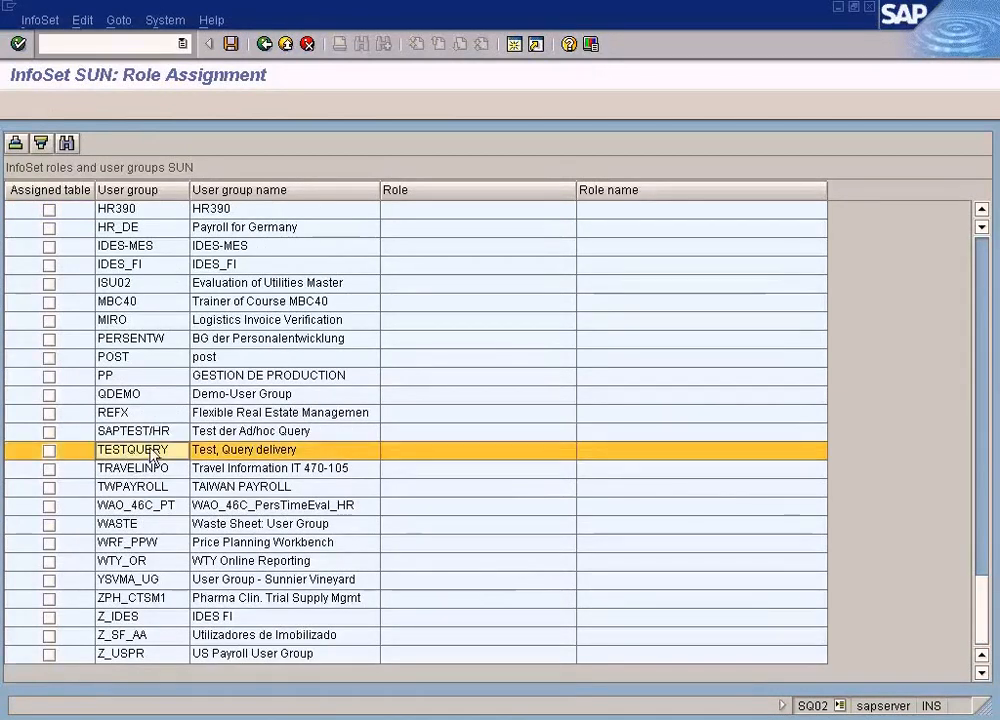
{"action": "left_click", "coordinate": [49, 461]}
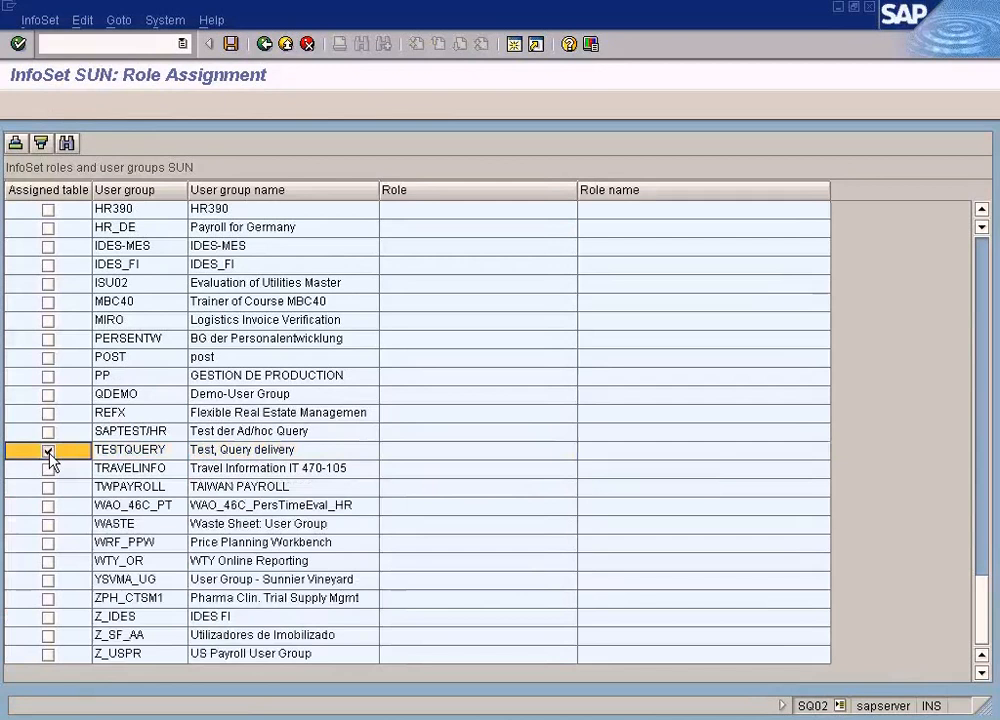
{"action": "left_click", "coordinate": [231, 45]}
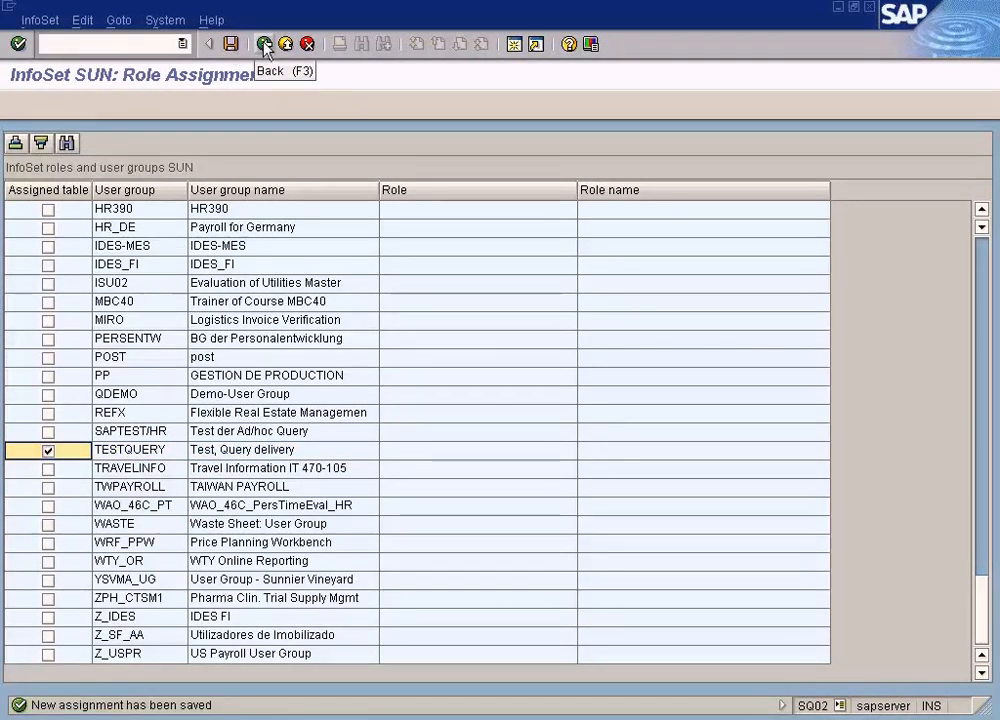
{"action": "left_click", "coordinate": [265, 45]}
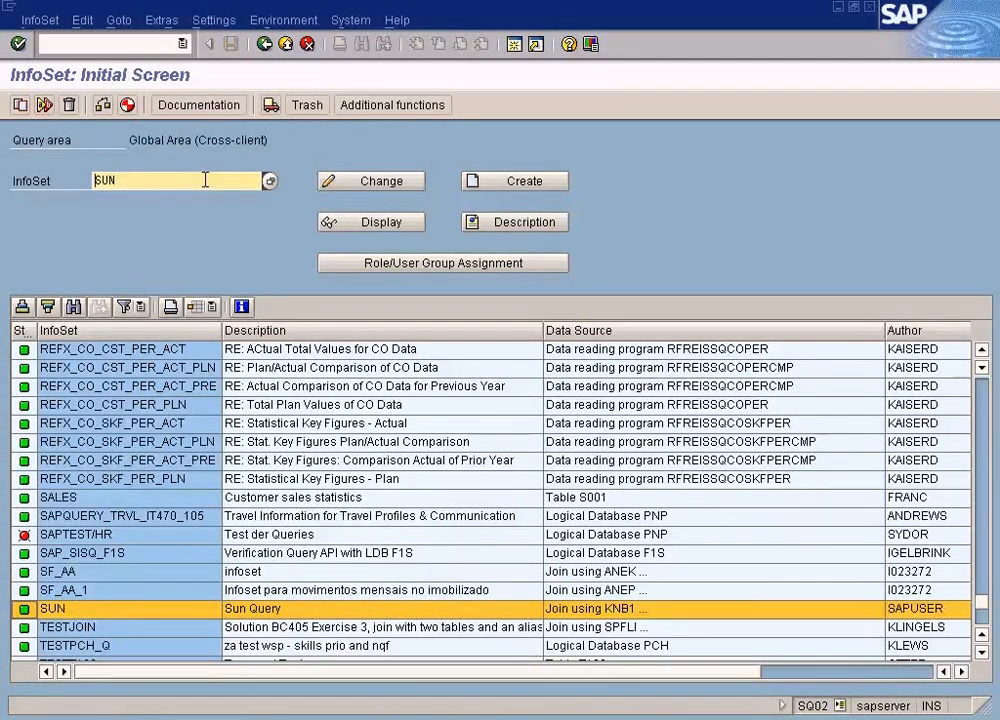
Leave InfoSet maintenance, open the SAP Query Queries transaction, and mark the SAP Query stage in the Paint process diagram
{"action": "left_click", "coordinate": [286, 44]}
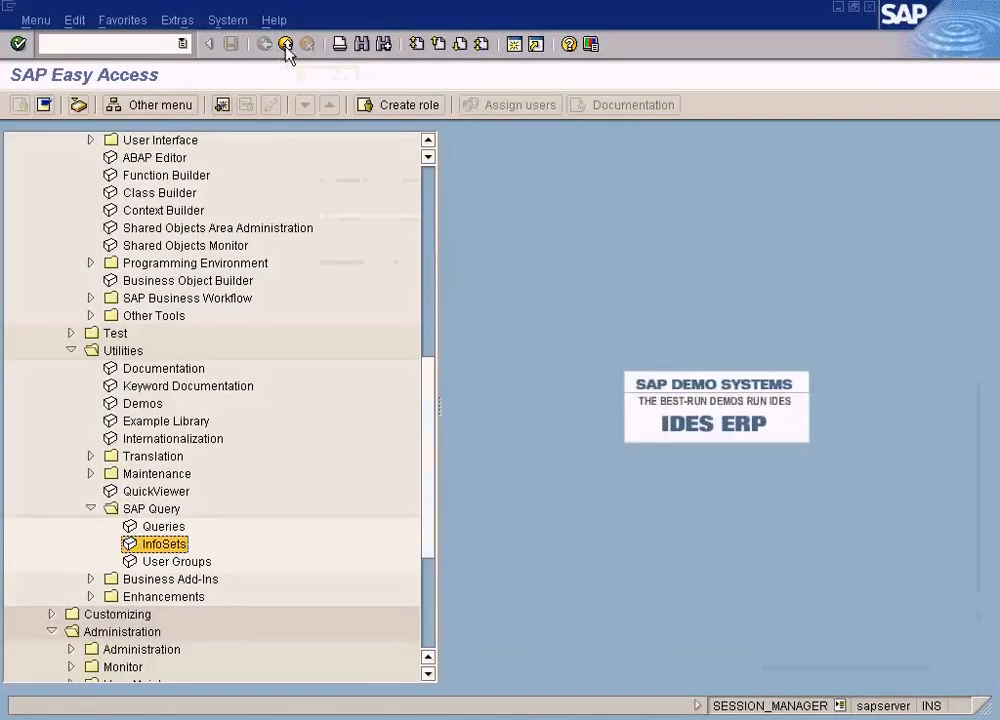
{"action": "double_click", "coordinate": [168, 528]}
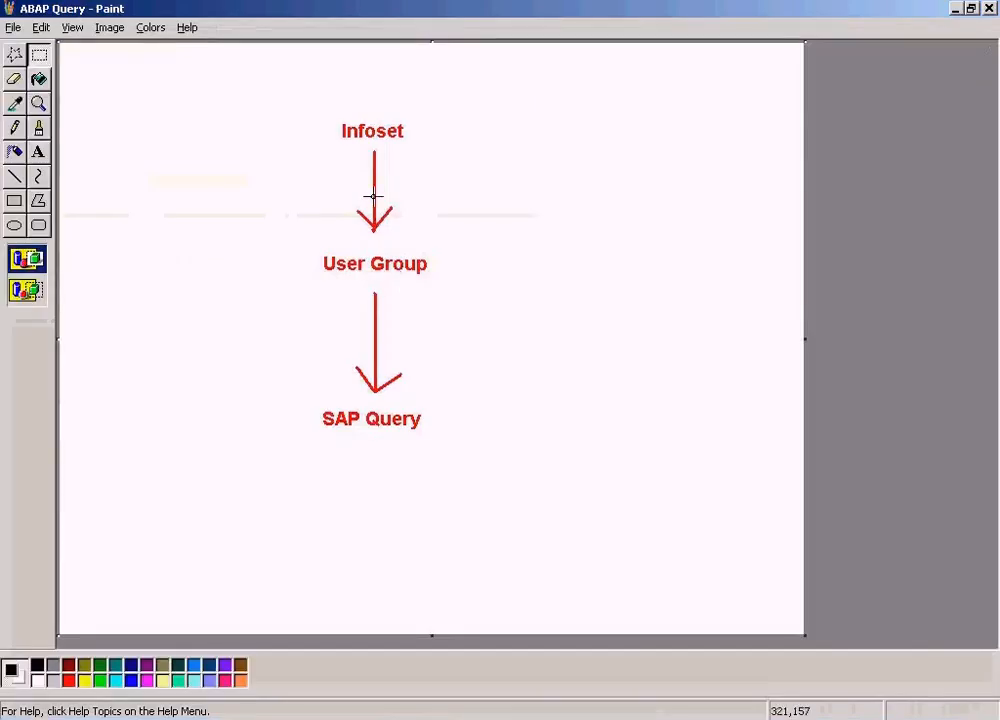
{"action": "left_click_drag", "start_coordinate": [300, 379], "coordinate": [495, 468]}
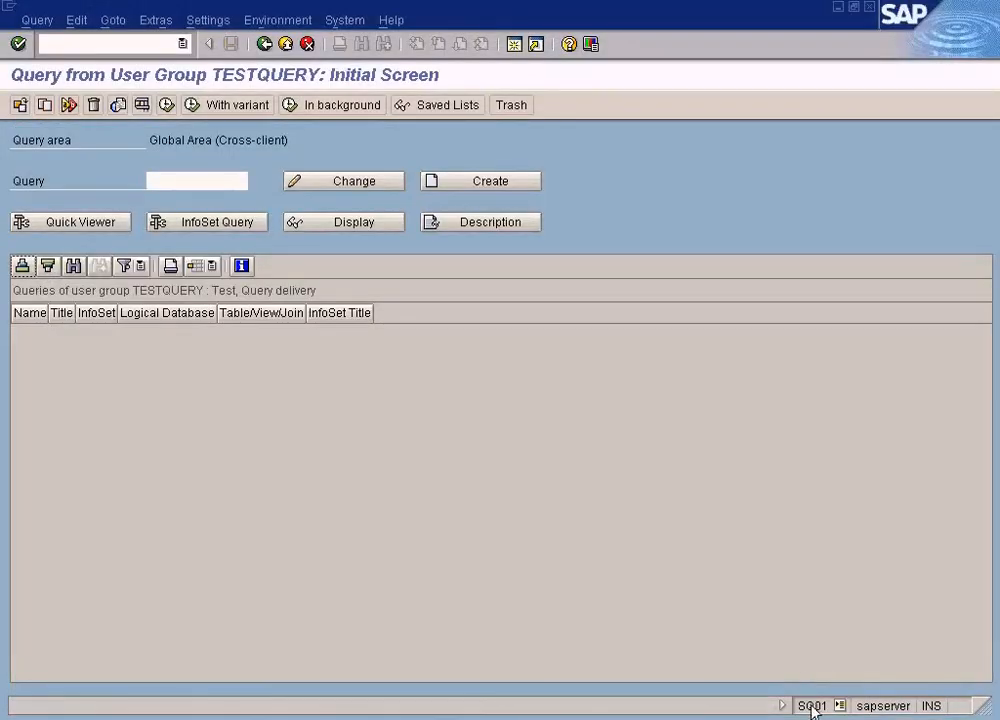
Start a new InfoSet query on SUN for user group TESTQUERY, reviewing the Infoset stage in the Paint diagram before choosing it
{"action": "left_click", "coordinate": [201, 224]}
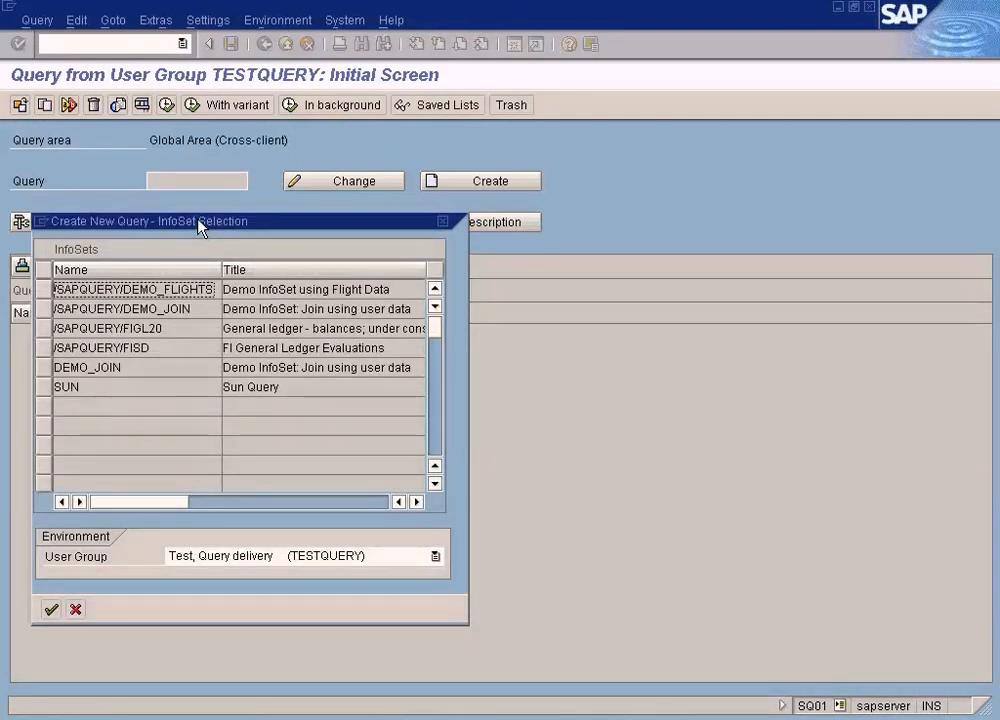
{"action": "left_click", "coordinate": [87, 387]}
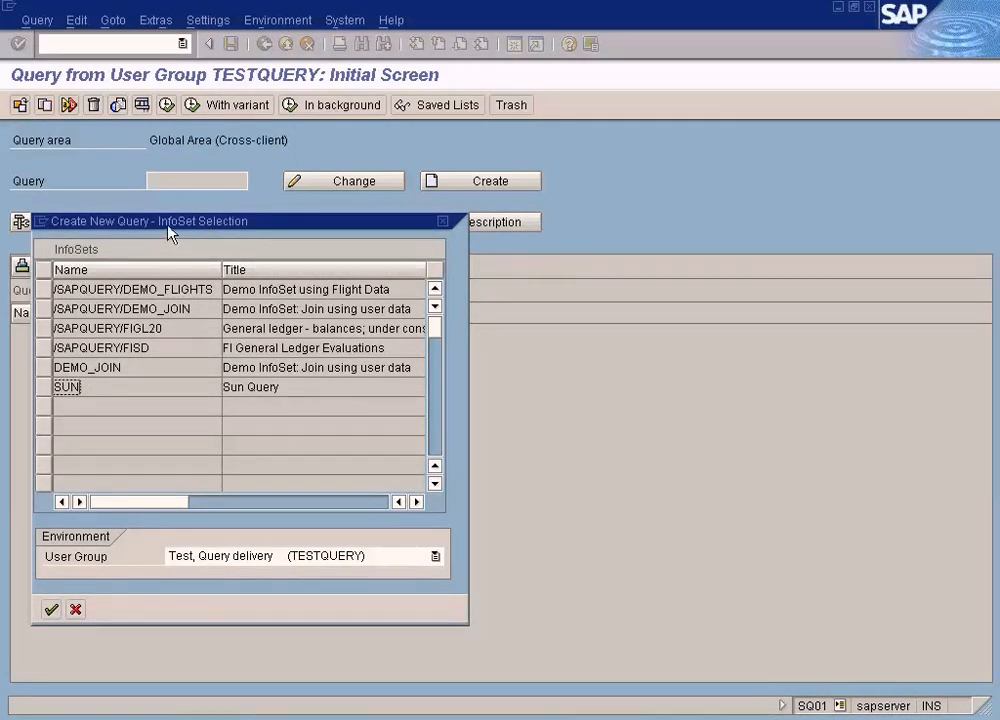
{"action": "left_click_drag", "start_coordinate": [196, 224], "coordinate": [374, 314]}
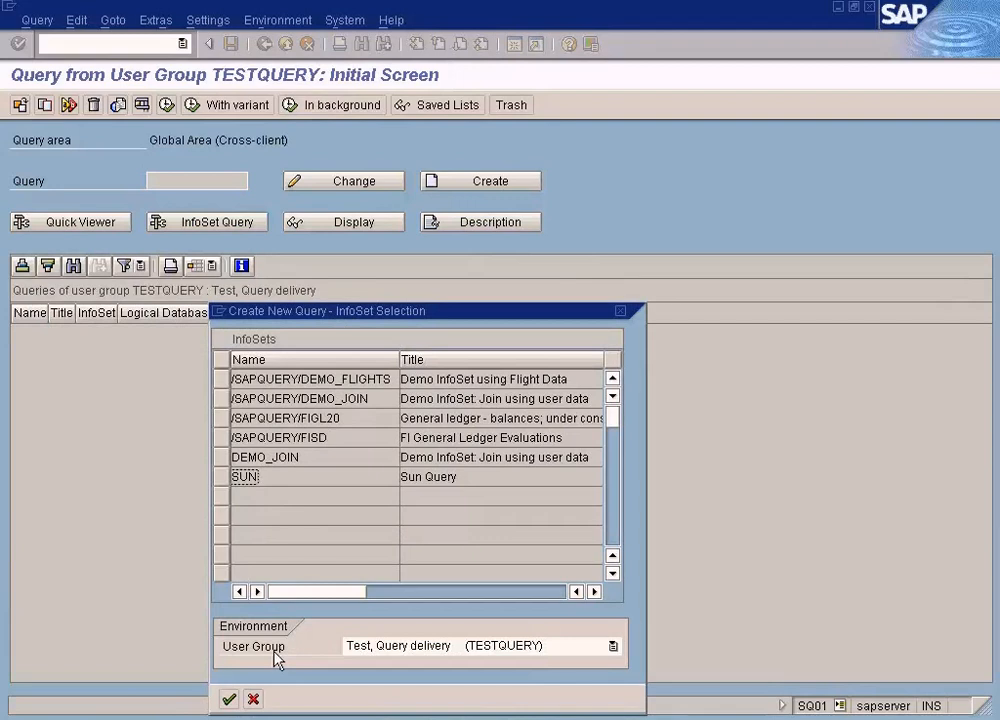
{"action": "key", "text": "alt+Tab"}
{"action": "left_click_drag", "start_coordinate": [319, 109], "coordinate": [442, 141]}
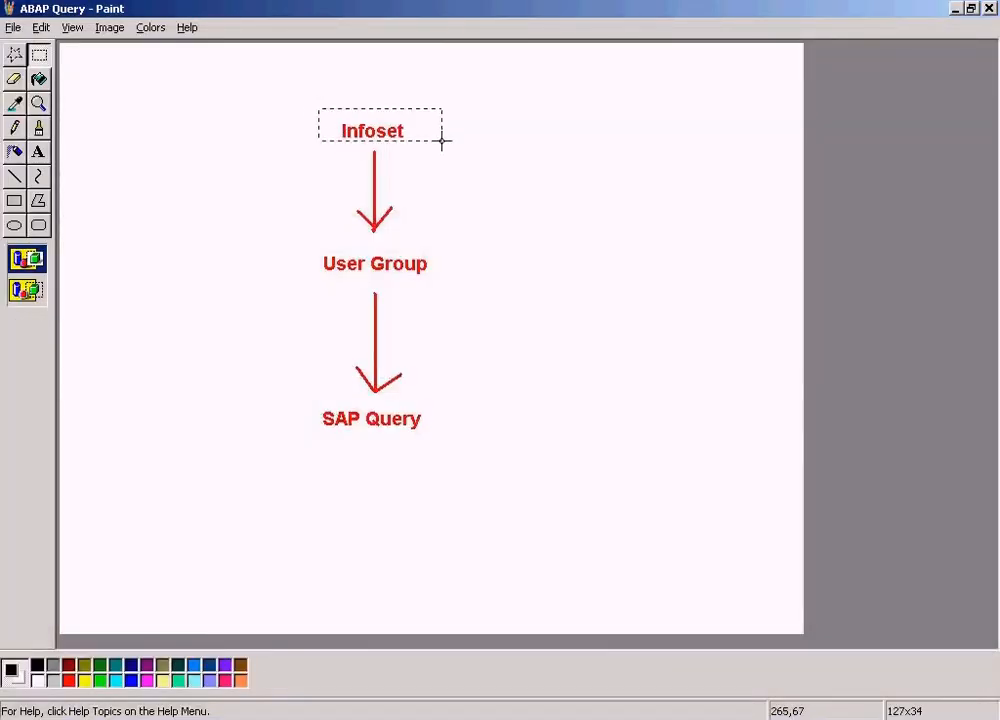
{"action": "key", "text": "alt+Tab"}
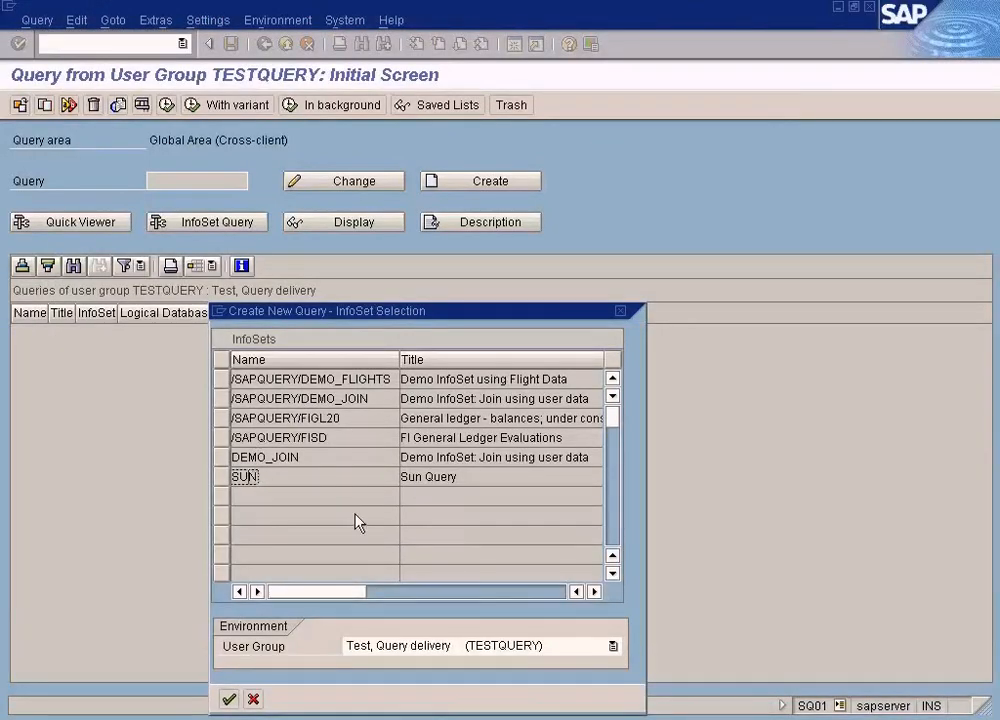
{"action": "left_click", "coordinate": [614, 648]}
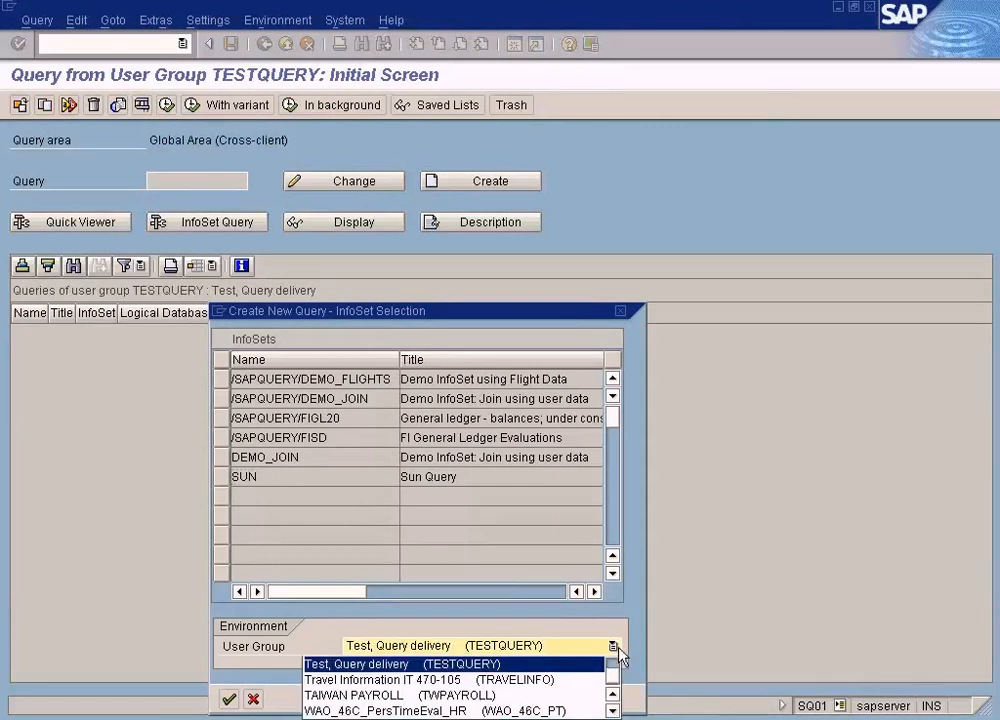
{"action": "left_click", "coordinate": [619, 622]}
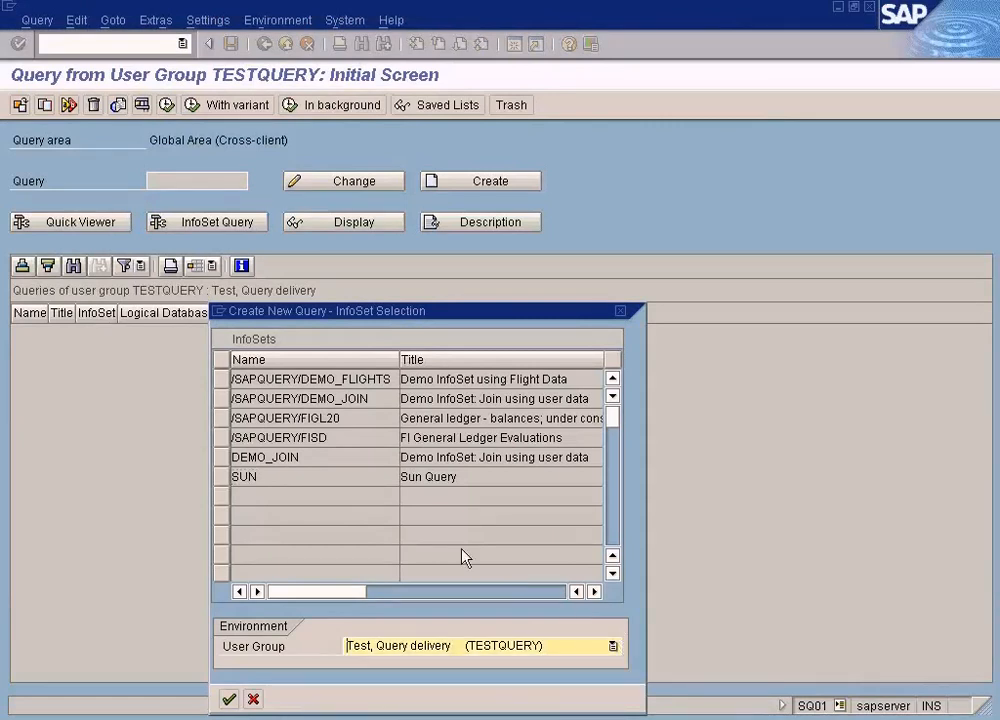
{"action": "double_click", "coordinate": [272, 480]}
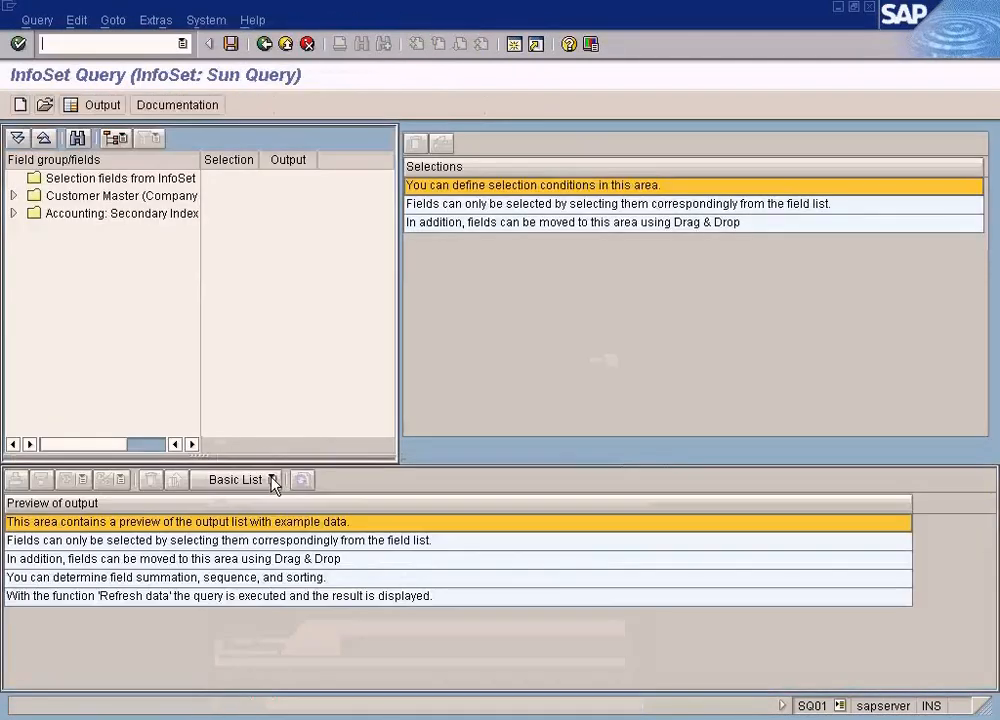
Expand both field groups, make Company Code and Customer Number 1 selection fields, and compare them with the report selection screen sample in Paint
{"action": "left_click", "coordinate": [13, 195]}
{"action": "left_click", "coordinate": [13, 248]}
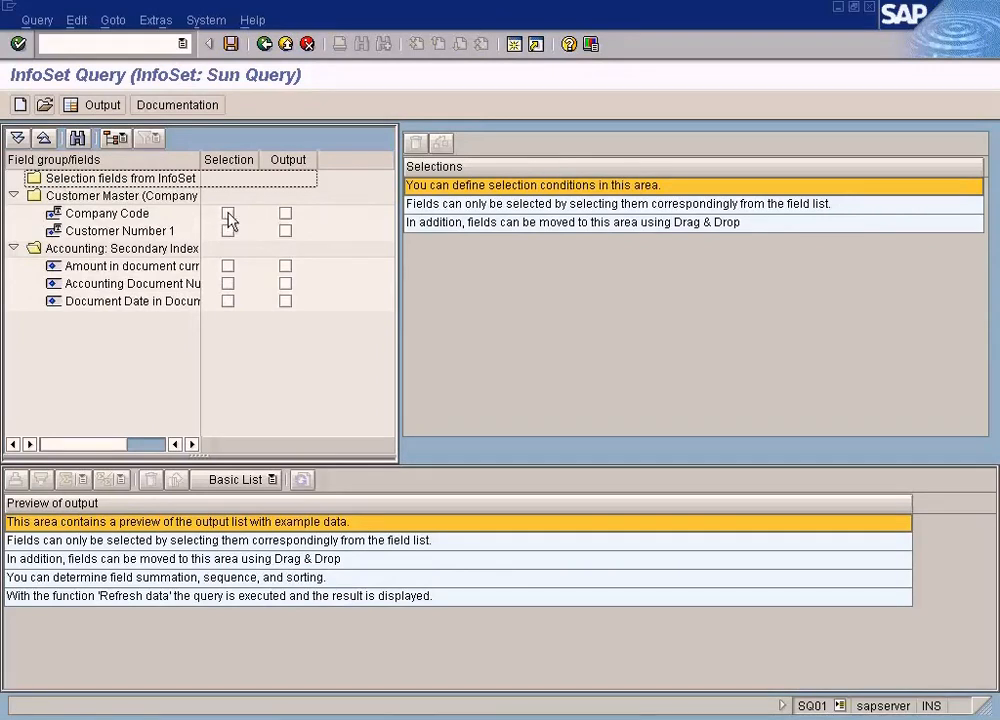
{"action": "left_click", "coordinate": [228, 213]}
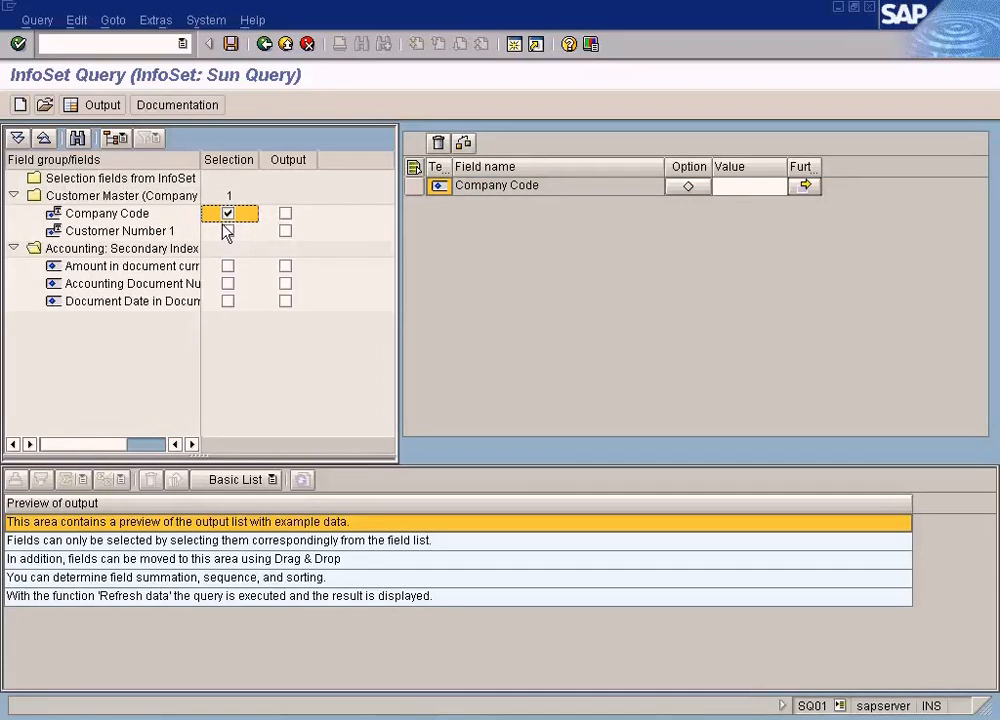
{"action": "left_click", "coordinate": [228, 231]}
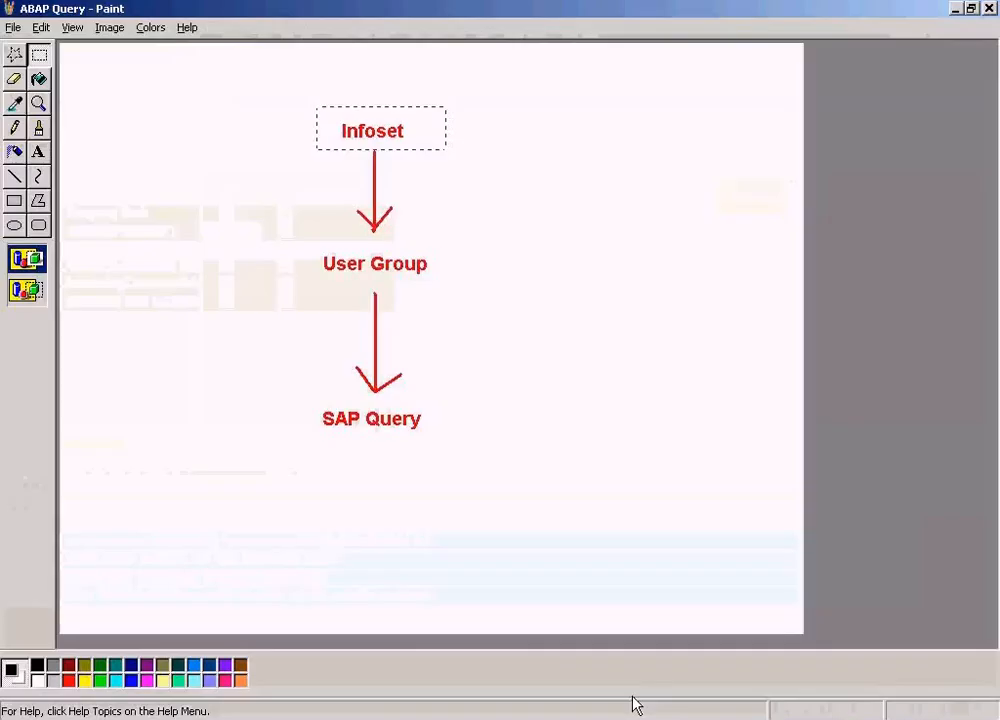
{"action": "left_click", "coordinate": [14, 27]}
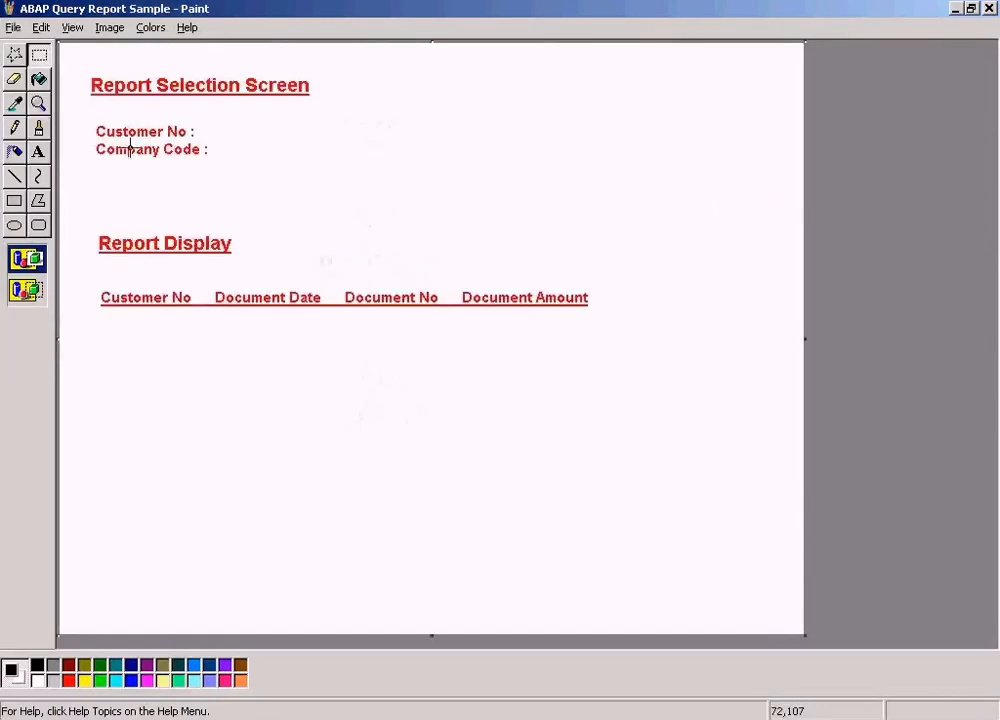
{"action": "left_click_drag", "start_coordinate": [85, 112], "coordinate": [251, 188]}
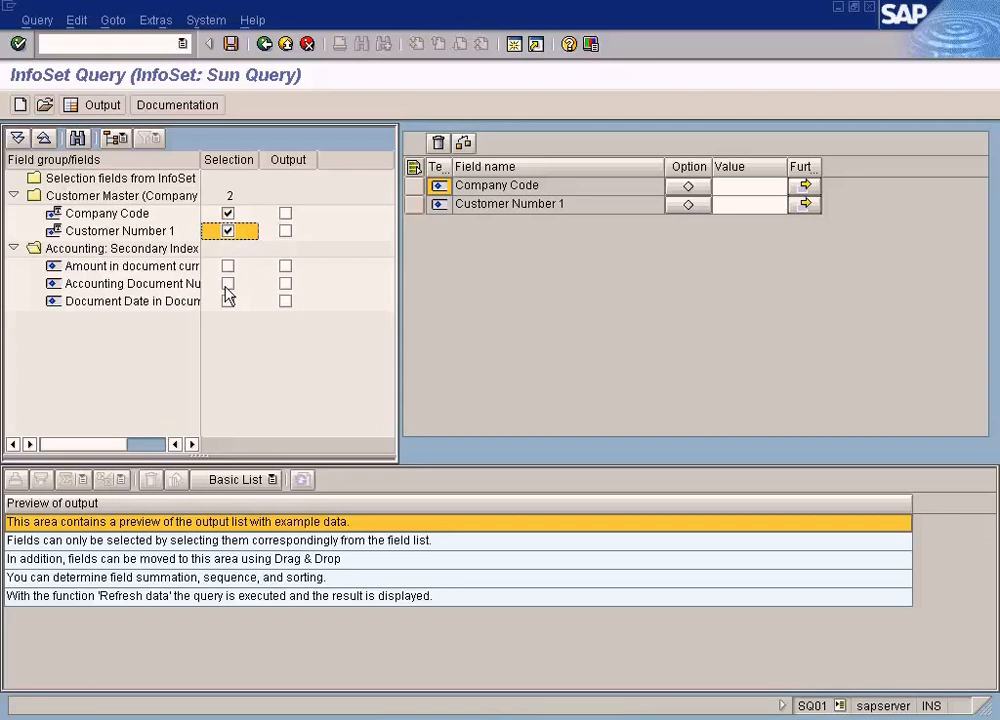
Include Customer Number 1 in the query output and leave Company Code out of it
{"action": "left_click", "coordinate": [286, 213]}
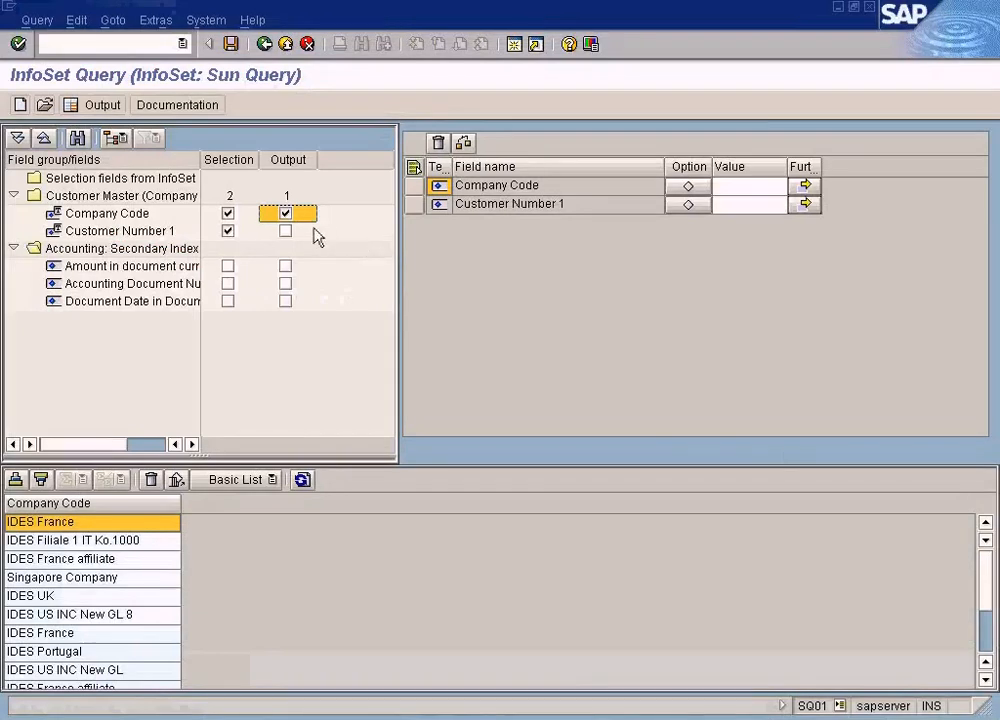
{"action": "left_click", "coordinate": [285, 213]}
{"action": "left_click", "coordinate": [285, 231]}
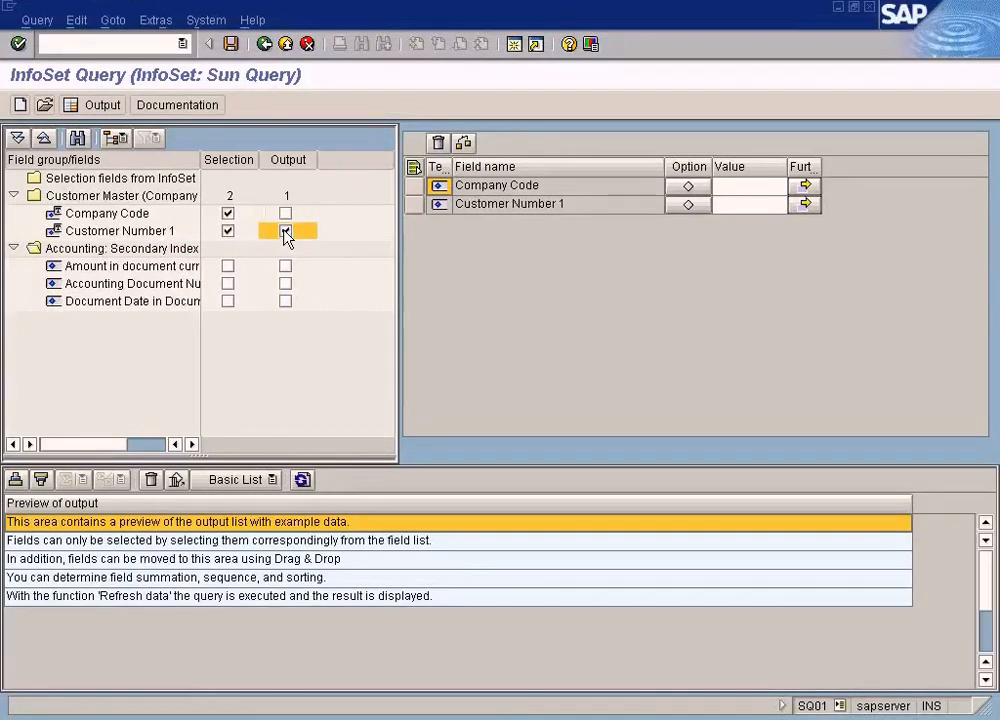
Try adding the amount, document number and document date to the output in listed order, and compare the columns with the Paint report sample
{"action": "left_click", "coordinate": [285, 266]}
{"action": "left_click", "coordinate": [285, 283]}
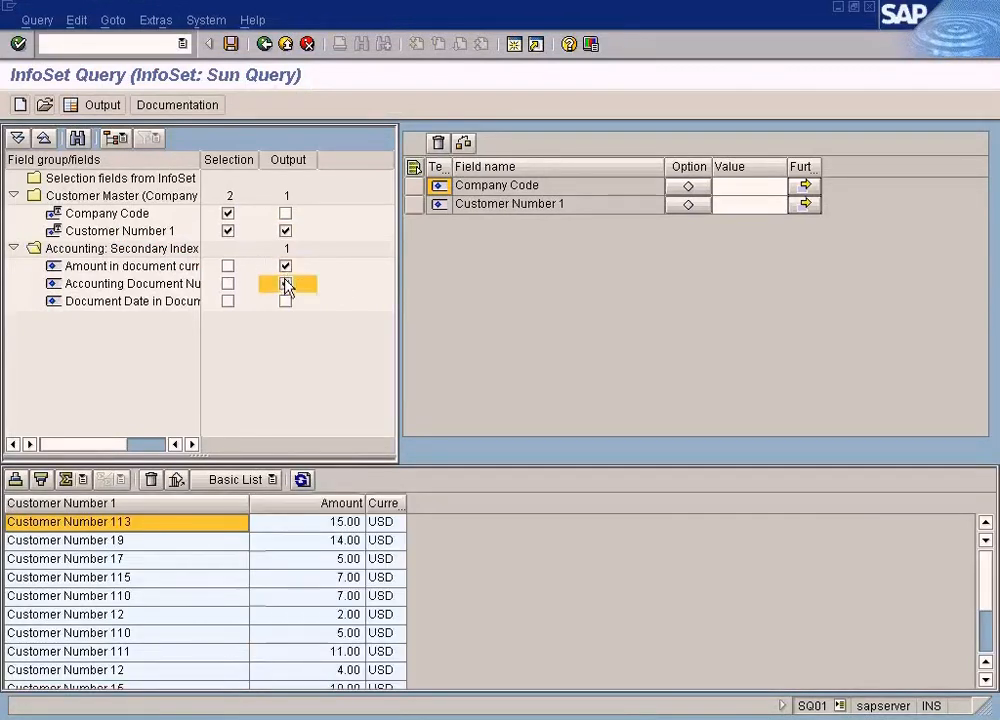
{"action": "left_click", "coordinate": [285, 301]}
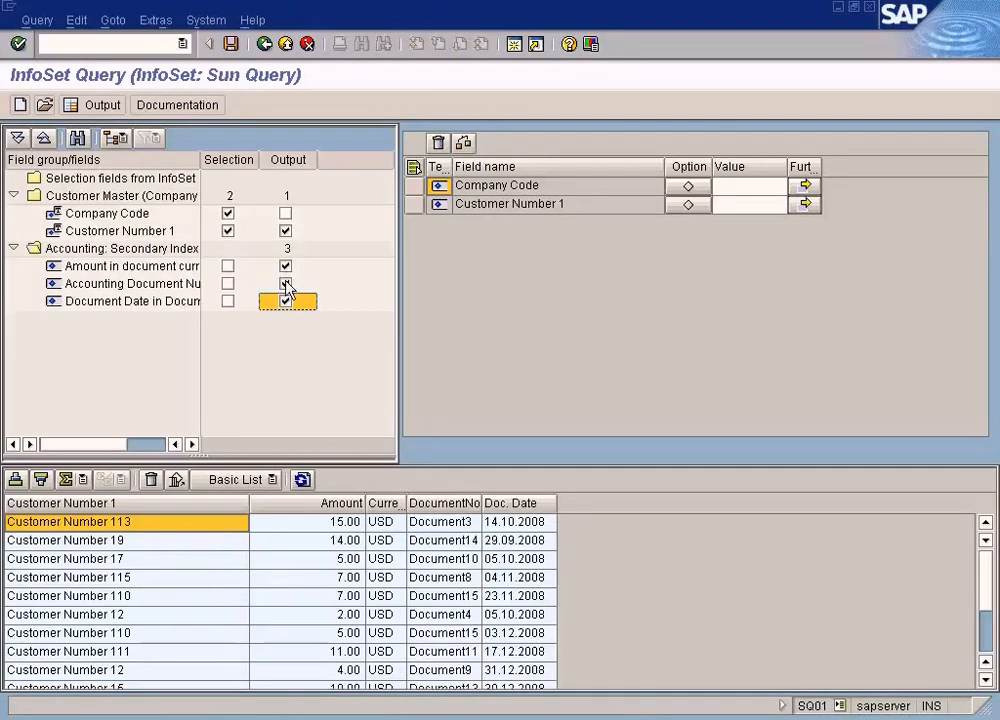
{"action": "key", "text": "alt+Tab"}
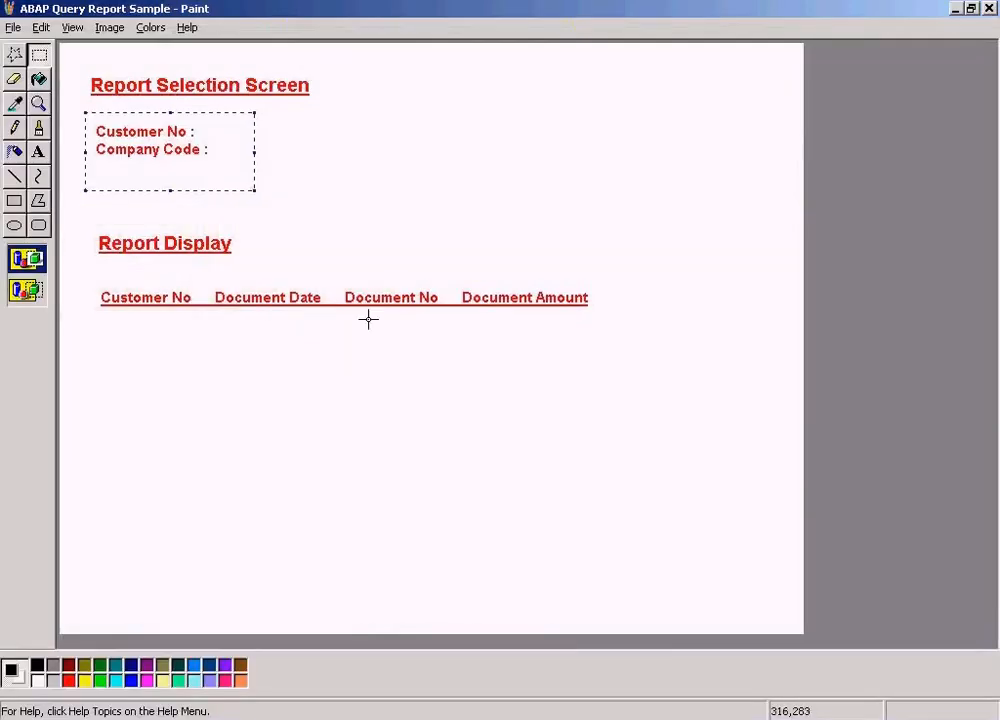
{"action": "key", "text": "alt+Tab"}
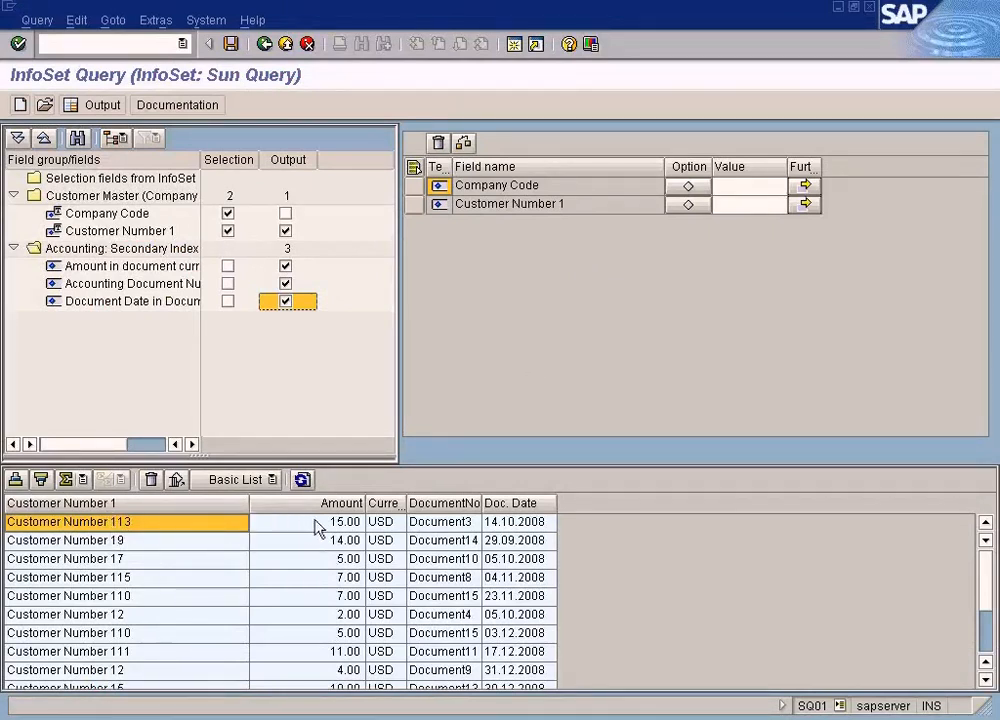
{"action": "key", "text": "alt+Tab"}
{"action": "key", "text": "alt+Tab"}
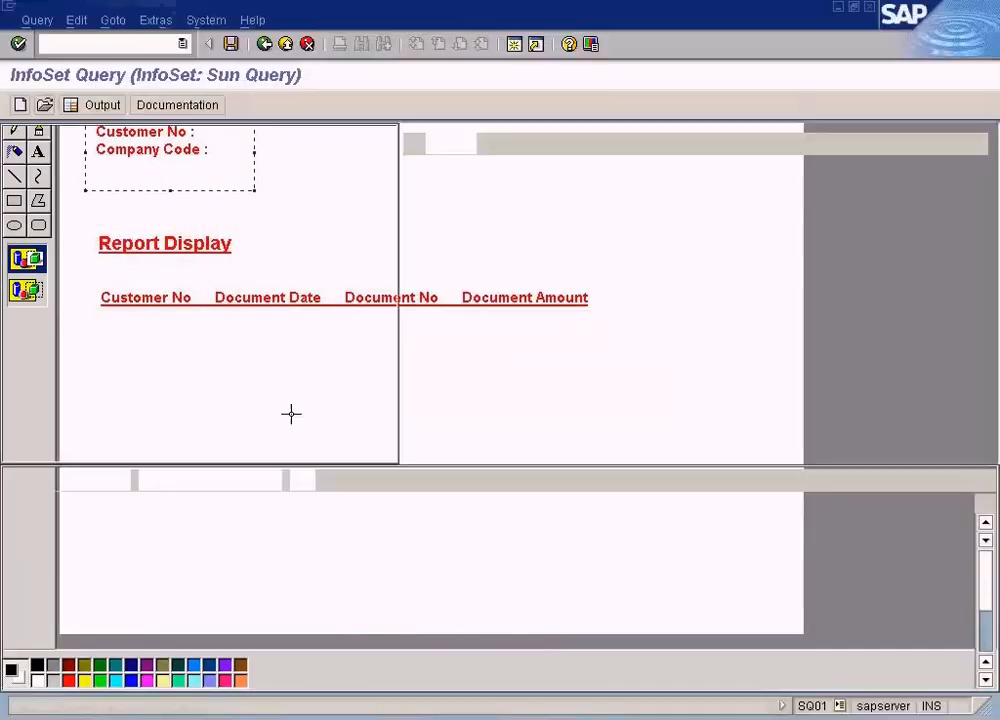
Remove the document date, document number and amount from the output, and check the column order in the Paint report sample
{"action": "left_click", "coordinate": [286, 301]}
{"action": "left_click", "coordinate": [286, 284]}
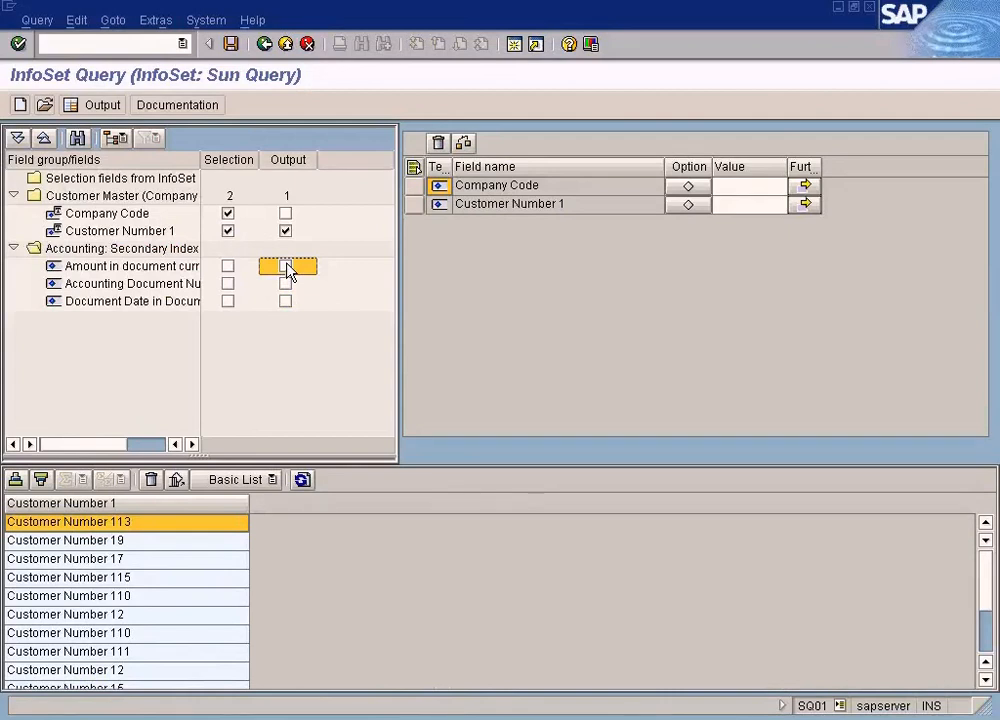
{"action": "key", "text": "alt+Tab"}
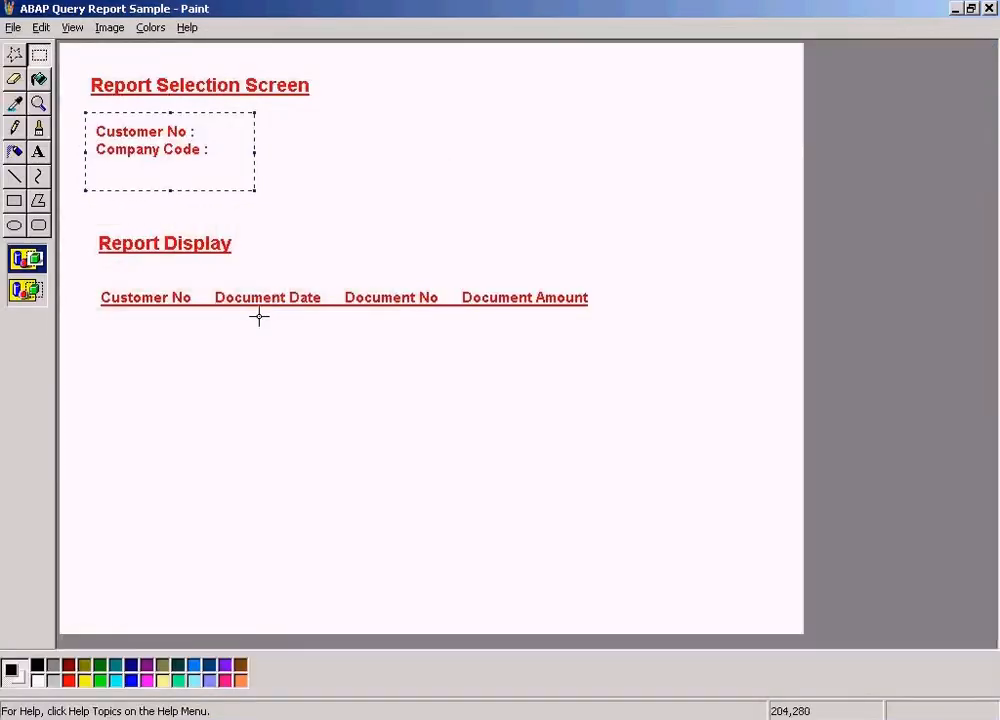
{"action": "key", "text": "alt+Tab"}
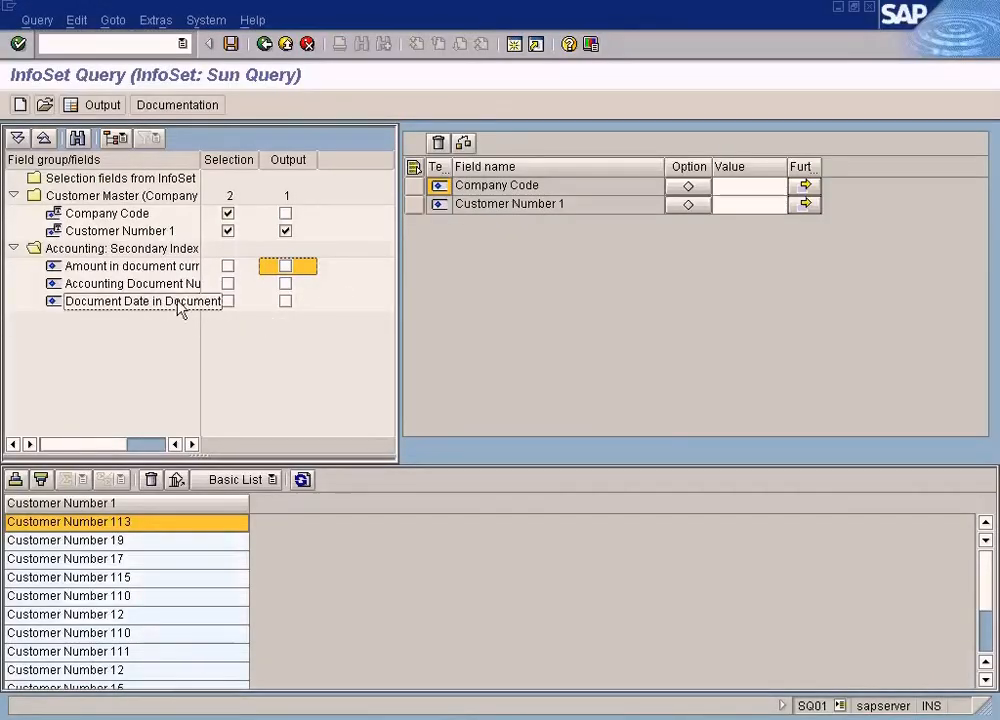
Add Document Date, Accounting Document Number and Amount in document currency to the output in that order, following the Paint report sample
{"action": "left_click", "coordinate": [285, 302]}
{"action": "key", "text": "alt+Tab"}
{"action": "key", "text": "alt+Tab"}
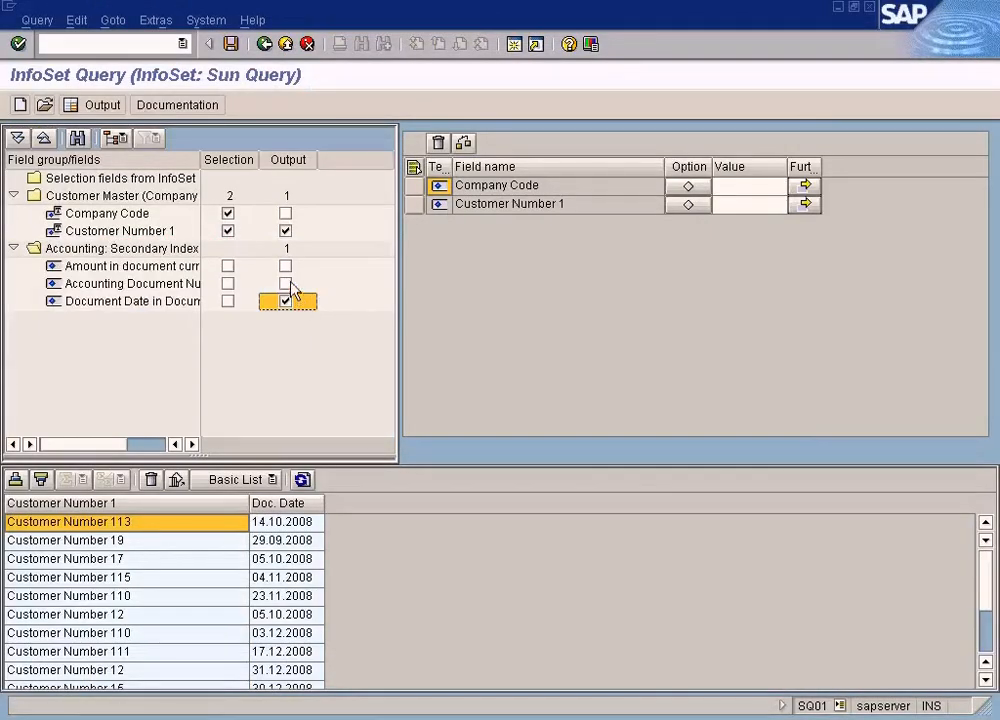
{"action": "left_click", "coordinate": [285, 284]}
{"action": "key", "text": "alt+Tab"}
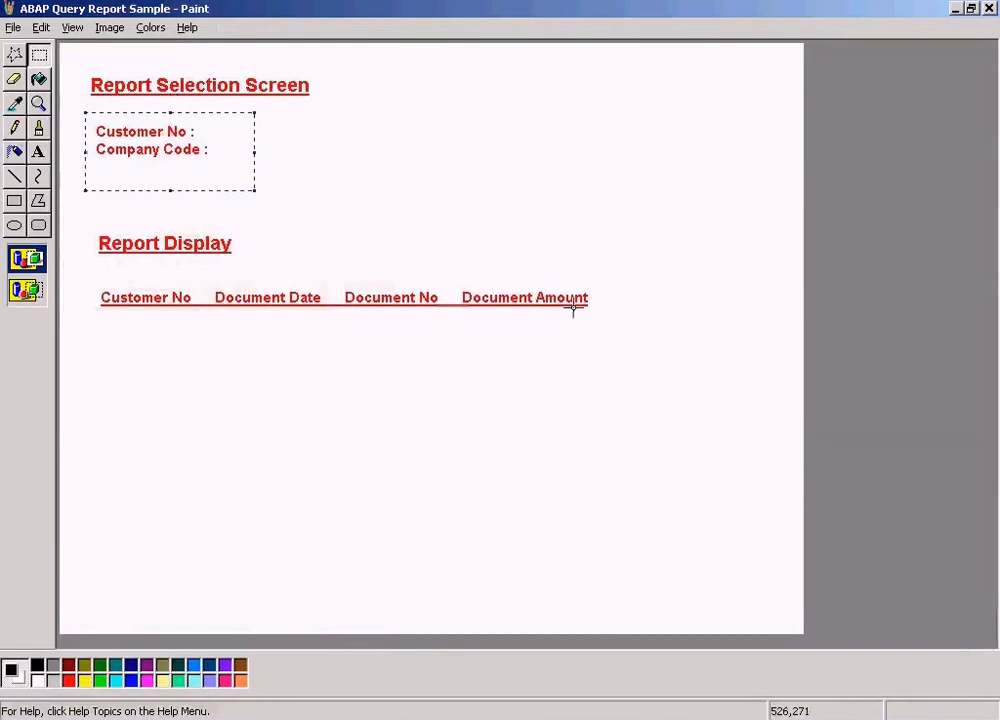
{"action": "key", "text": "alt+Tab"}
{"action": "left_click", "coordinate": [285, 266]}
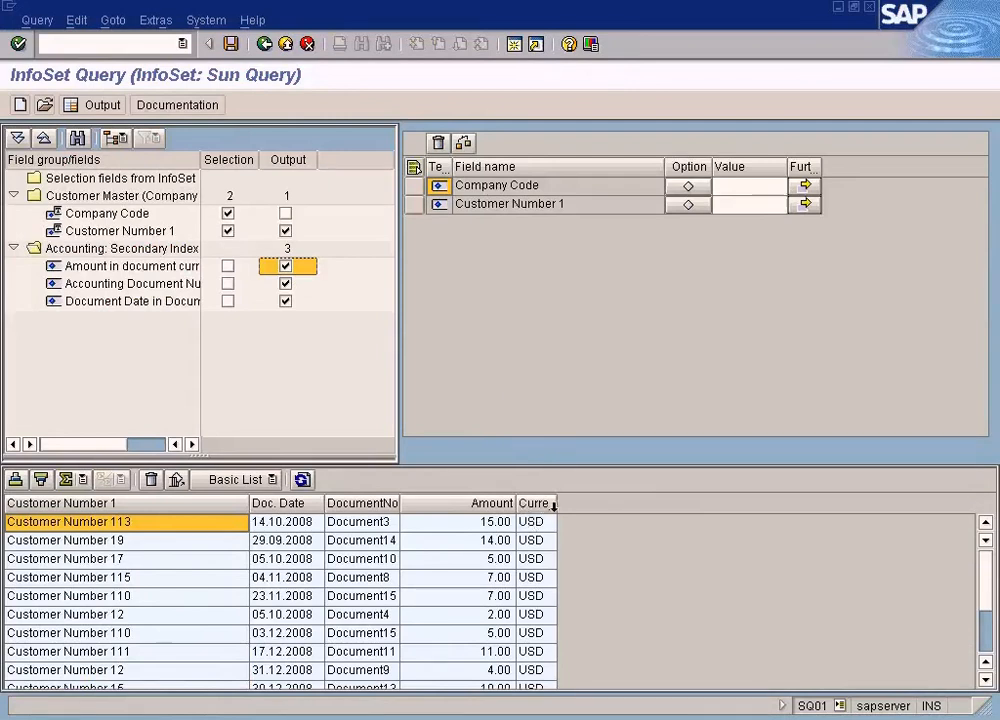
Widen the Currency column in the output preview and save the query as Sun_query with the title Sun Query
{"action": "left_click_drag", "start_coordinate": [556, 504], "coordinate": [600, 502]}
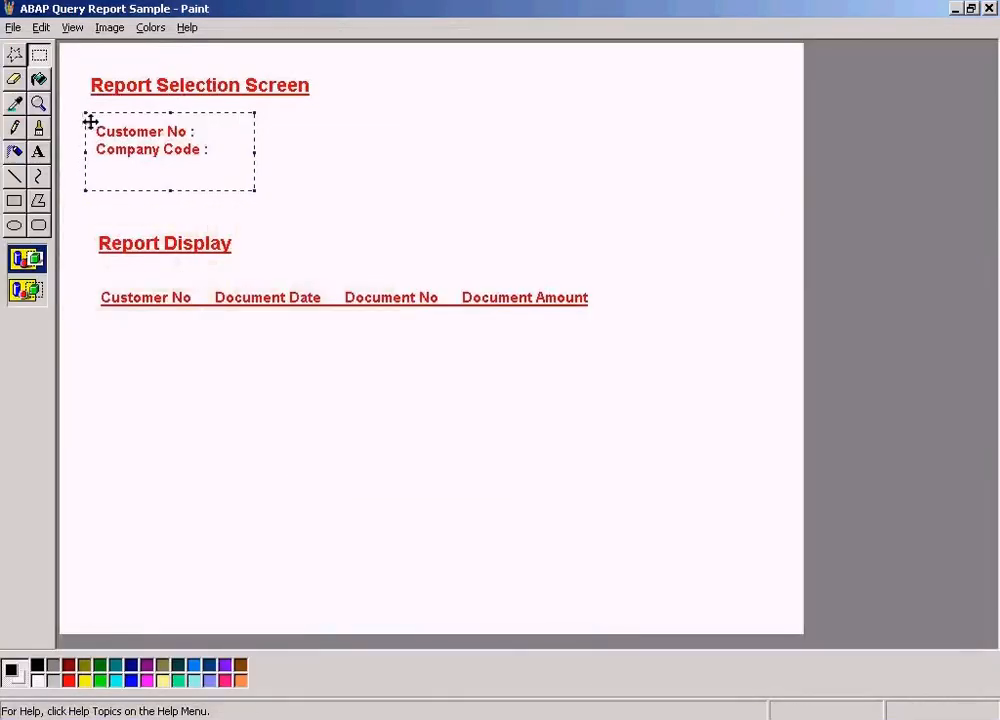
{"action": "left_click", "coordinate": [355, 186]}
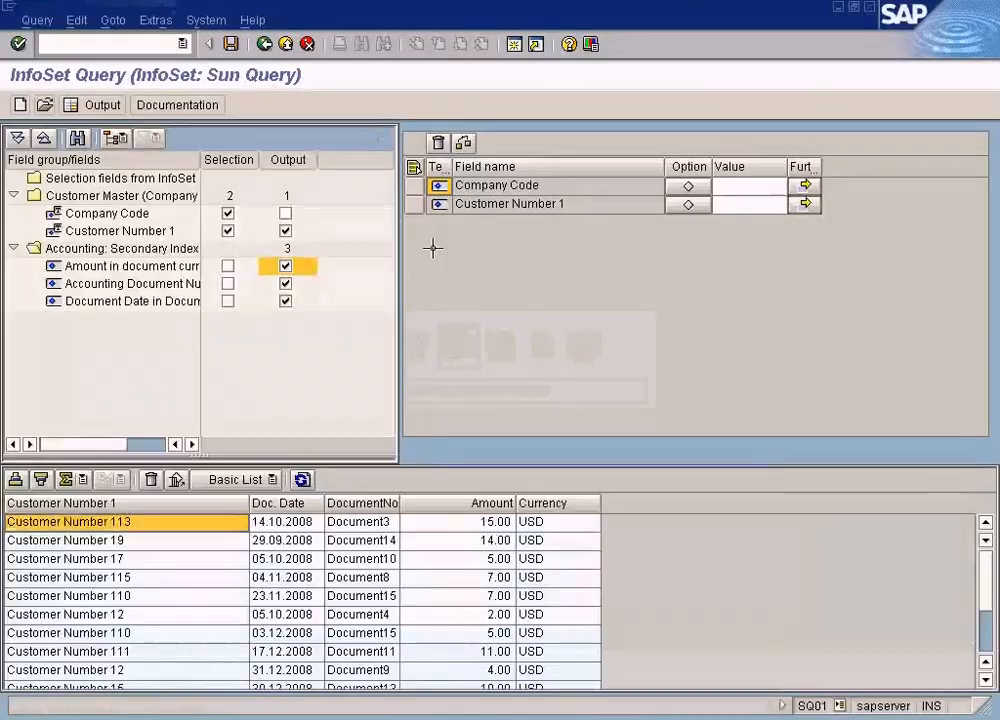
{"action": "left_click", "coordinate": [231, 44]}
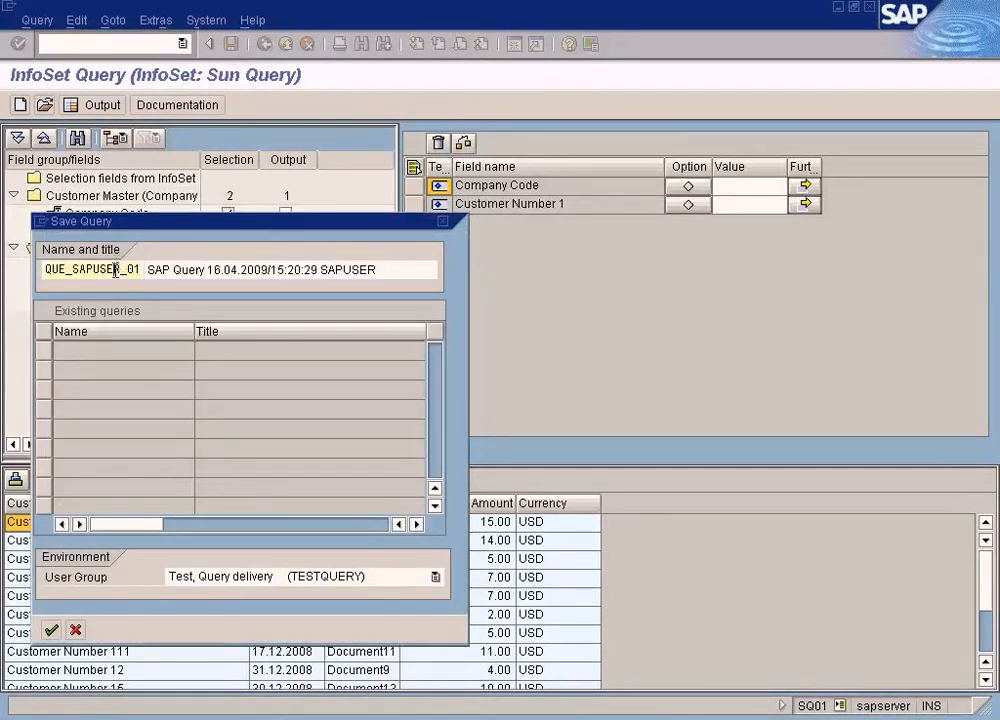
{"action": "key", "text": "shift+End"}
{"action": "key", "text": "Delete"}
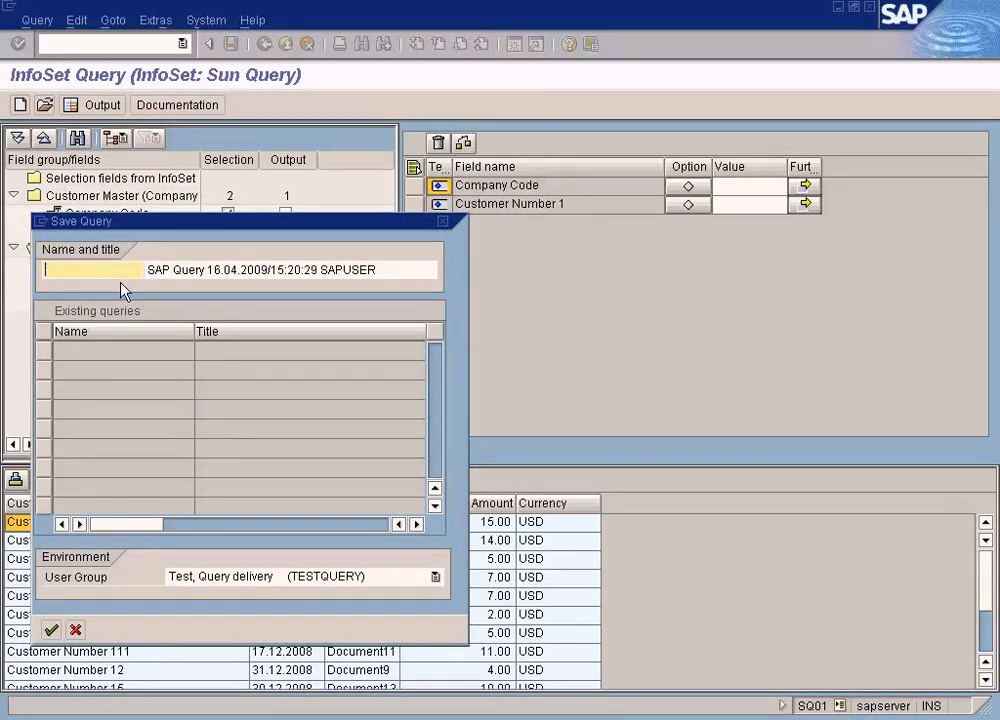
{"action": "type", "text": "Sun_query"}
{"action": "key", "text": "Tab"}
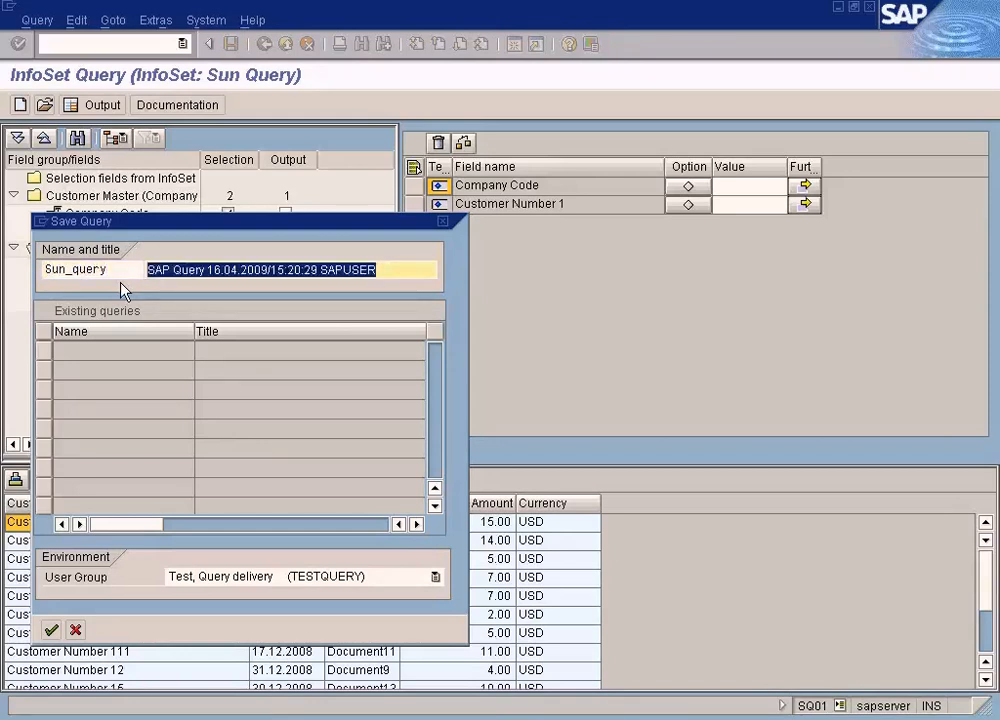
{"action": "type", "text": "Sun Query"}
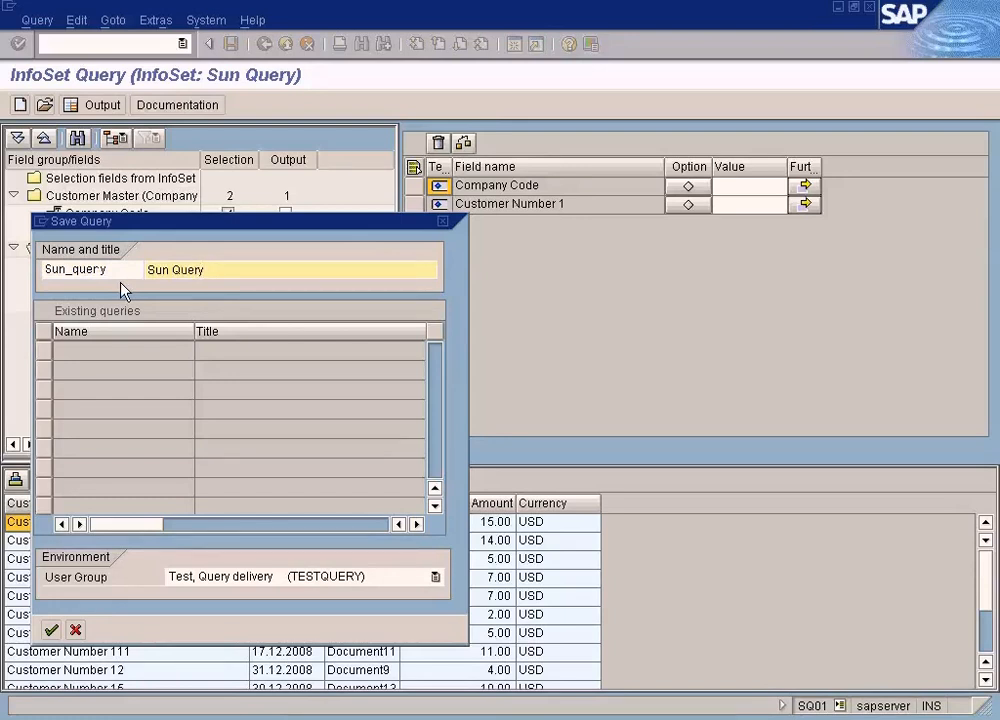
{"action": "left_click", "coordinate": [51, 630]}
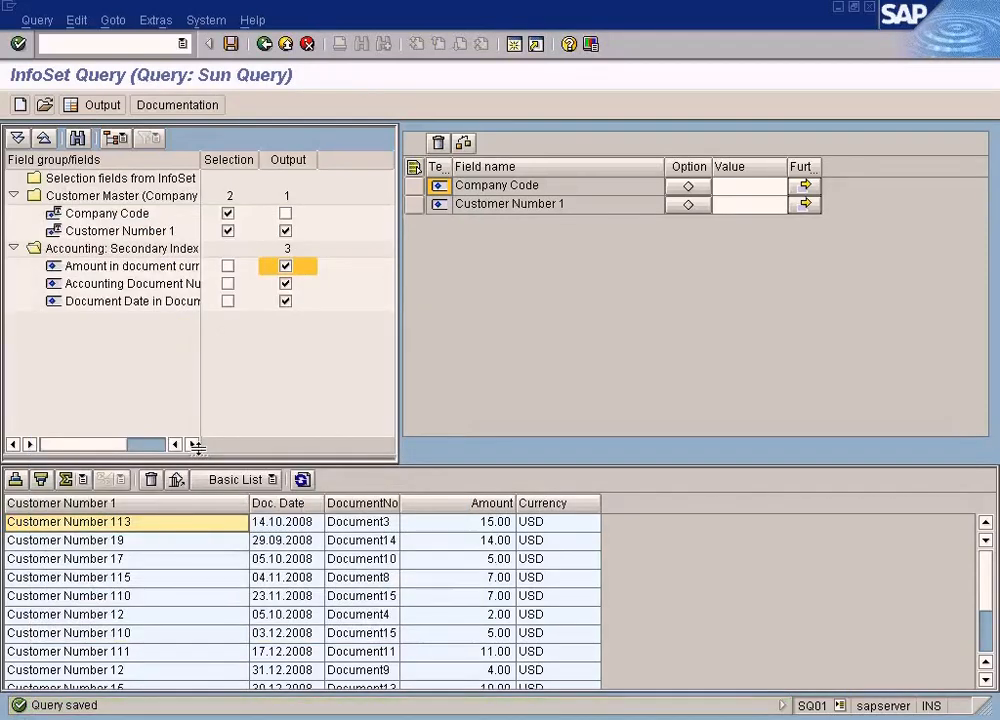
Return to the TESTQUERY initial screen and execute SUN_QUERY for company code SUN with Customer Number 1 cleared
{"action": "left_click", "coordinate": [267, 44]}
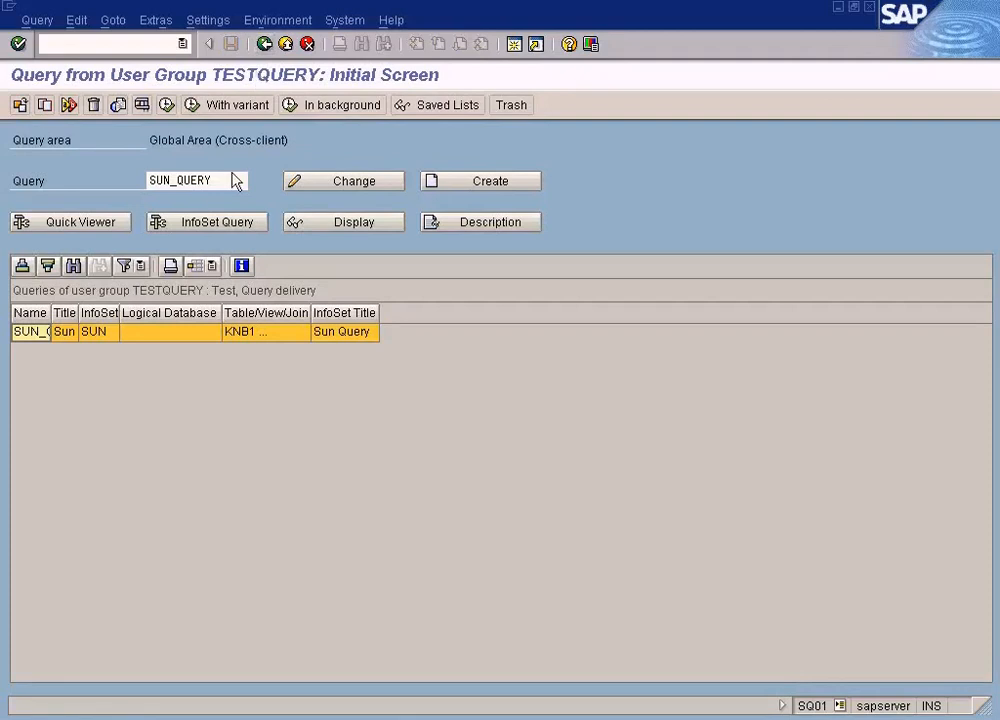
{"action": "left_click", "coordinate": [229, 179]}
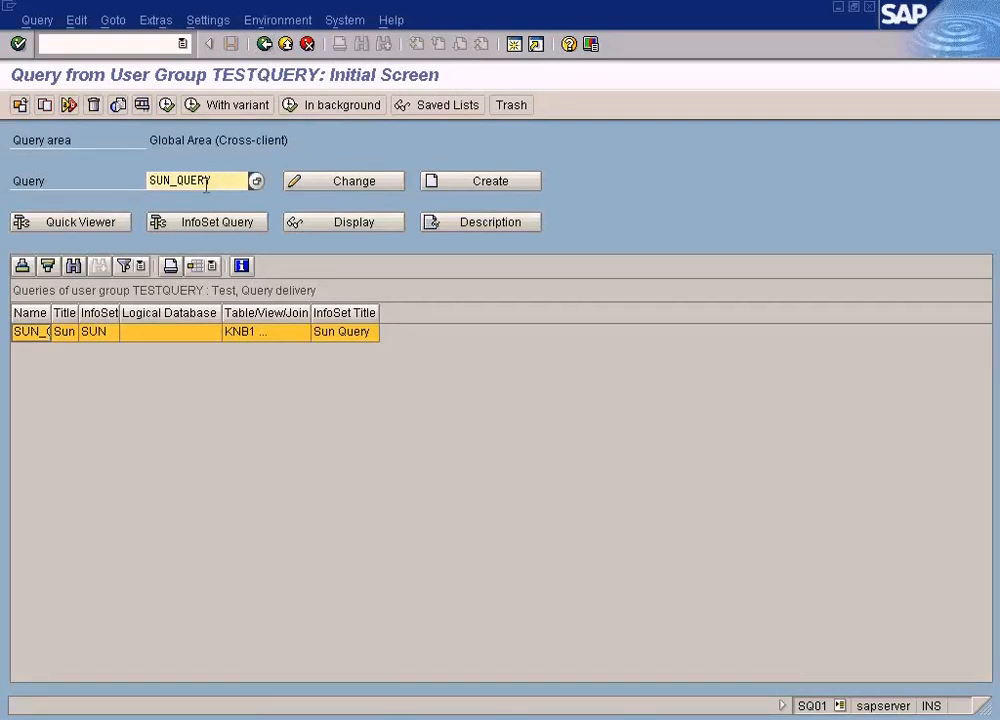
{"action": "left_click", "coordinate": [168, 111]}
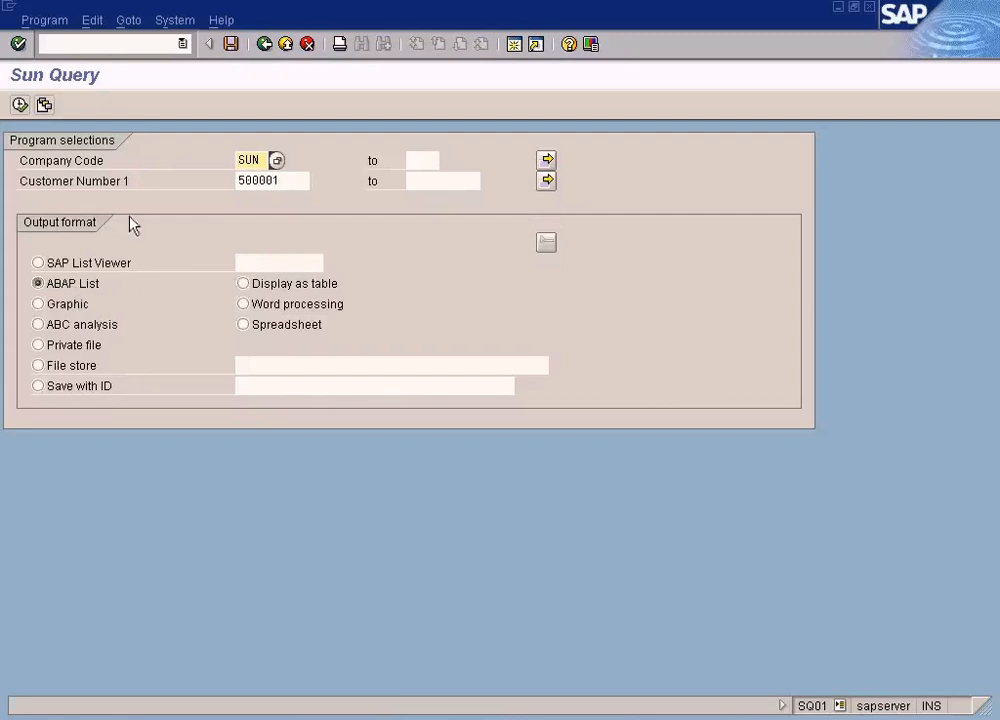
{"action": "double_click", "coordinate": [281, 180]}
{"action": "key", "text": "Delete"}
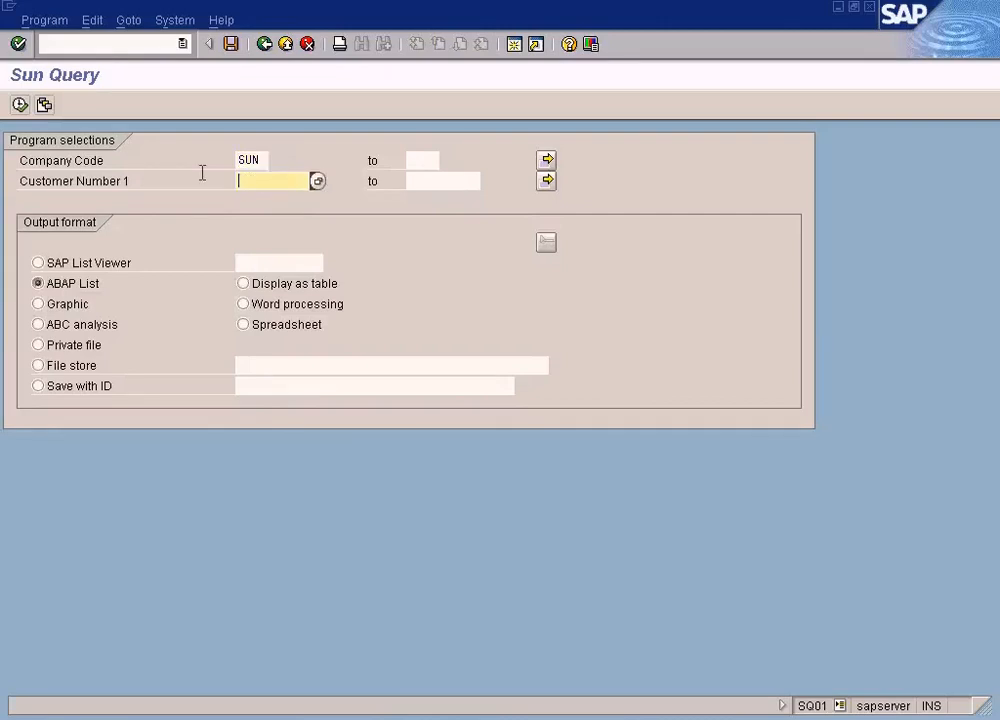
{"action": "left_click", "coordinate": [19, 104]}
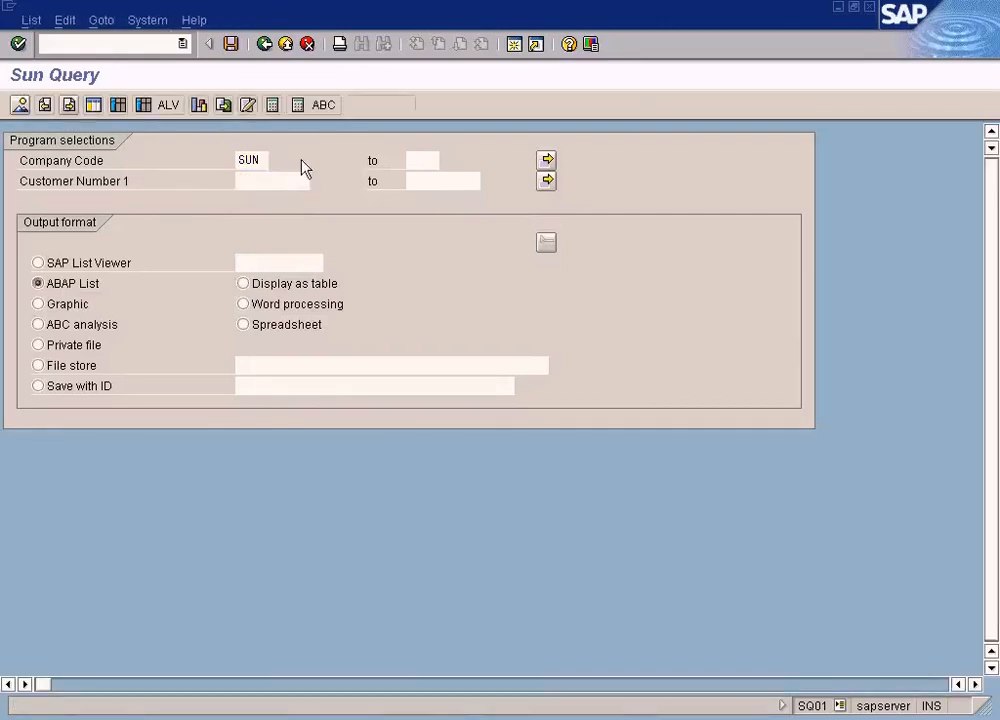
View the Sun Query results in the ALV display and return to the basic list
{"action": "left_click", "coordinate": [171, 108]}
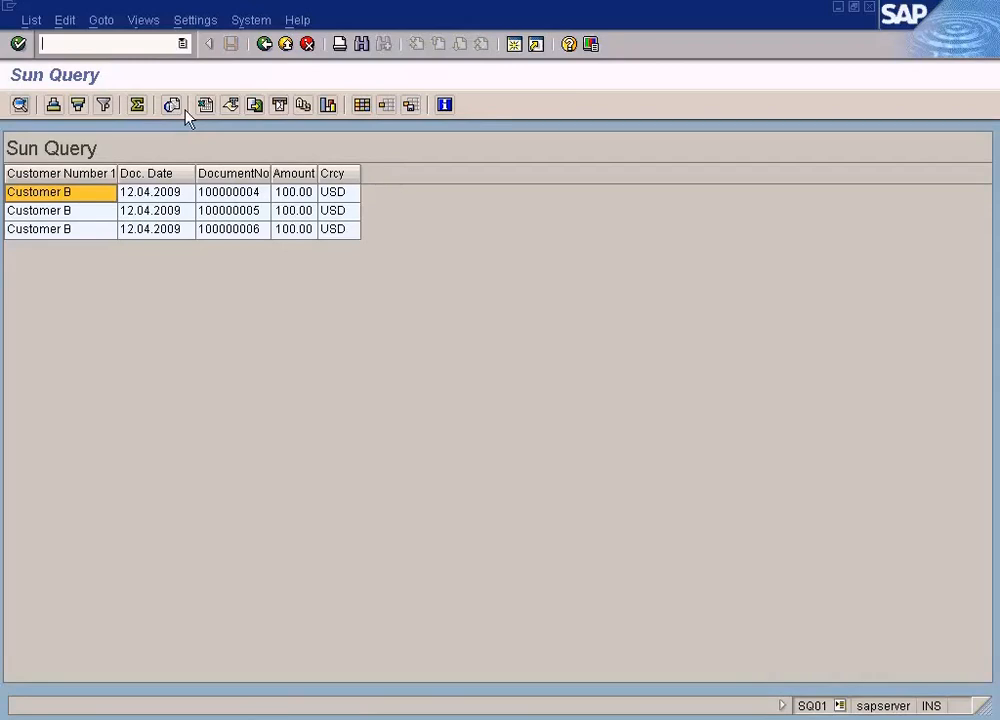
{"action": "left_click", "coordinate": [266, 44]}
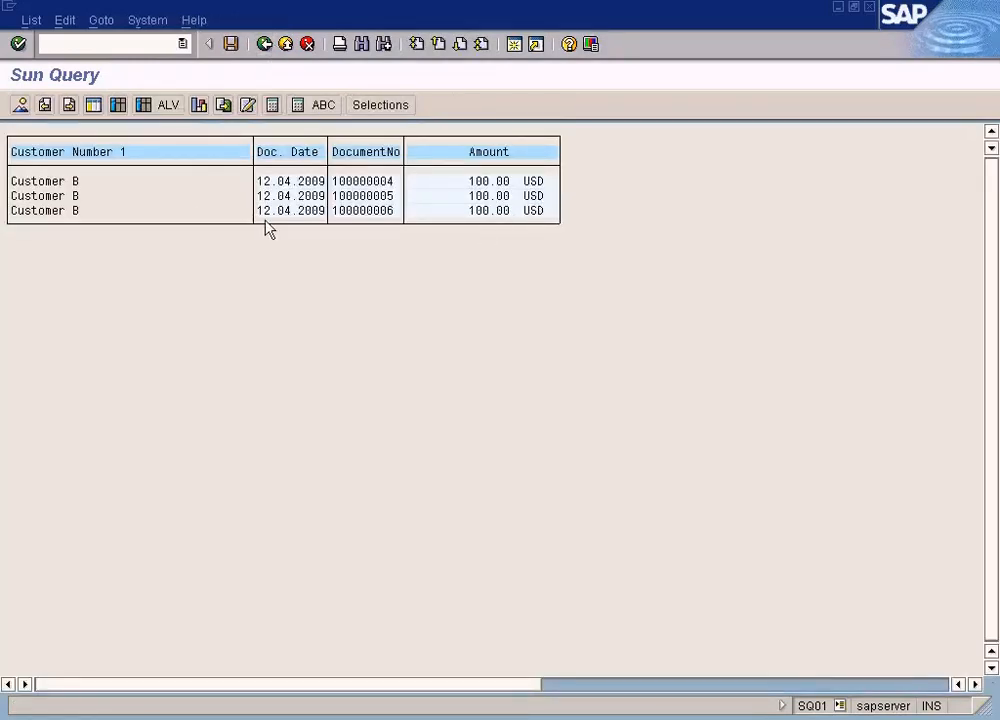
{"action": "key", "text": "alt+Tab"}
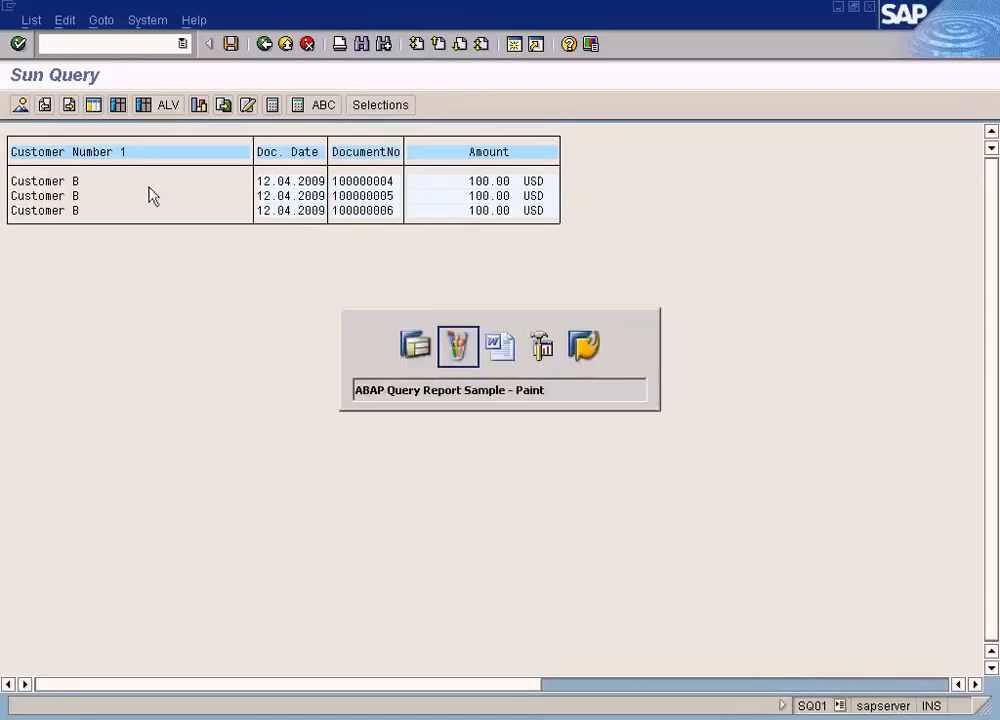
{"action": "key", "text": "alt+Tab"}
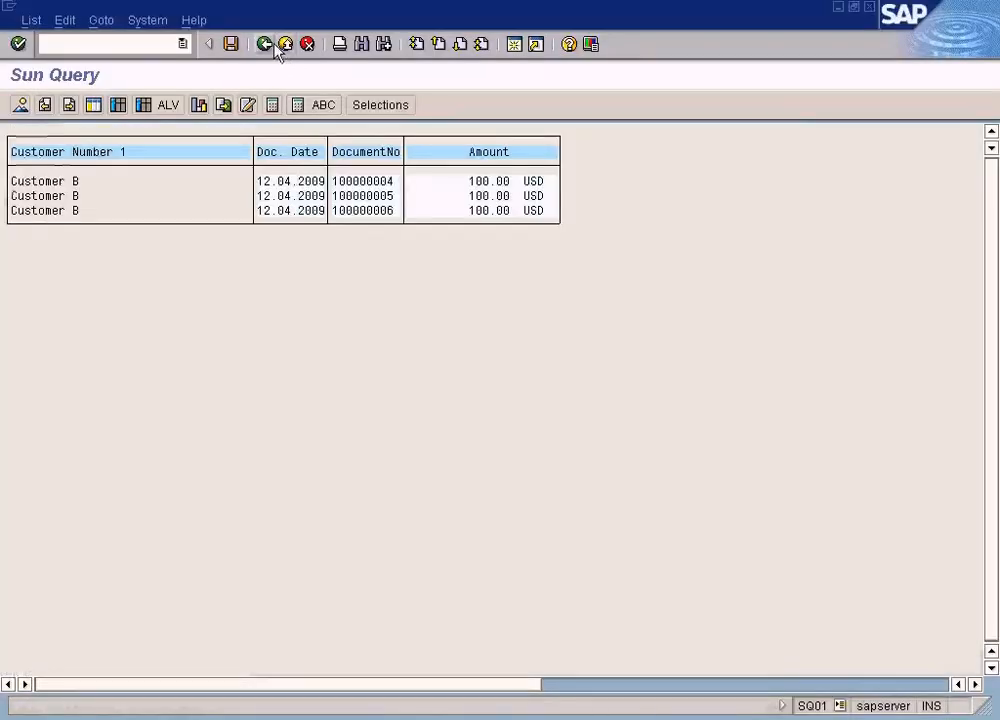
Return to the Sun Query selection screen and compare its fields with the Report Selection Screen section of the Paint sample
{"action": "left_click", "coordinate": [268, 44]}
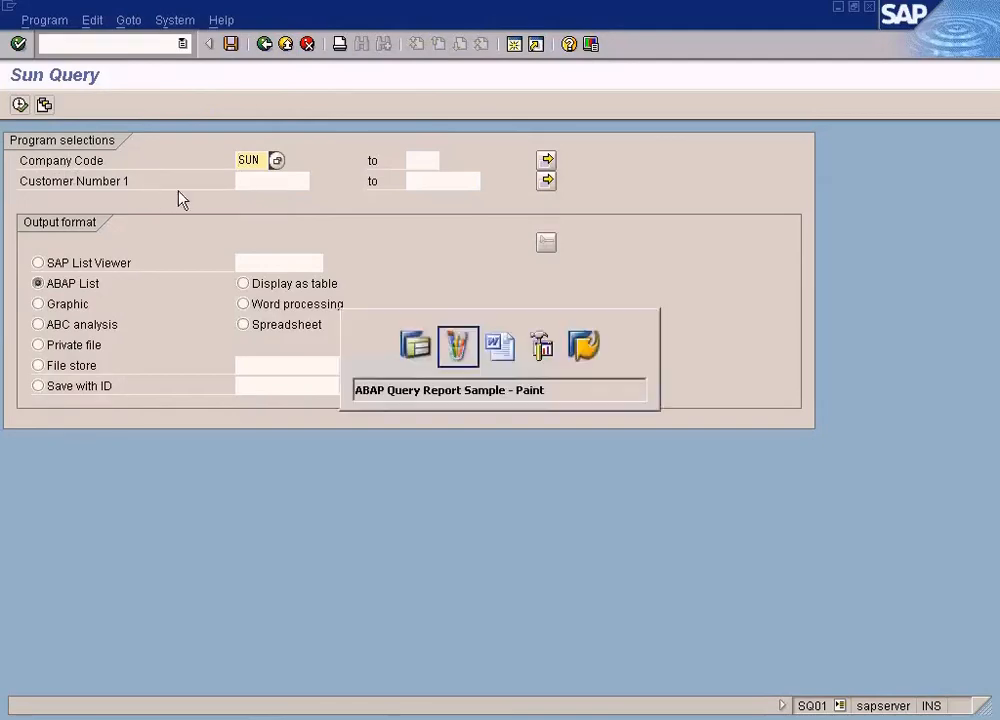
{"action": "key", "text": "alt+Tab"}
{"action": "left_click_drag", "start_coordinate": [86, 115], "coordinate": [234, 174]}
{"action": "key", "text": "alt+Tab"}
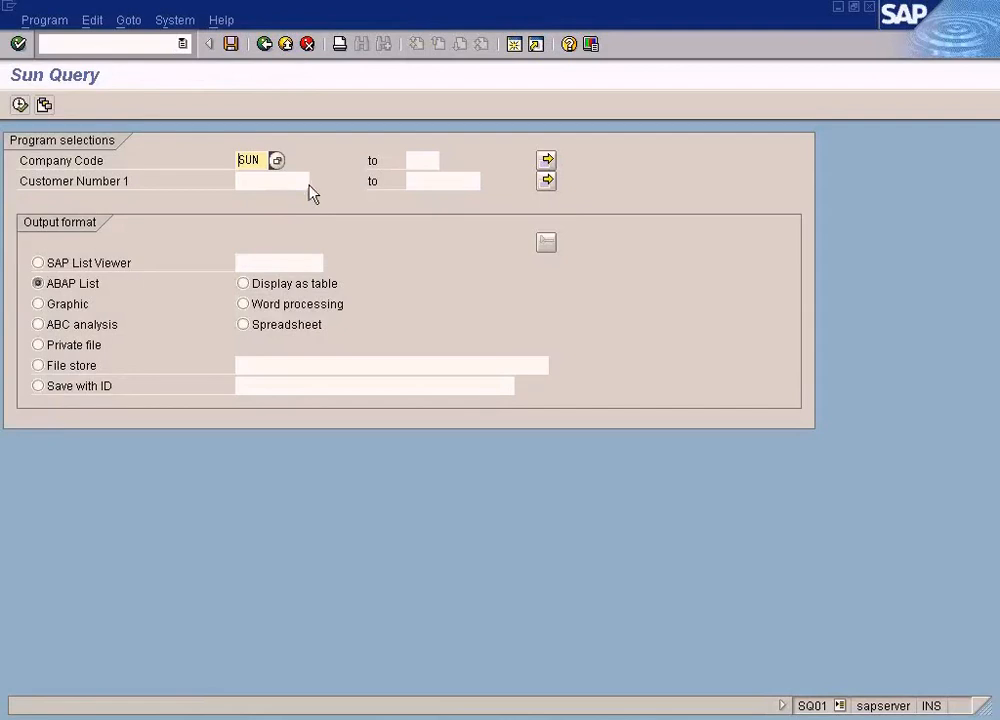
Execute the query again for company code SUN, compare its columns with the Paint sample's Report Display, and return to the selection screen
{"action": "left_click", "coordinate": [20, 104]}
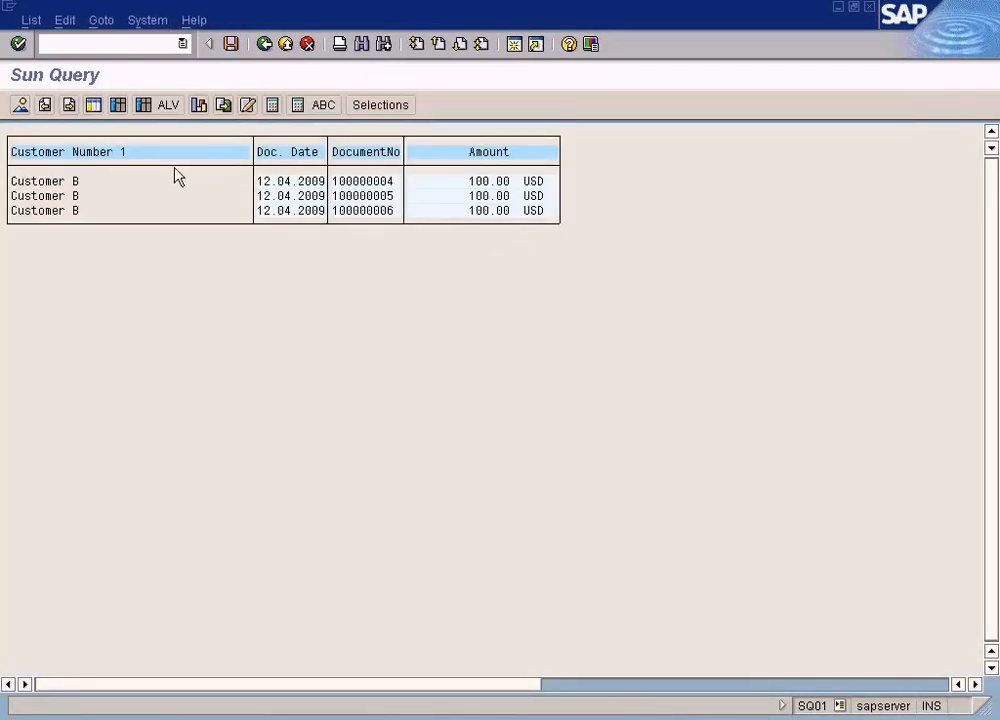
{"action": "key", "text": "alt+Tab"}
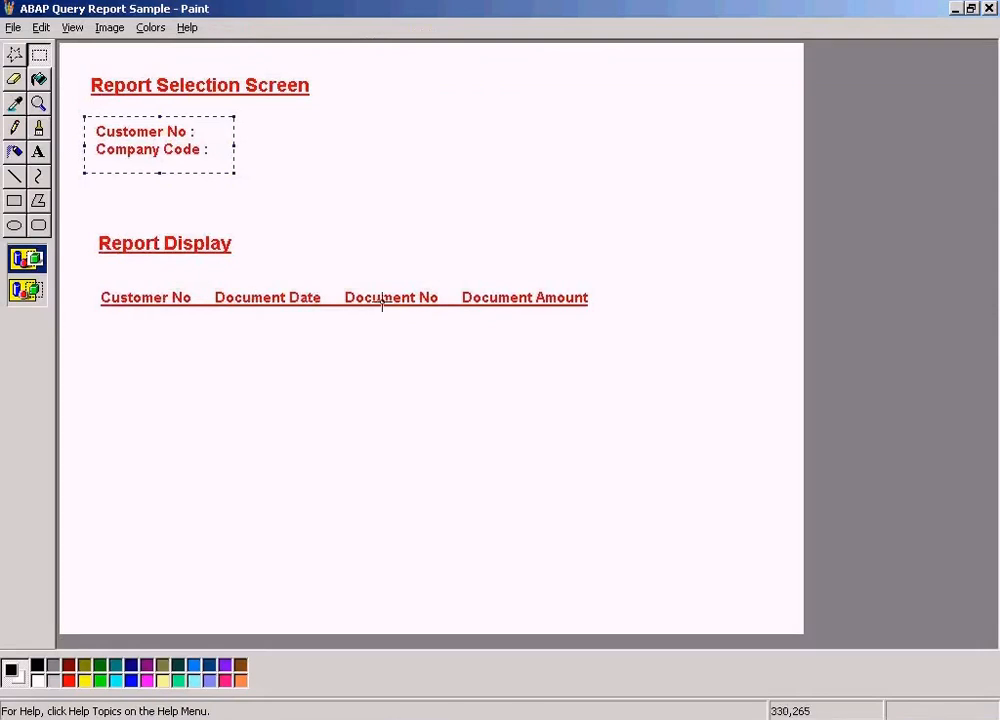
{"action": "key", "text": "alt+Tab"}
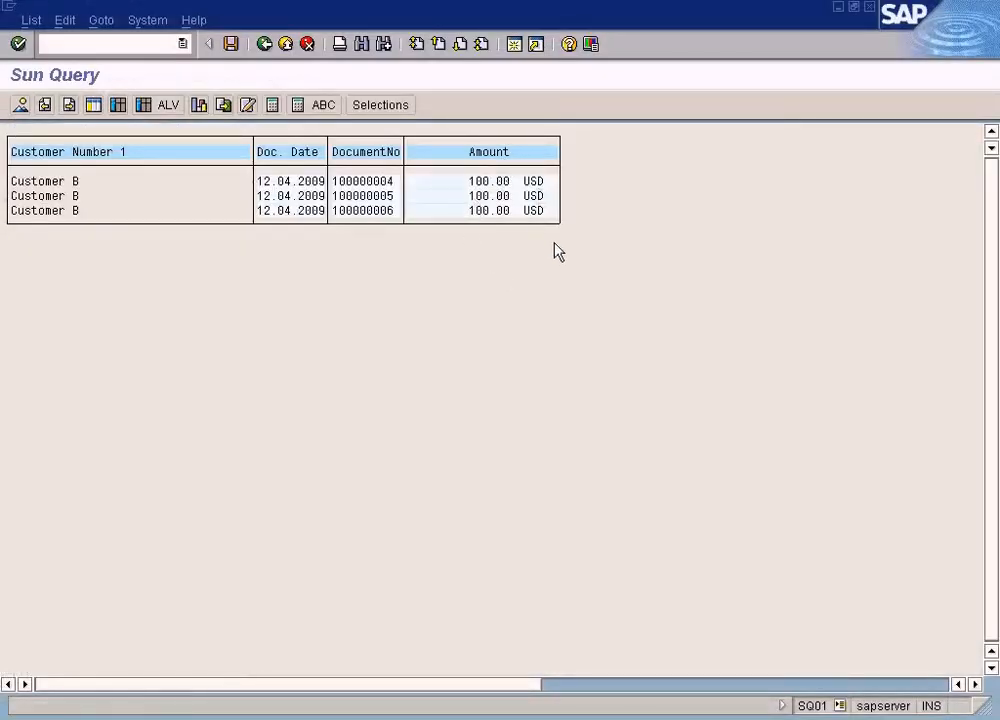
{"action": "left_click", "coordinate": [264, 44]}
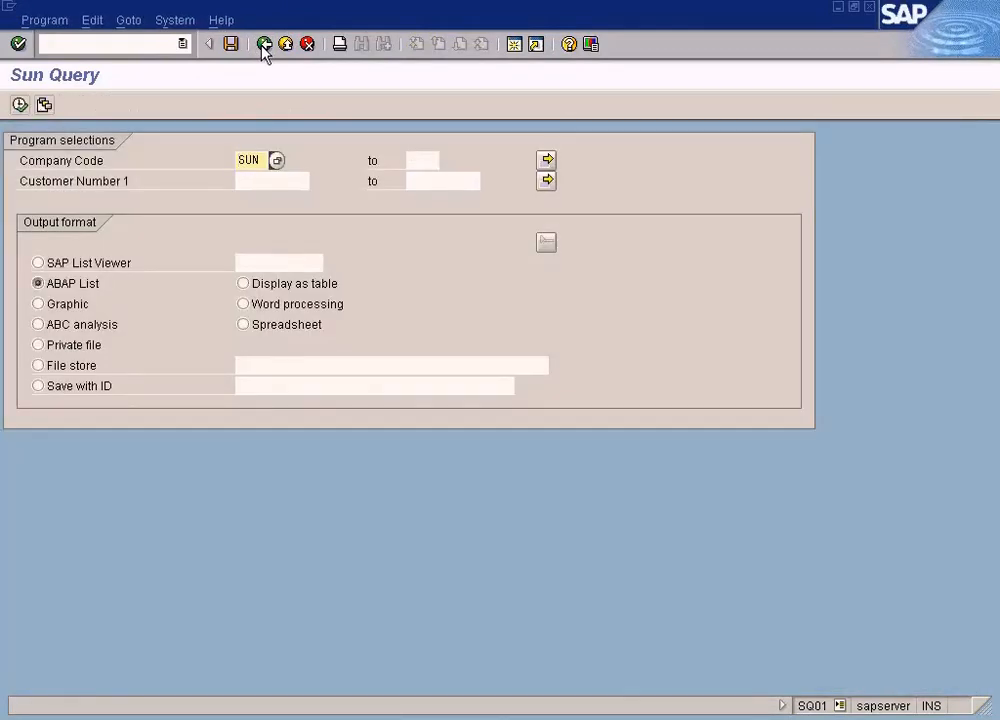
{"action": "left_click", "coordinate": [269, 270]}
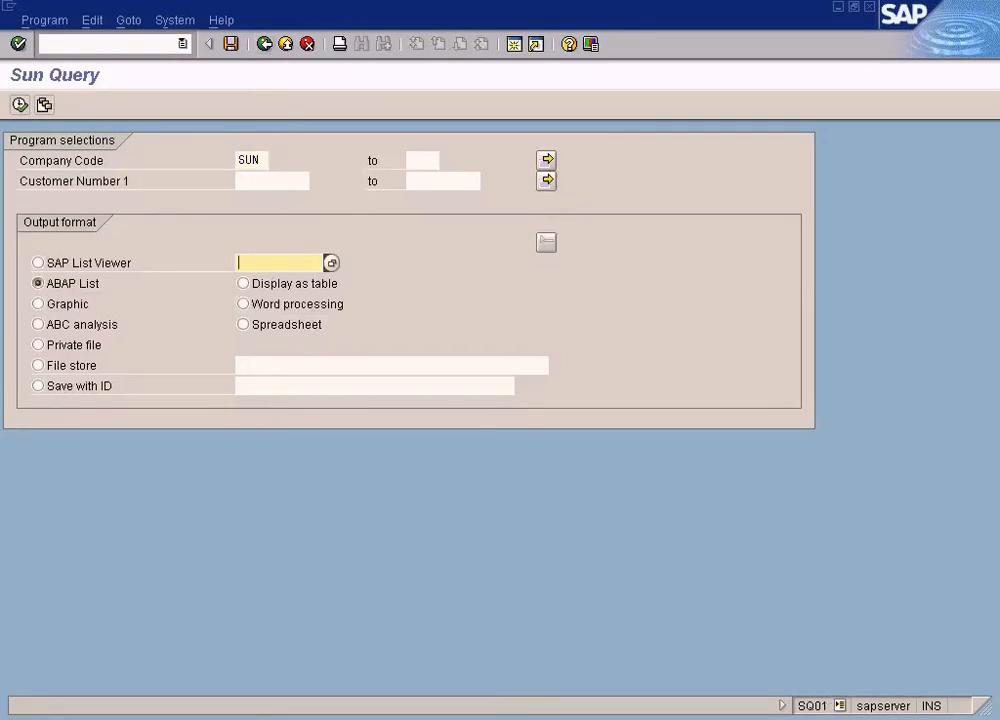
{"action": "double_click", "coordinate": [801, 717]}
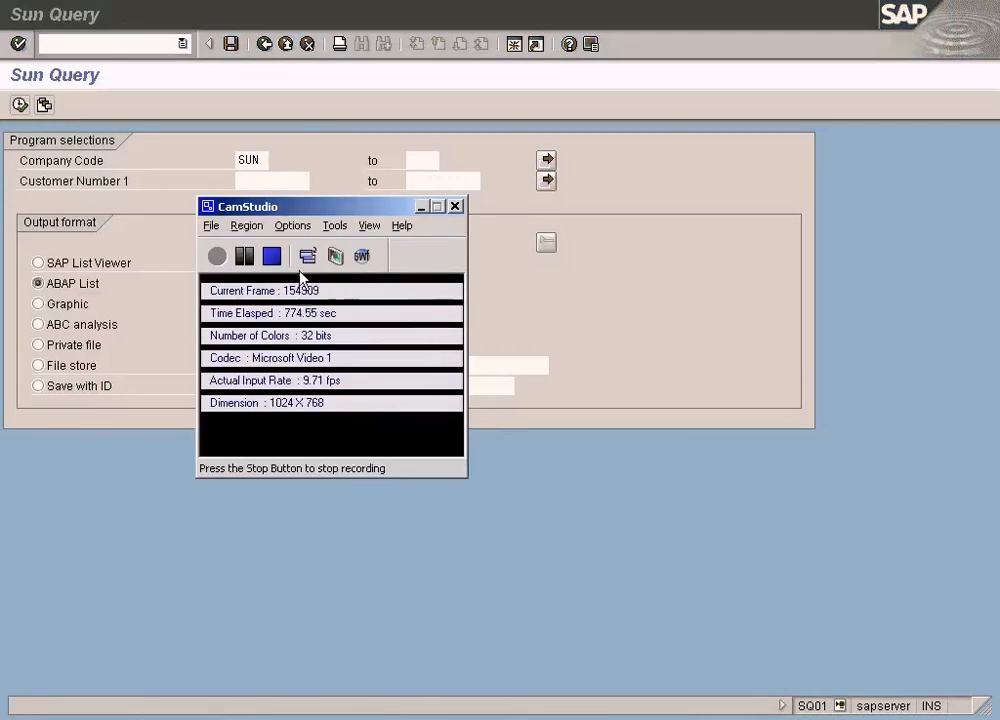
{"action": "left_click", "coordinate": [271, 256]}
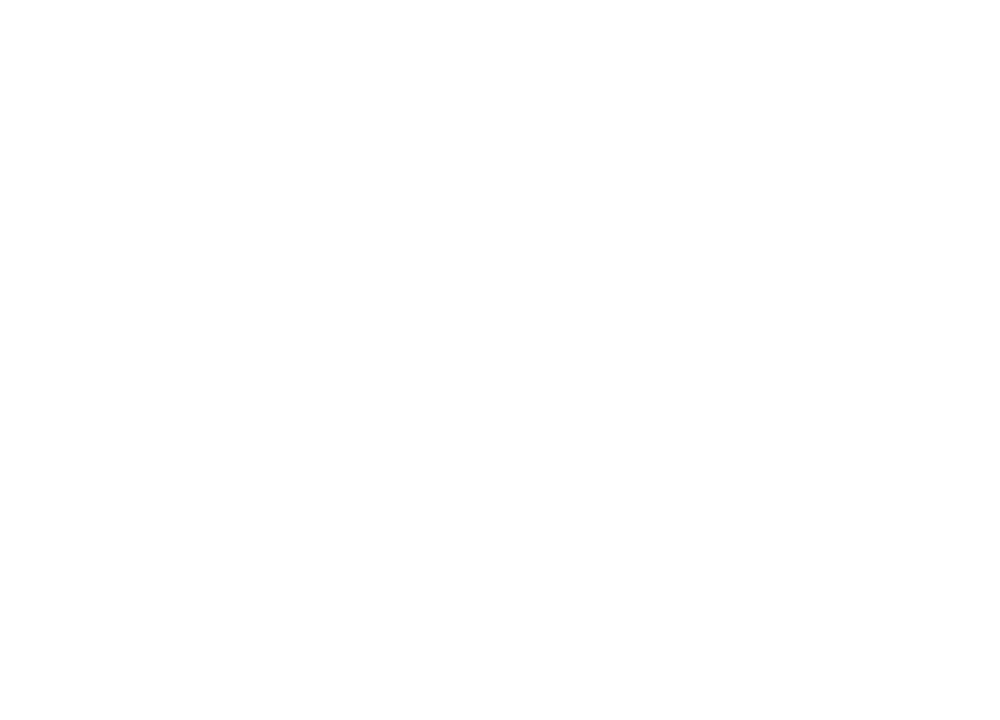